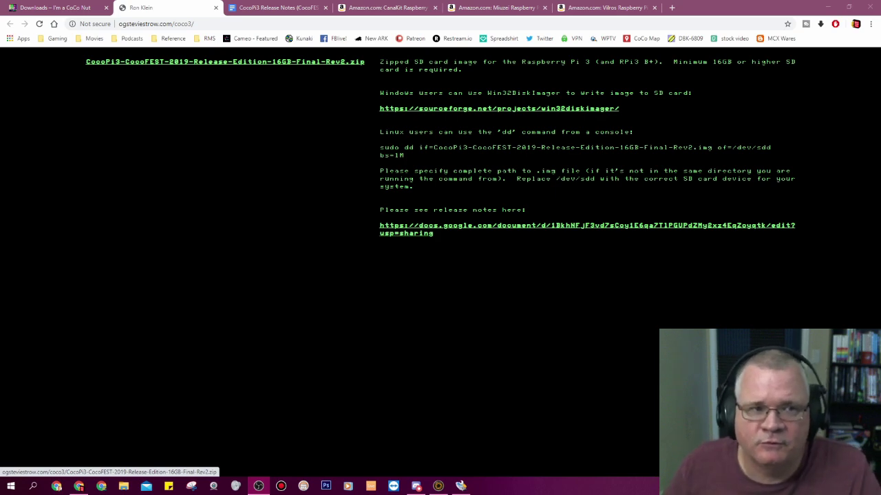
- Review the I'm a CoCo Nut Downloads page down to the CoCo Pi3 image entry and its mirror links
{"action": "left_click", "coordinate": [55, 8]}
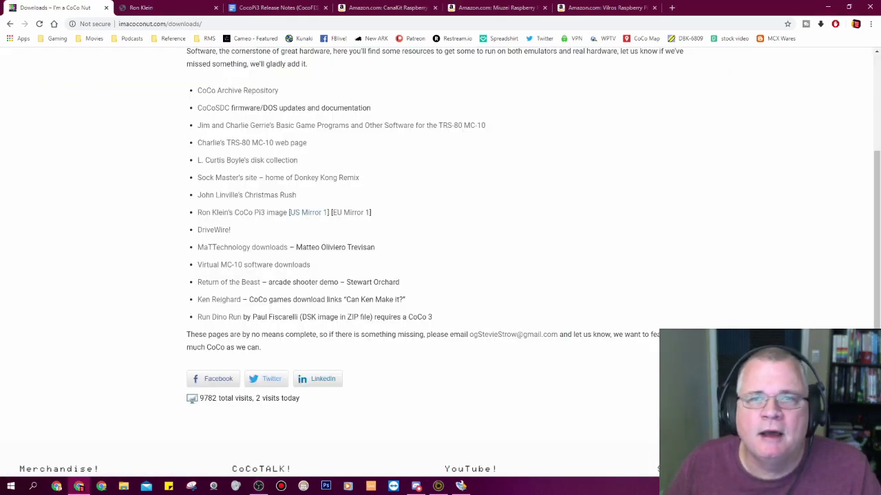
{"action": "scroll", "coordinate": [440, 261], "scroll_direction": "up", "scroll_amount": 3}
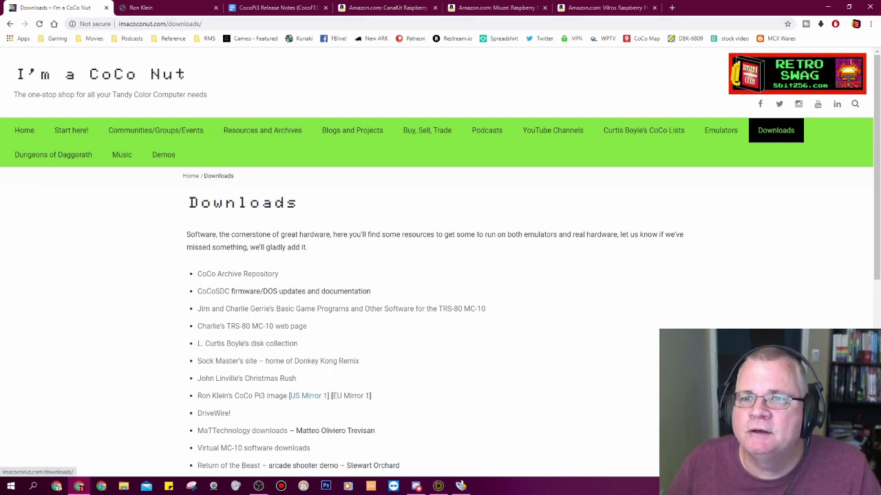
{"action": "scroll", "coordinate": [441, 262], "scroll_direction": "down", "scroll_amount": 2}
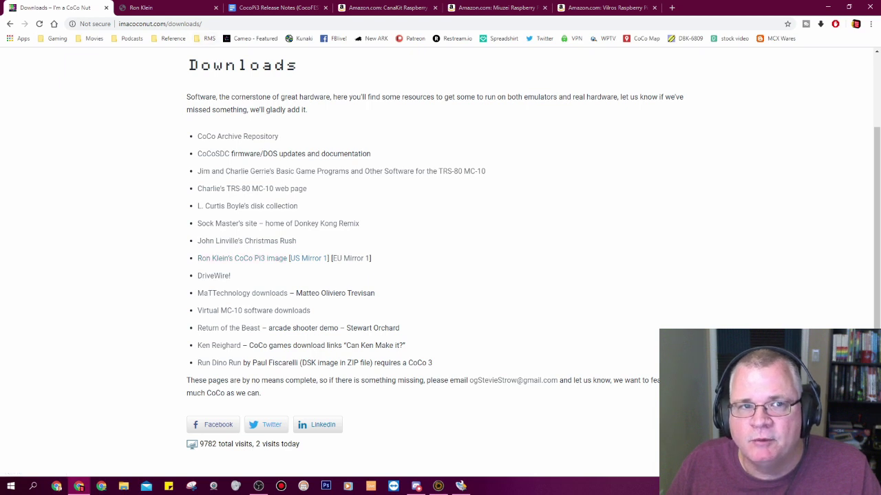
- Go from the CocoPi3 image page to the desktop and check the details of the CocoPi3-CocoFEST-2019-Release-Edition-16GB-Final-Rev2.img file
{"action": "key", "text": "ctrl+Tab"}
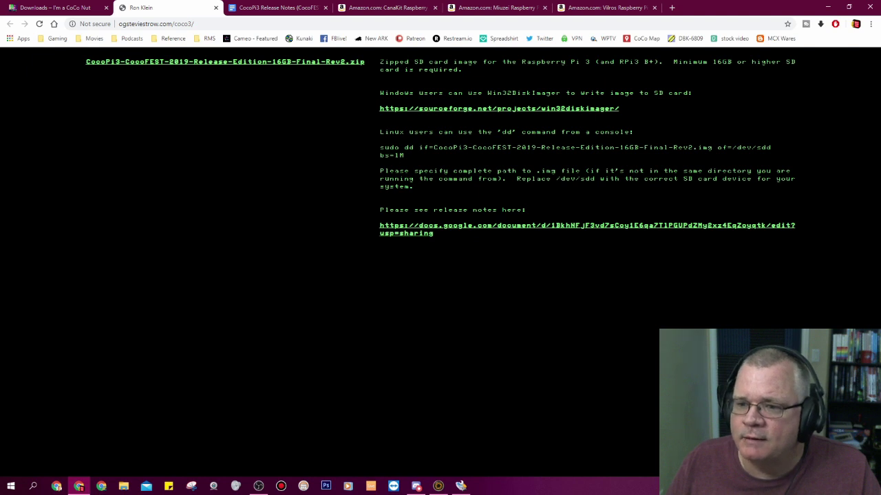
{"action": "key", "text": "alt+Tab"}
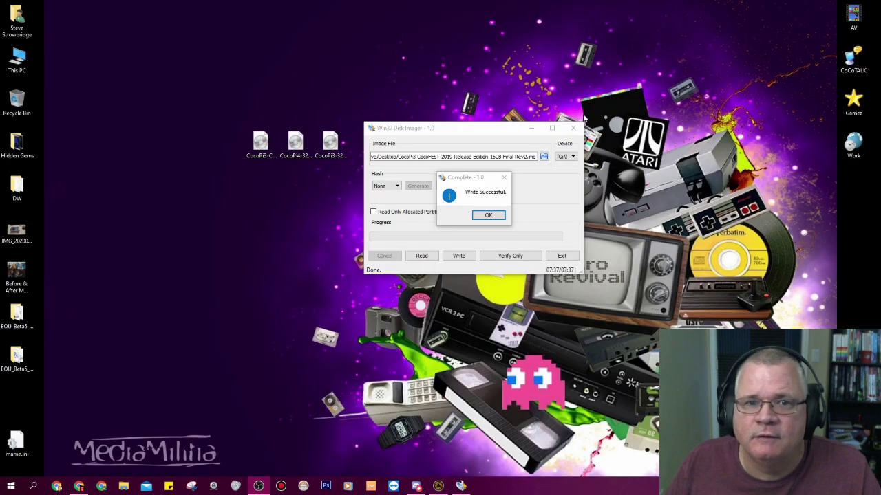
{"action": "left_click", "coordinate": [261, 138]}
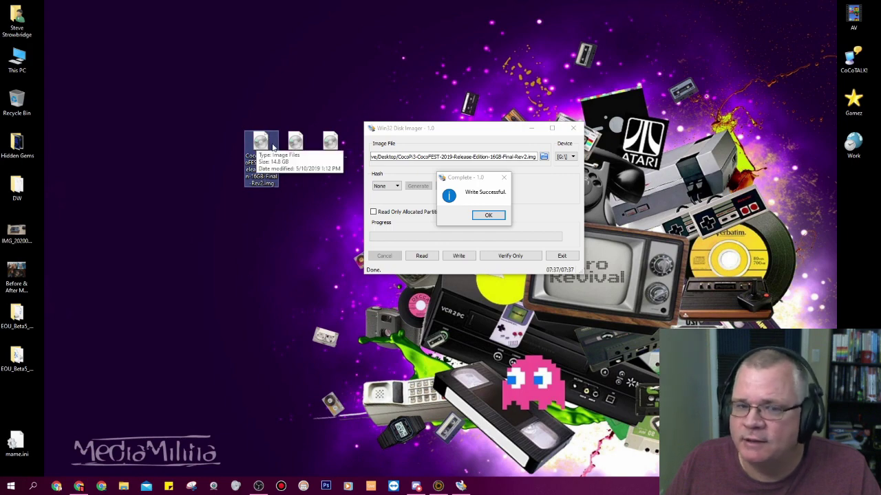
- View the Win32 Disk Imager project on SourceForge through the CocoPi3 image page's link, and return to that page
{"action": "left_click", "coordinate": [82, 485]}
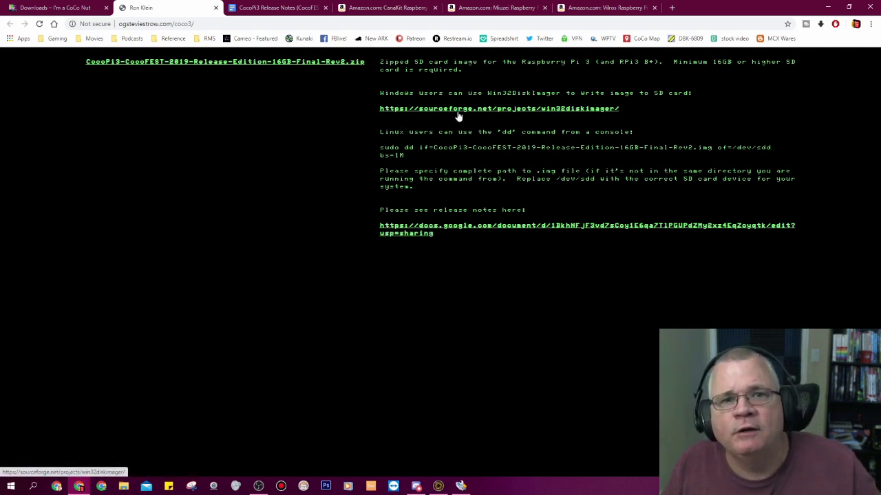
{"action": "left_click", "coordinate": [553, 110]}
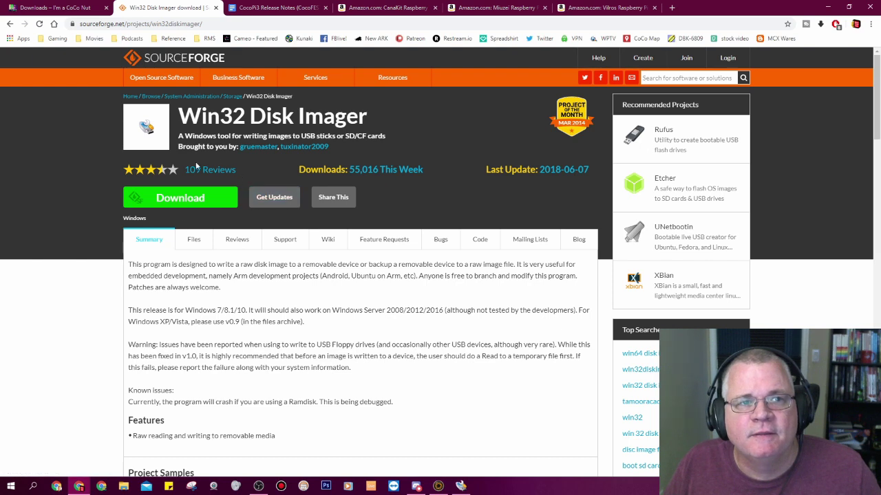
{"action": "left_click", "coordinate": [10, 23]}
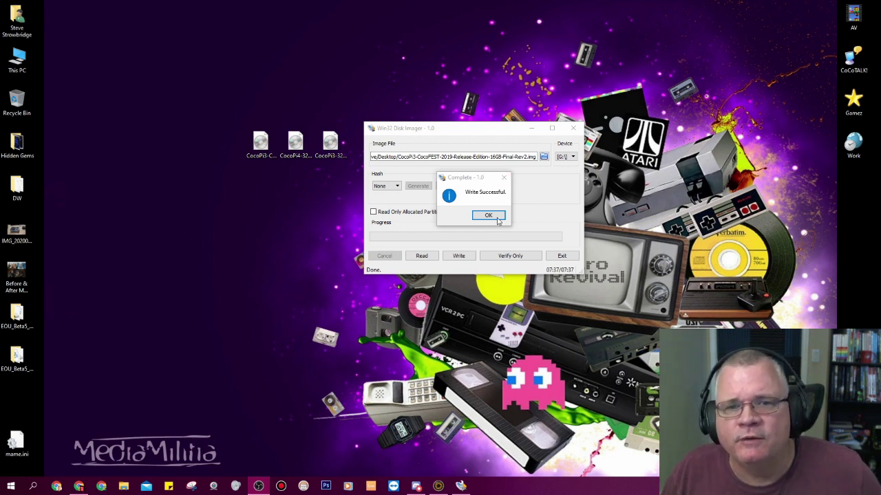
- Open the CocoPi3 Release Notes (CocoFEST 2019 Edition) and read the project introduction and the recommended case, heat sink and fan options
{"action": "left_click", "coordinate": [79, 486]}
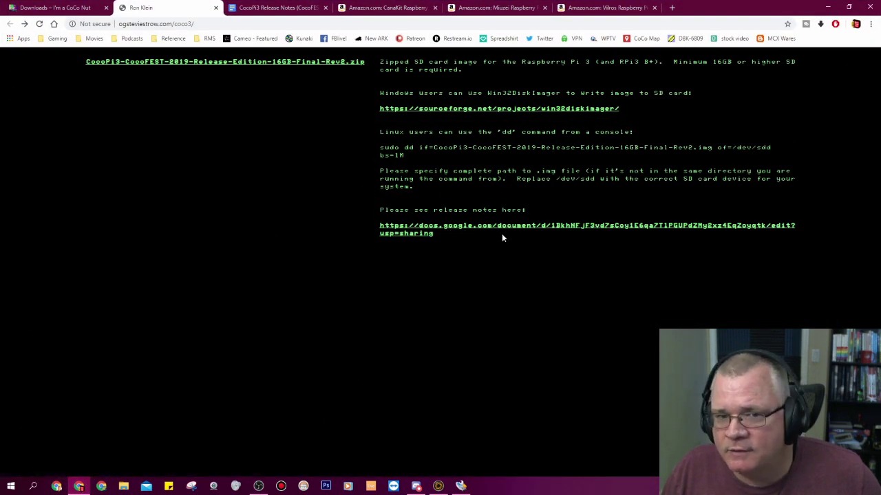
{"action": "left_click", "coordinate": [274, 10]}
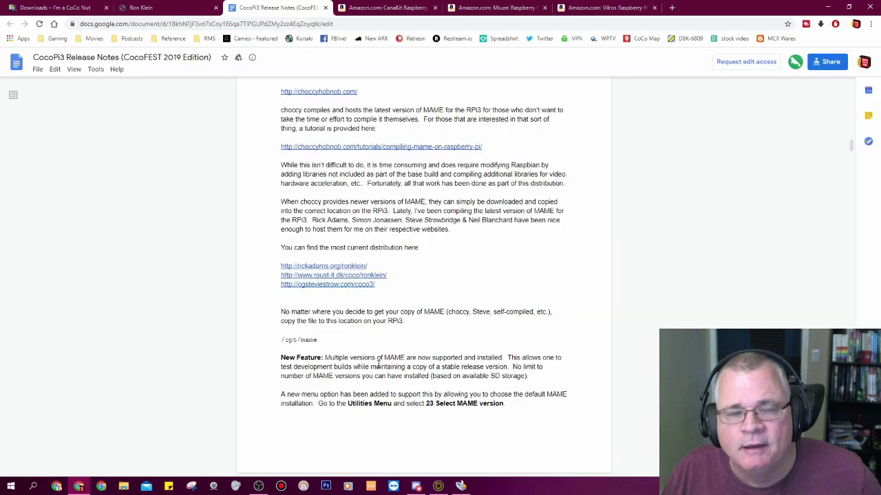
{"action": "scroll", "coordinate": [377, 364], "scroll_direction": "up", "scroll_amount": 20}
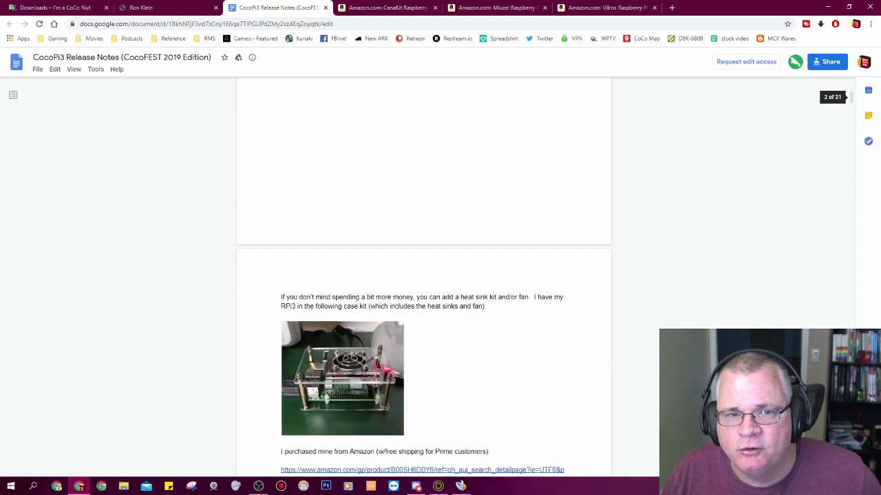
{"action": "scroll", "coordinate": [431, 319], "scroll_direction": "down", "scroll_amount": 6}
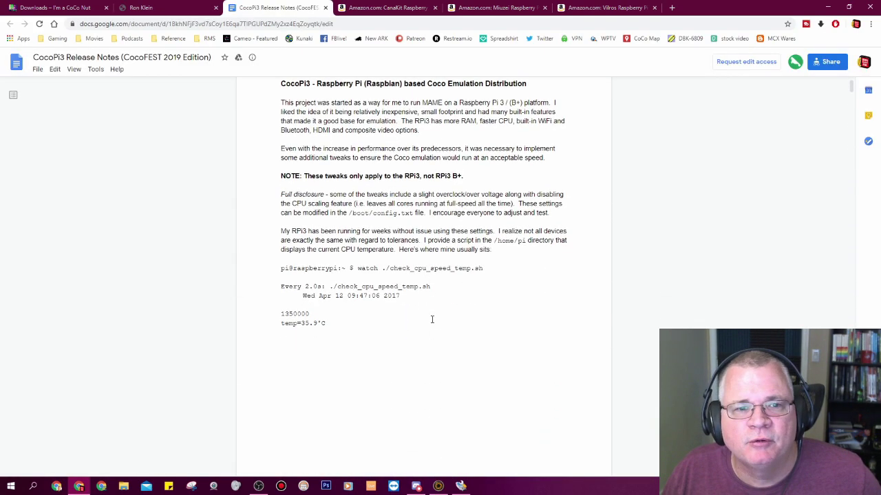
{"action": "scroll", "coordinate": [396, 346], "scroll_direction": "down", "scroll_amount": 2}
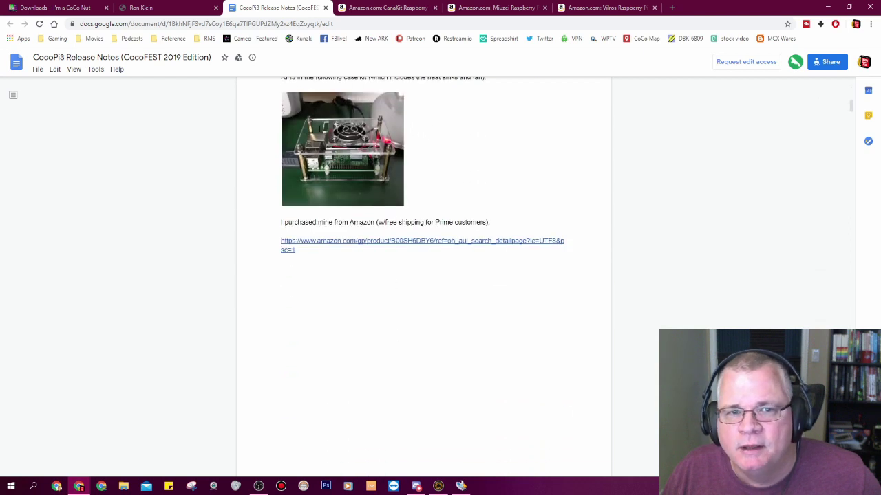
{"action": "scroll", "coordinate": [370, 274], "scroll_direction": "up", "scroll_amount": 1}
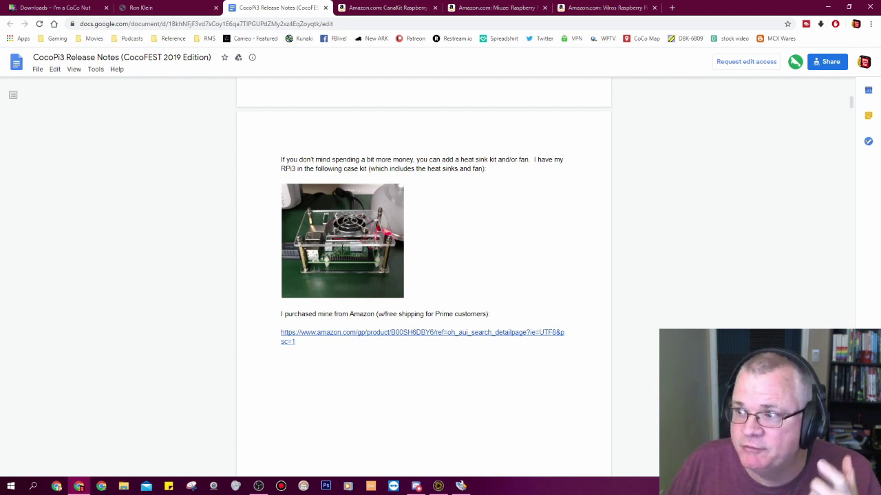
{"action": "scroll", "coordinate": [342, 247], "scroll_direction": "down", "scroll_amount": 2}
{"action": "scroll", "coordinate": [342, 247], "scroll_direction": "down", "scroll_amount": 6}
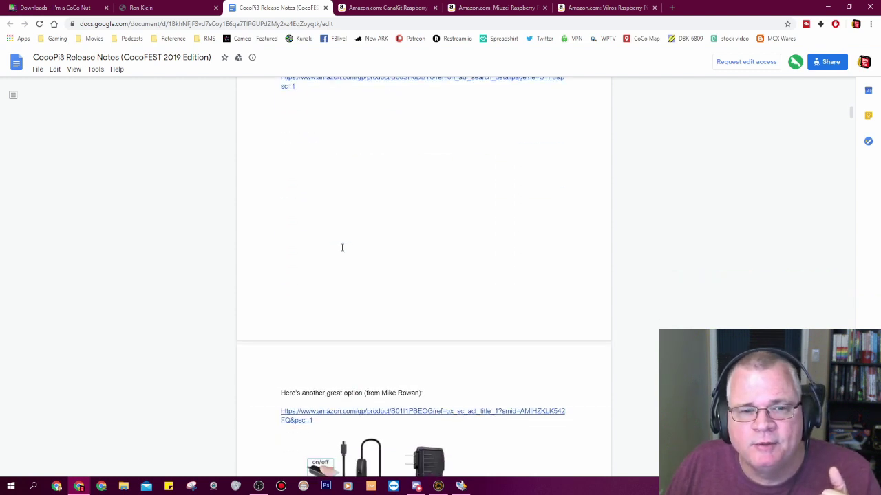
- Read the release notes sections on Raspbian, MAME, pyDriveWire, lwwire, emceed and the other included utilities
{"action": "scroll", "coordinate": [380, 317], "scroll_direction": "down", "scroll_amount": 15}
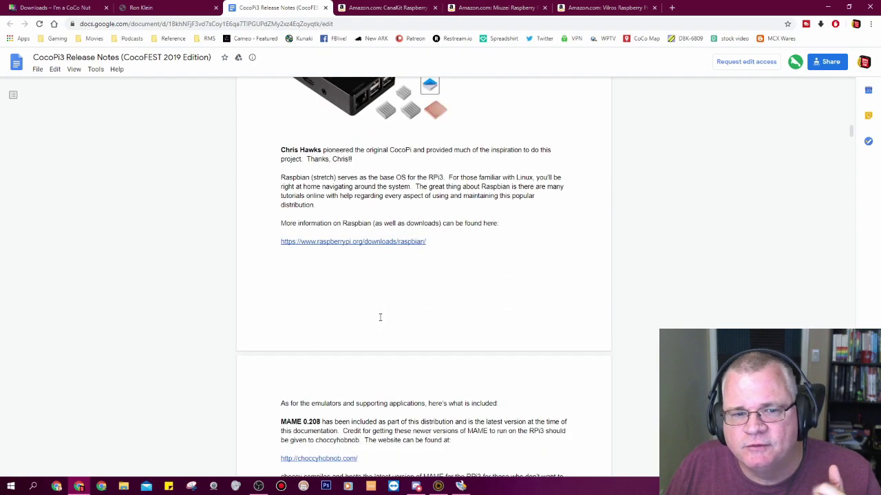
{"action": "scroll", "coordinate": [380, 317], "scroll_direction": "down", "scroll_amount": 20}
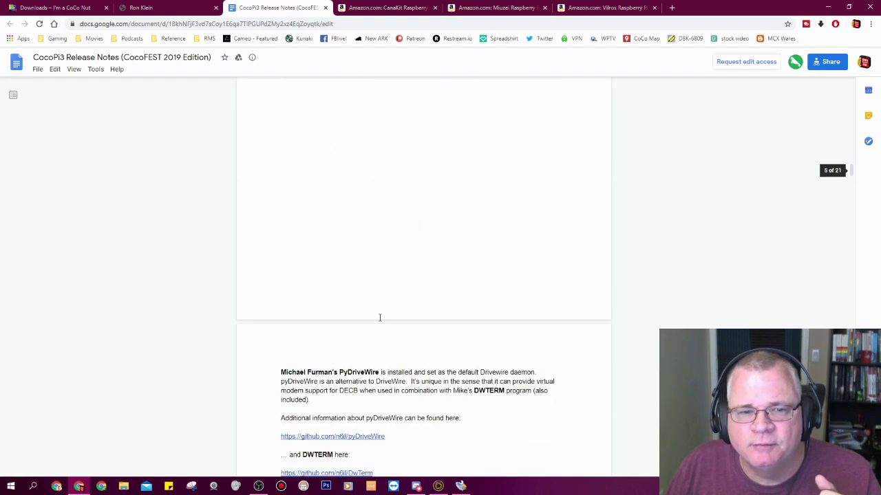
{"action": "scroll", "coordinate": [379, 322], "scroll_direction": "down", "scroll_amount": 10}
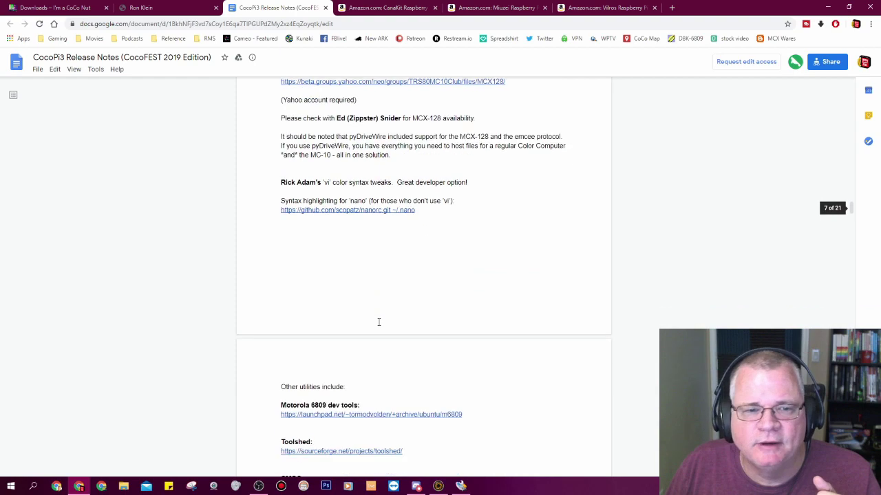
{"action": "scroll", "coordinate": [378, 322], "scroll_direction": "up", "scroll_amount": 2}
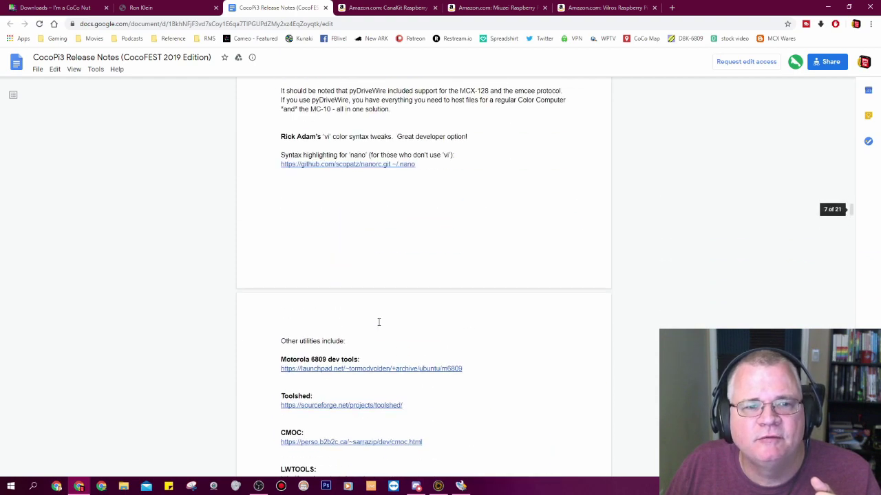
{"action": "scroll", "coordinate": [346, 342], "scroll_direction": "down", "scroll_amount": 3}
{"action": "scroll", "coordinate": [350, 275], "scroll_direction": "up", "scroll_amount": 8}
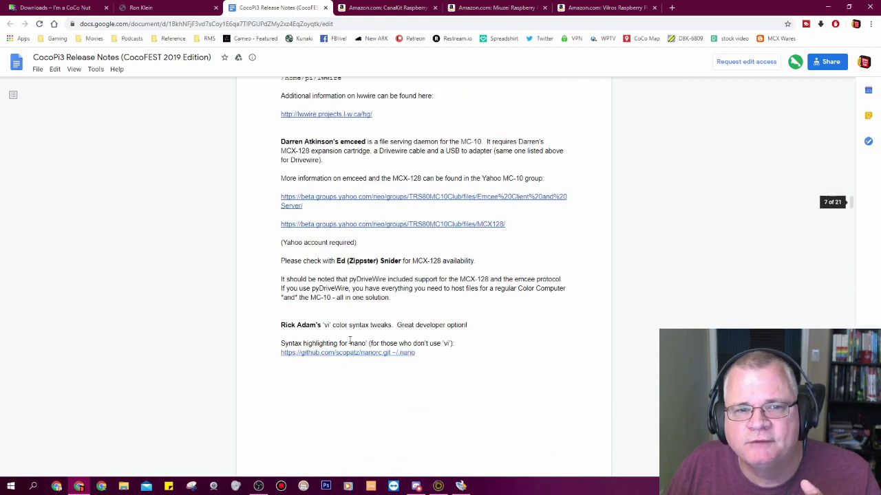
{"action": "scroll", "coordinate": [337, 289], "scroll_direction": "down", "scroll_amount": 10}
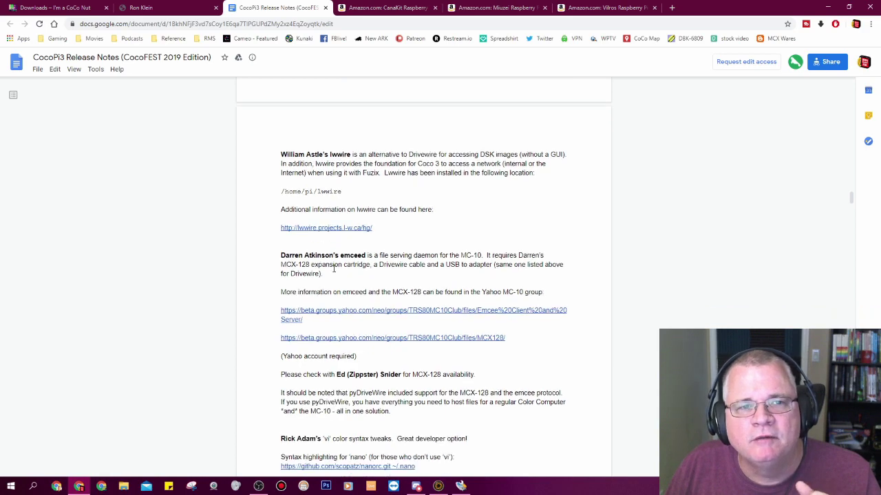
- Examine the release notes on NitrOS9 EOU, Fuzix, writing the SD card image and resizing the file system through the Utilities Menu
{"action": "scroll", "coordinate": [335, 333], "scroll_direction": "down", "scroll_amount": 15}
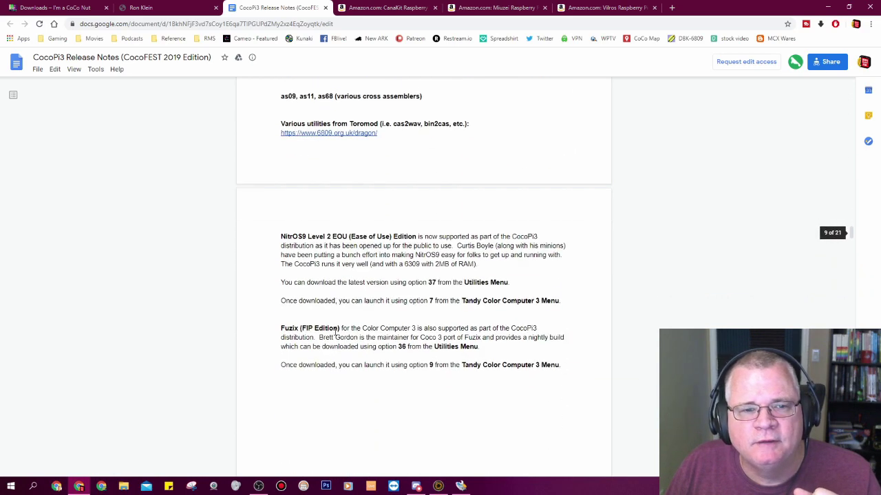
{"action": "scroll", "coordinate": [335, 333], "scroll_direction": "down", "scroll_amount": 15}
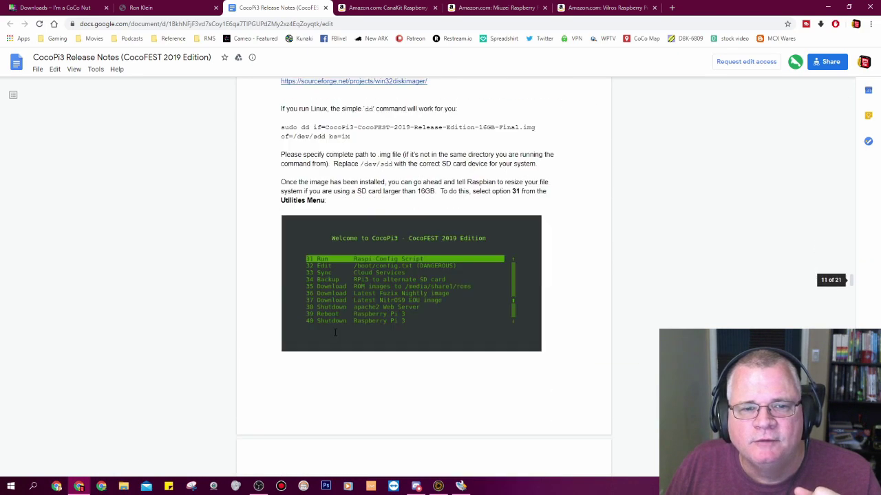
{"action": "scroll", "coordinate": [336, 331], "scroll_direction": "up", "scroll_amount": 8}
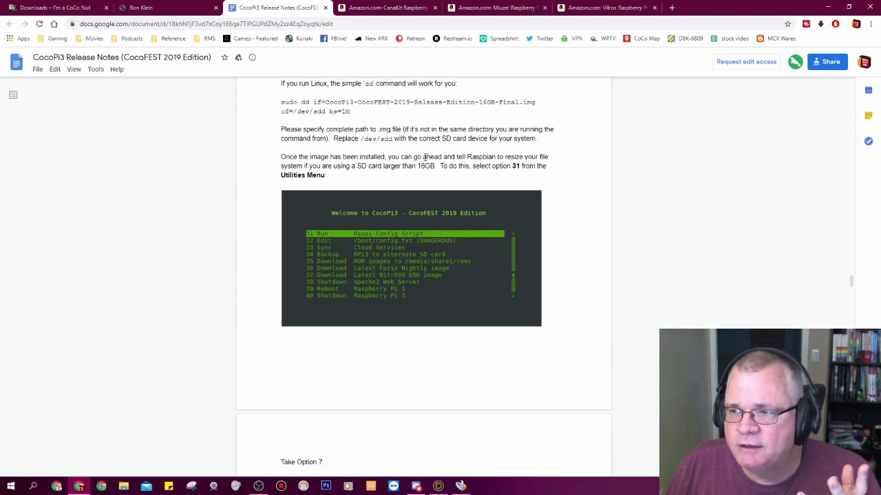
- Examine the Amazon listings for the CanaKit Raspberry Pi 3 B+ Starter Kit and the Miuzei case with fan, heat sinks and power supply
{"action": "left_click", "coordinate": [385, 8]}
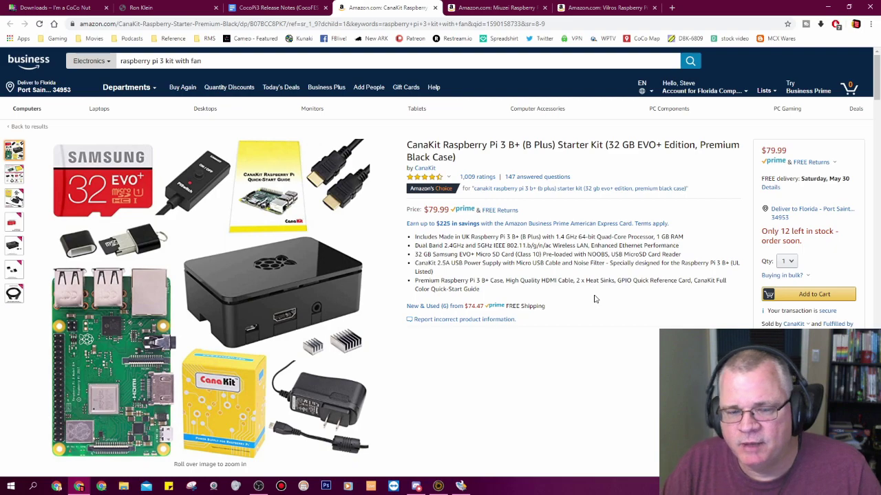
{"action": "mouse_move", "coordinate": [153, 392]}
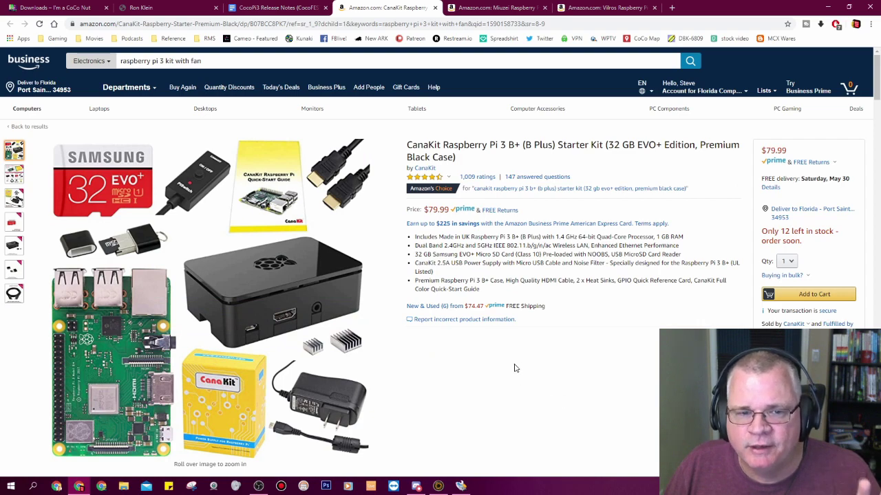
{"action": "left_click", "coordinate": [484, 9]}
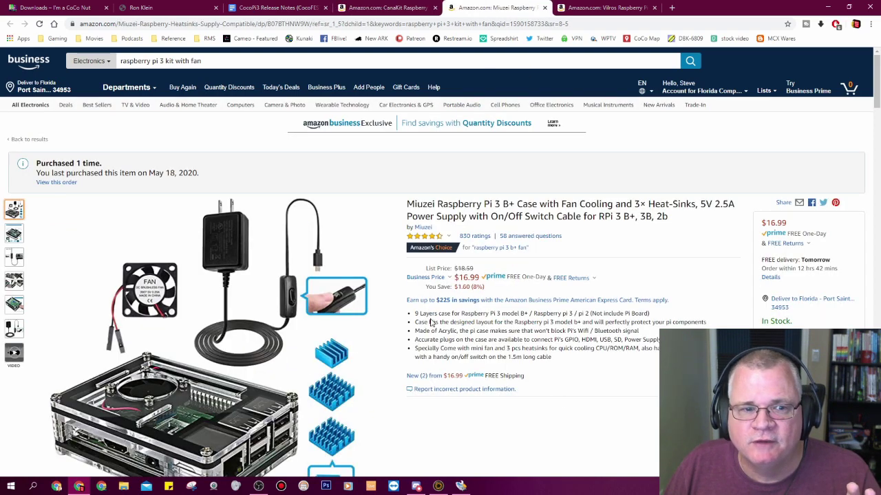
{"action": "scroll", "coordinate": [207, 275], "scroll_direction": "down", "scroll_amount": 2}
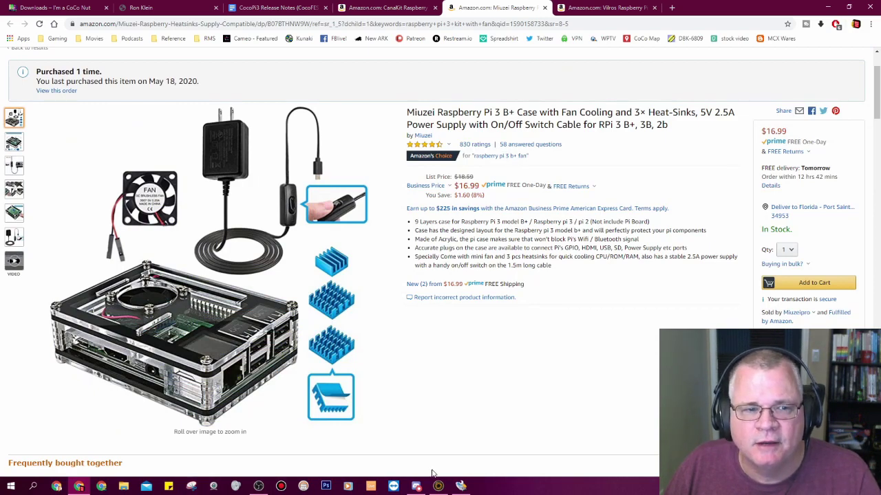
{"action": "mouse_move", "coordinate": [269, 344]}
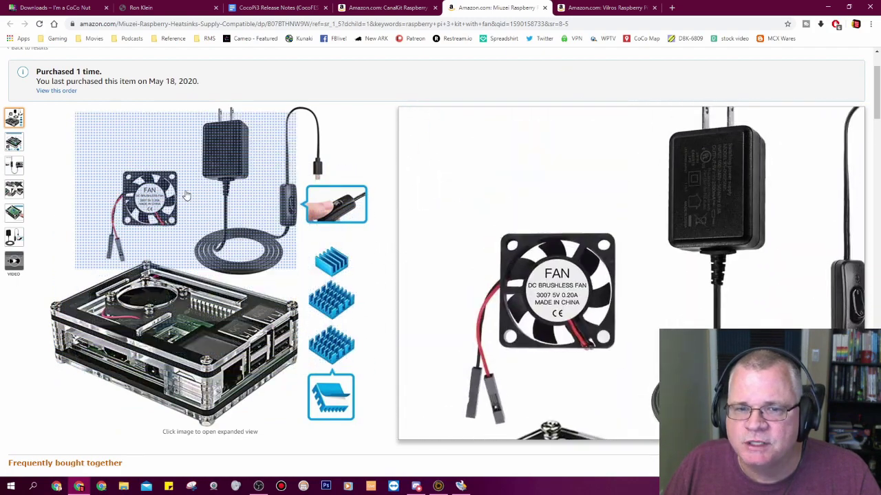
{"action": "scroll", "coordinate": [569, 350], "scroll_direction": "up", "scroll_amount": 1}
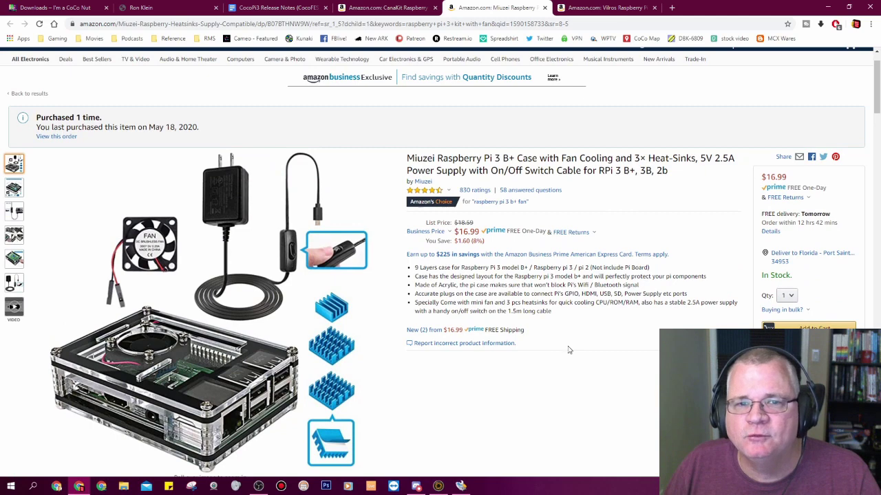
- Compare the CanaKit starter kit with the Miuzei fan case, finishing on the CanaKit product page
{"action": "left_click", "coordinate": [384, 8]}
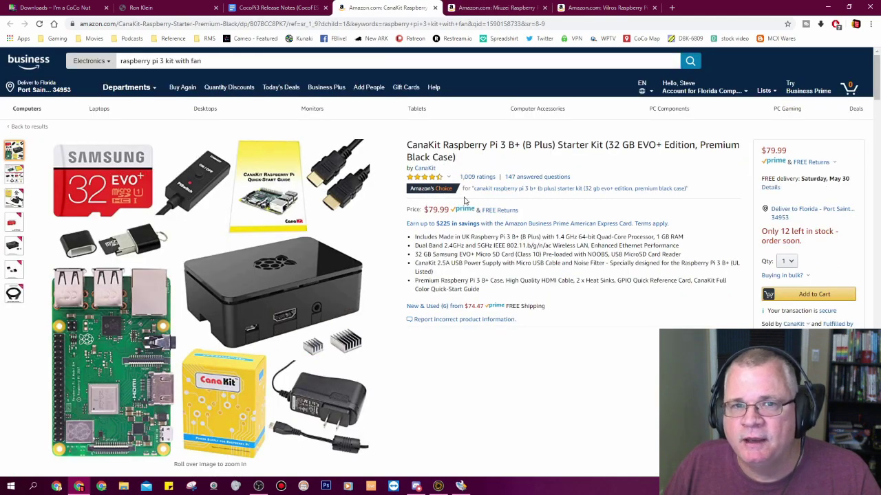
{"action": "left_click", "coordinate": [477, 8]}
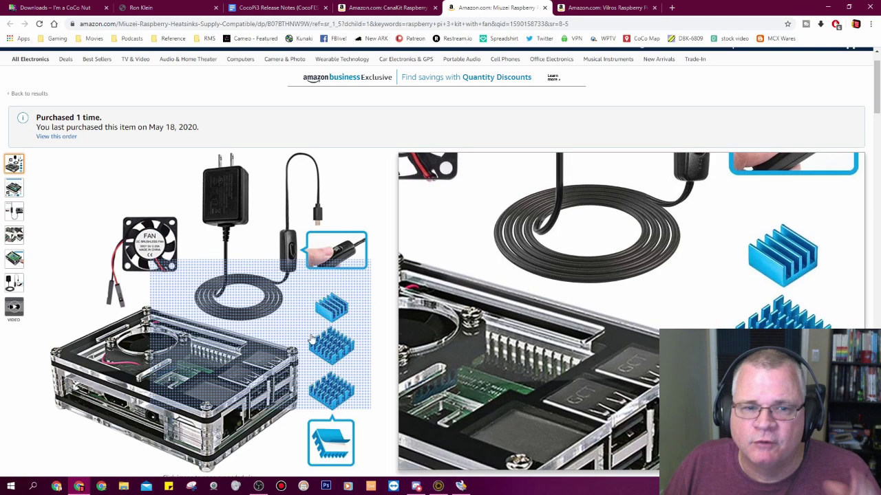
{"action": "left_click", "coordinate": [396, 6]}
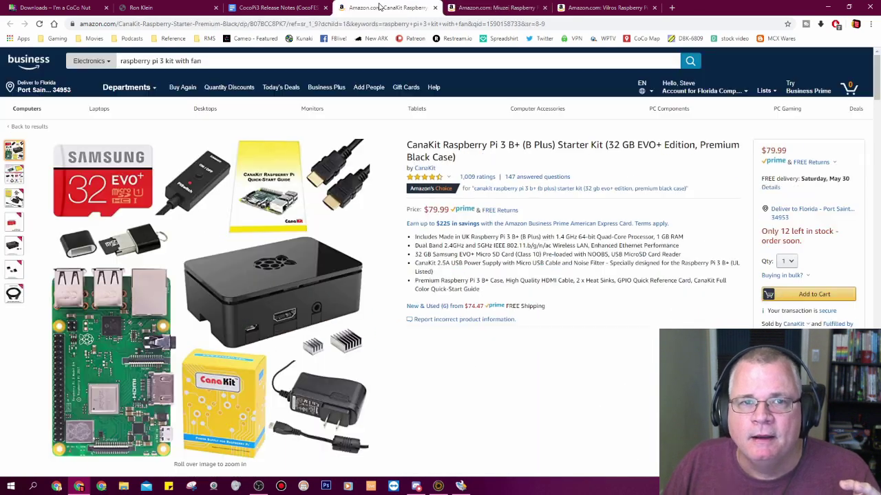
{"action": "left_click", "coordinate": [466, 8]}
{"action": "left_click", "coordinate": [381, 8]}
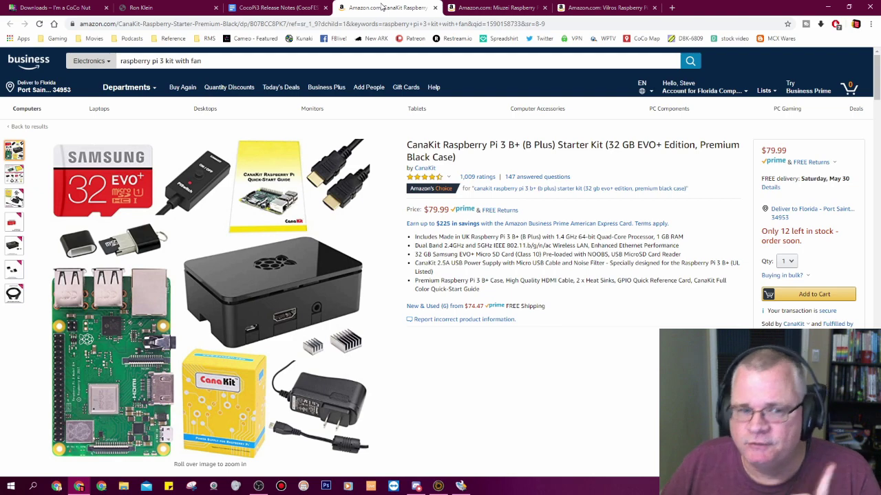
- Examine the Amazon listing for the Vilros Raspberry Pi 4 Basic Starter Kit with the fan-cooled aluminum case
{"action": "left_click", "coordinate": [602, 8]}
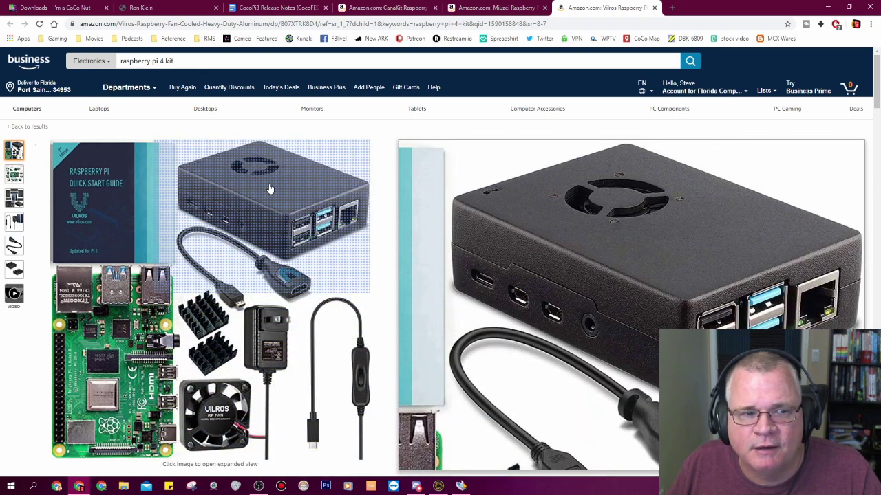
{"action": "scroll", "coordinate": [265, 366], "scroll_direction": "down", "scroll_amount": 1}
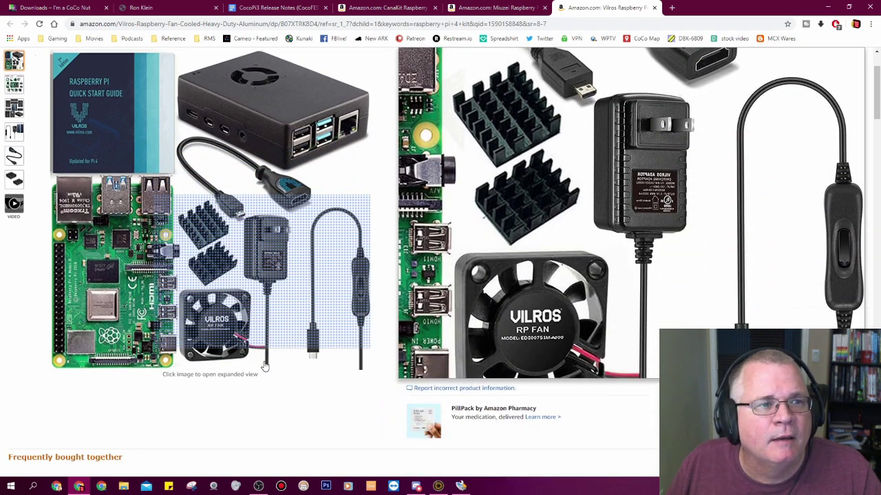
{"action": "scroll", "coordinate": [265, 366], "scroll_direction": "up", "scroll_amount": 2}
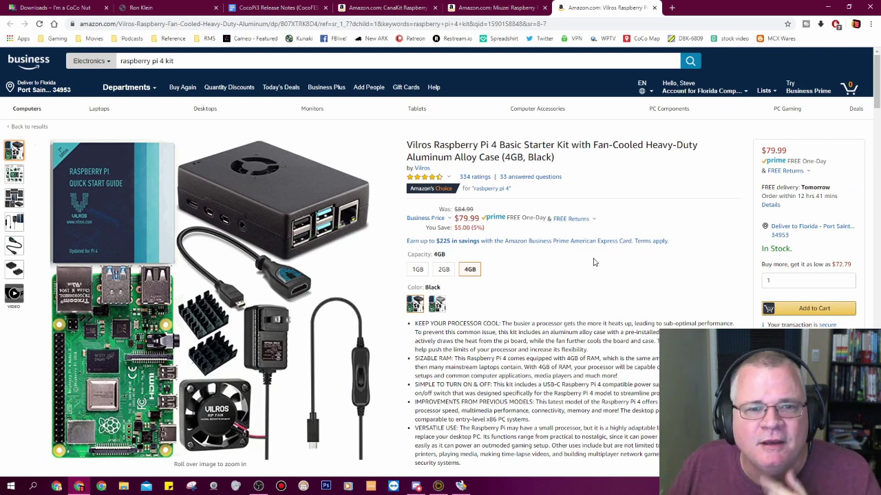
{"action": "scroll", "coordinate": [586, 321], "scroll_direction": "down", "scroll_amount": 1}
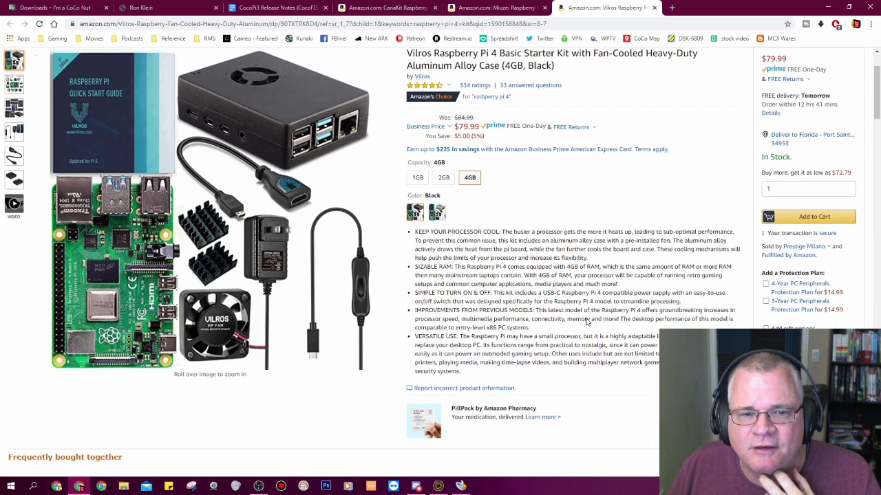
{"action": "scroll", "coordinate": [586, 320], "scroll_direction": "up", "scroll_amount": 1}
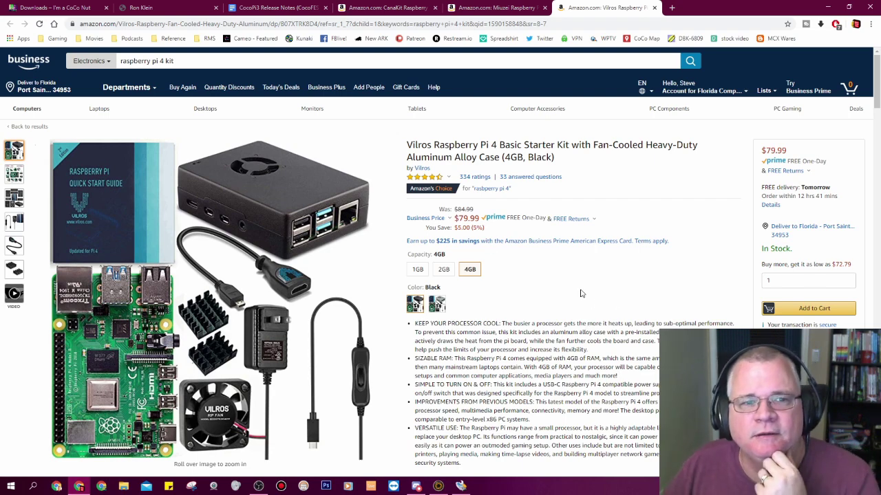
{"action": "scroll", "coordinate": [581, 292], "scroll_direction": "down", "scroll_amount": 1}
{"action": "scroll", "coordinate": [475, 227], "scroll_direction": "up", "scroll_amount": 1}
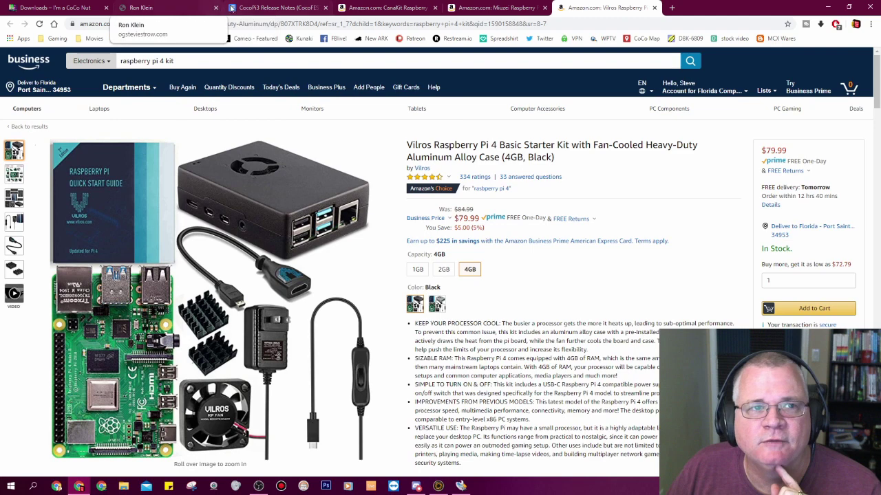
- Review the CoCo Nut downloads page, the CocoPi3 image page, the release notes and the CanaKit, Miuzei and Vilros listings once more
{"action": "left_click", "coordinate": [77, 8]}
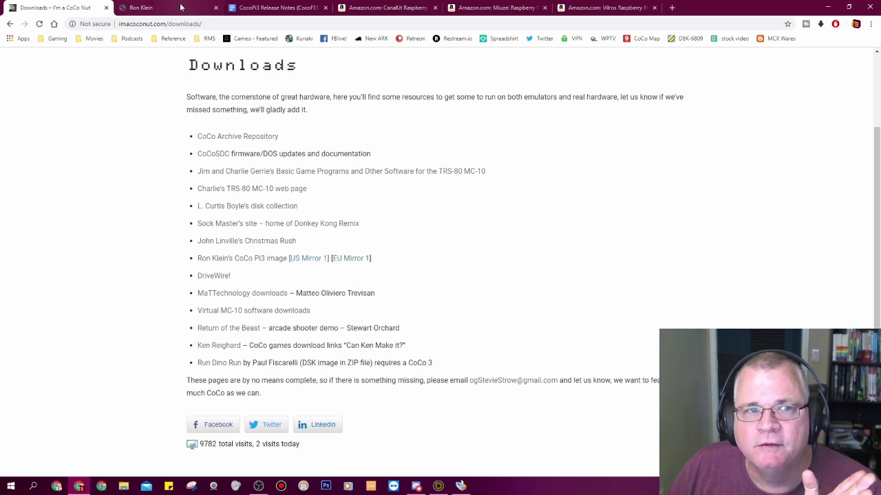
{"action": "left_click", "coordinate": [141, 7]}
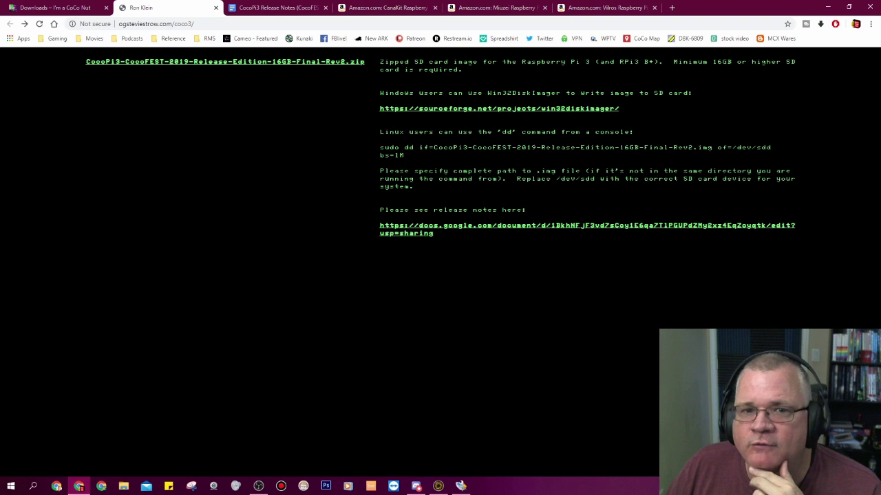
{"action": "left_click", "coordinate": [274, 14]}
{"action": "left_click", "coordinate": [394, 9]}
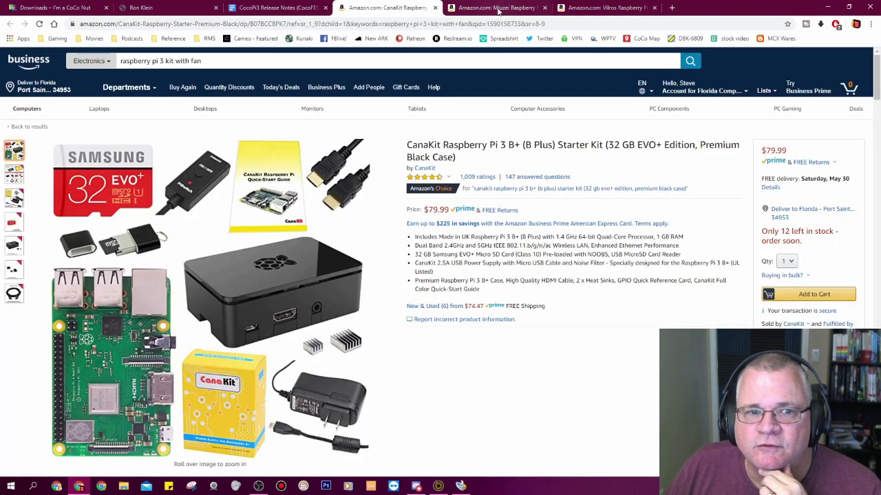
{"action": "left_click", "coordinate": [485, 9]}
{"action": "left_click", "coordinate": [588, 8]}
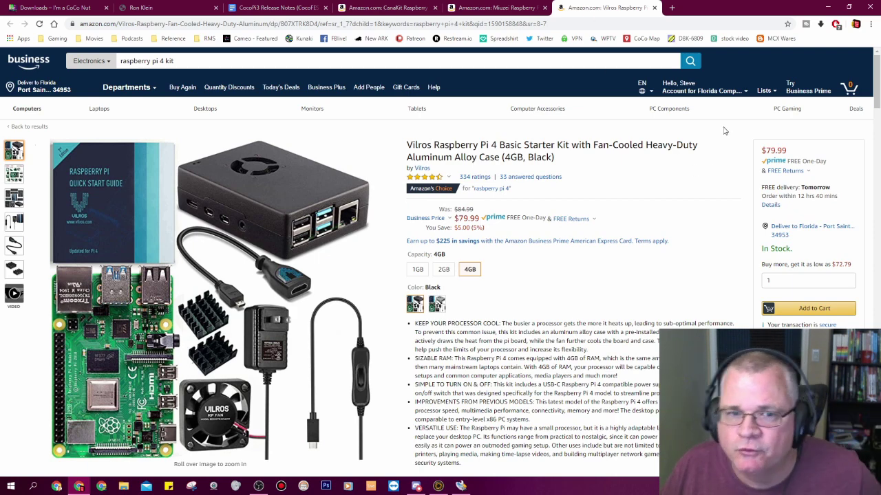
{"action": "mouse_move", "coordinate": [779, 83]}
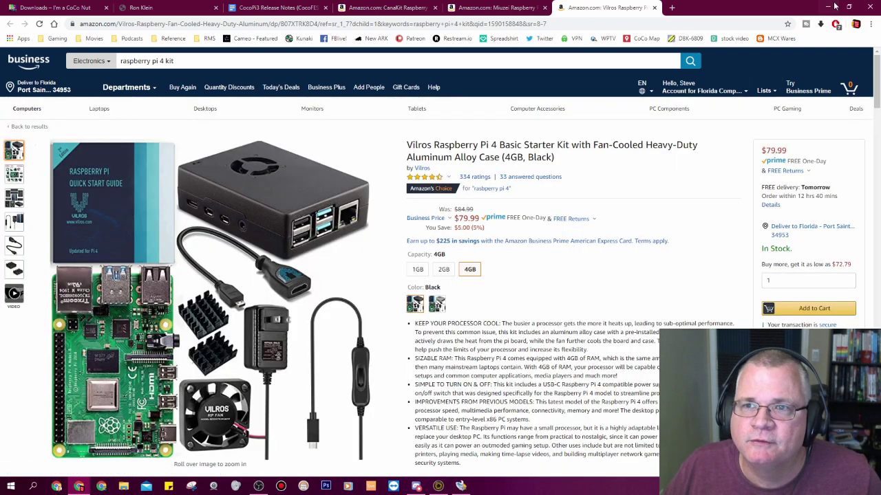
- Close the browser and the finished Win32 Disk Imager, and try to eject the SD card
{"action": "left_click", "coordinate": [872, 6]}
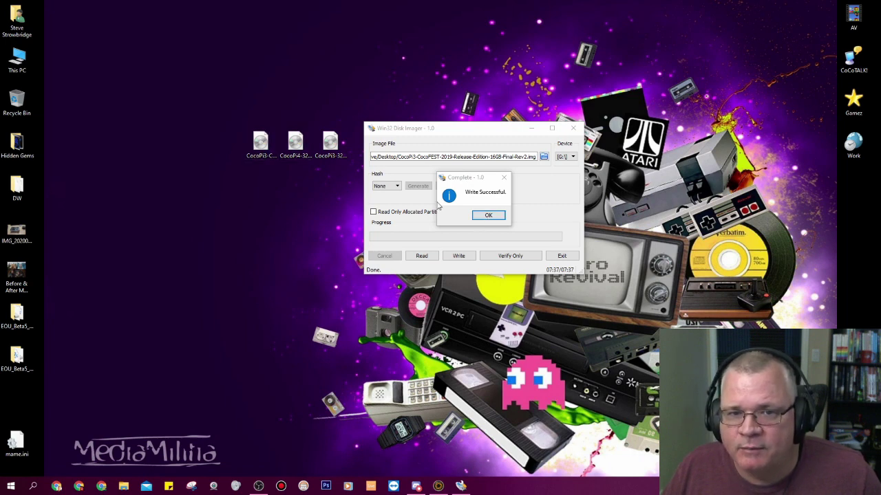
{"action": "left_click", "coordinate": [488, 214]}
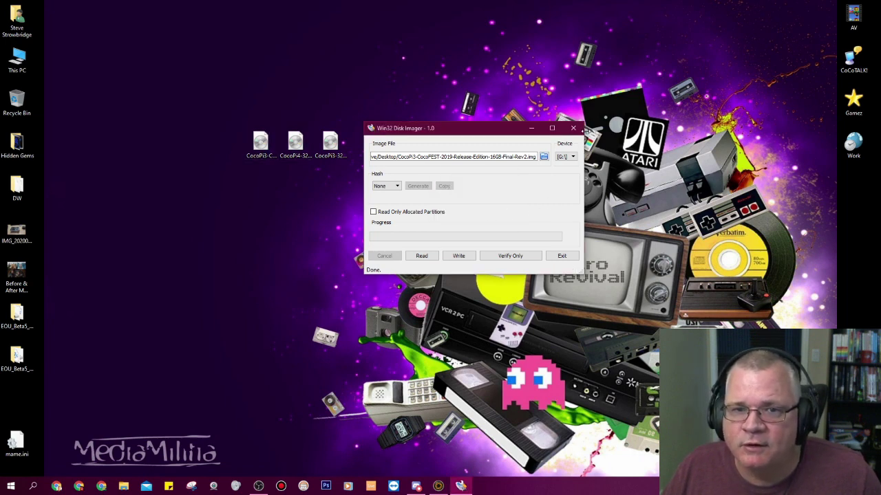
{"action": "left_click", "coordinate": [573, 128]}
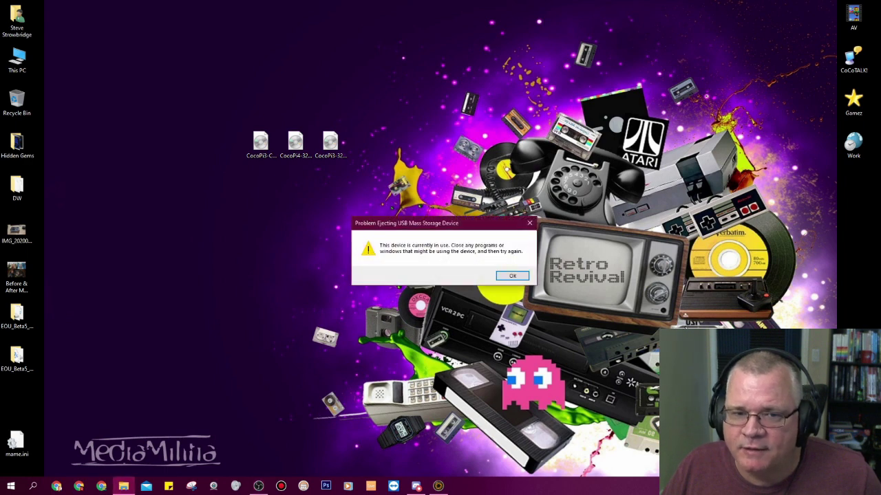
{"action": "left_click", "coordinate": [512, 277]}
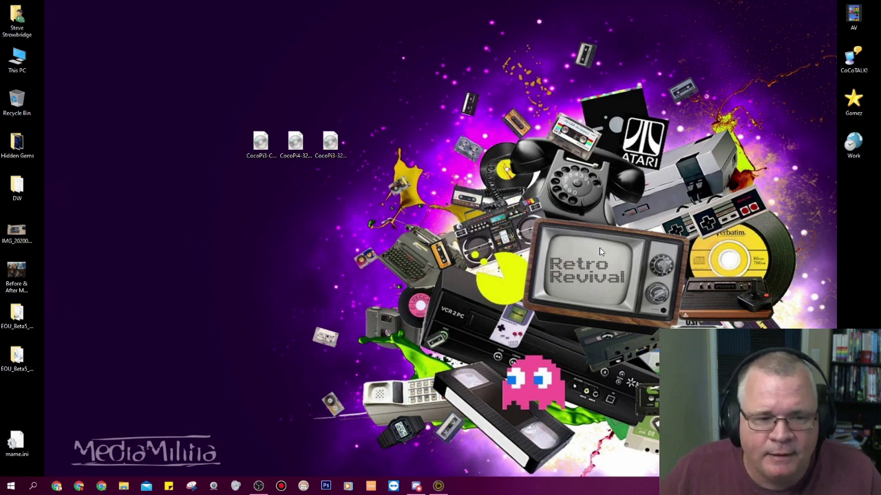
- Switch to the RECentral capture of the booting Raspberry Pi in full screen and look through the CocoPi3 main menu entries
{"action": "left_click", "coordinate": [417, 486]}
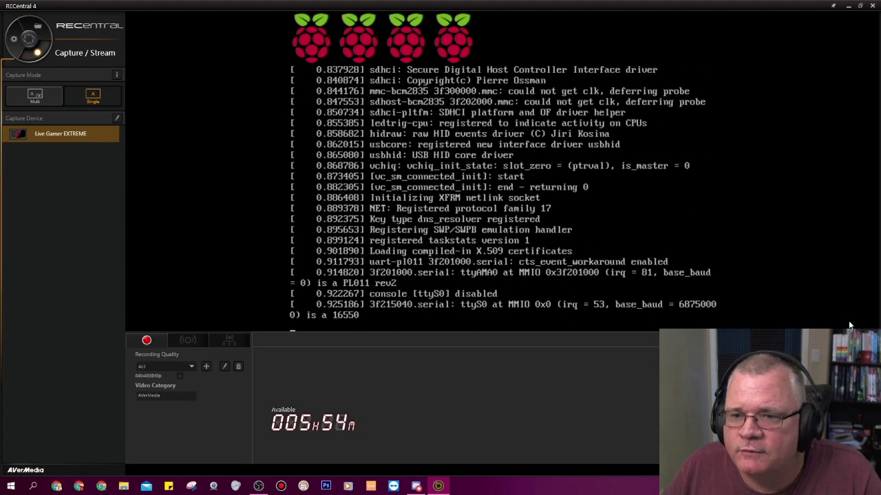
{"action": "key", "text": "F11"}
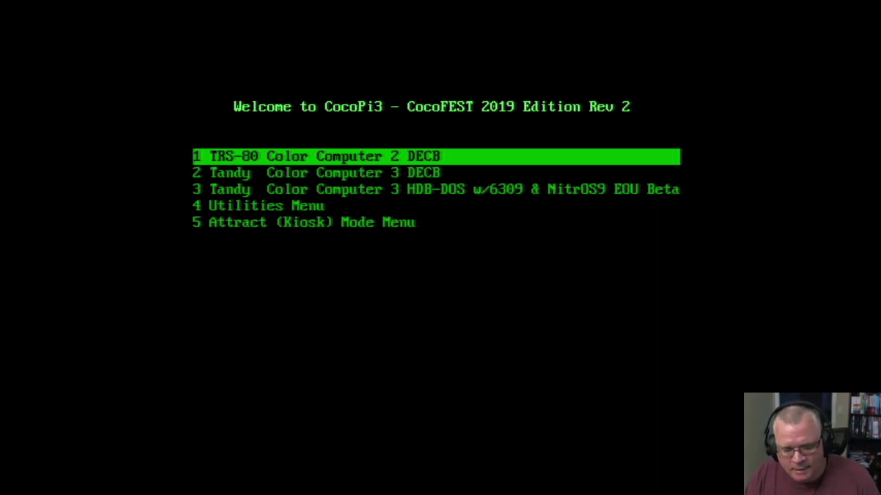
{"action": "key", "text": "Down"}
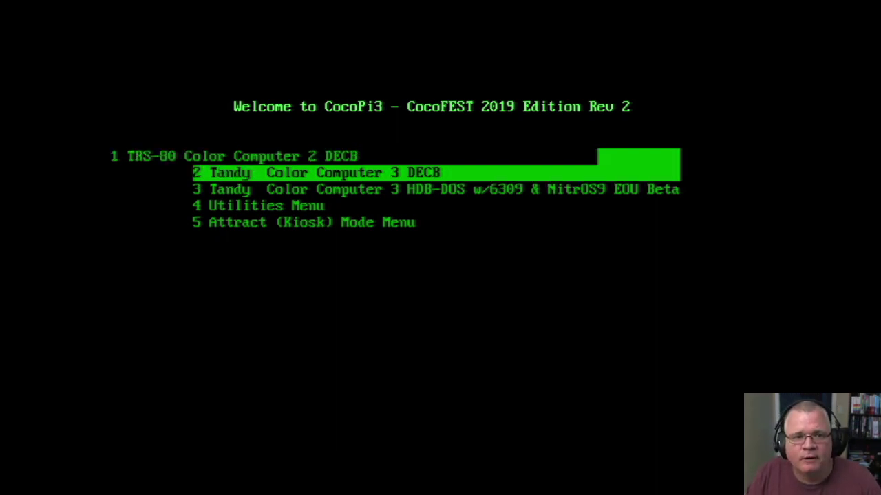
{"action": "key", "text": "Up"}
{"action": "key", "text": "Down"}
{"action": "key", "text": "Down"}
{"action": "key", "text": "Down"}
{"action": "key", "text": "Up"}
{"action": "key", "text": "Up"}
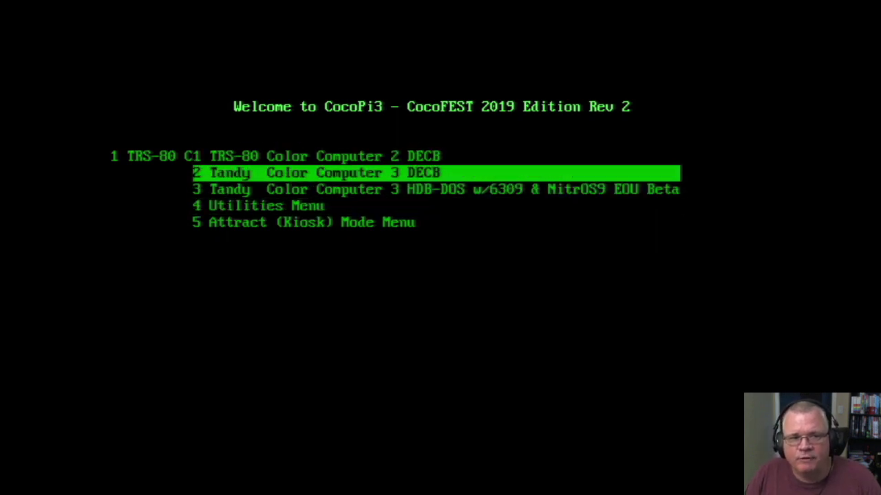
{"action": "key", "text": "Up"}
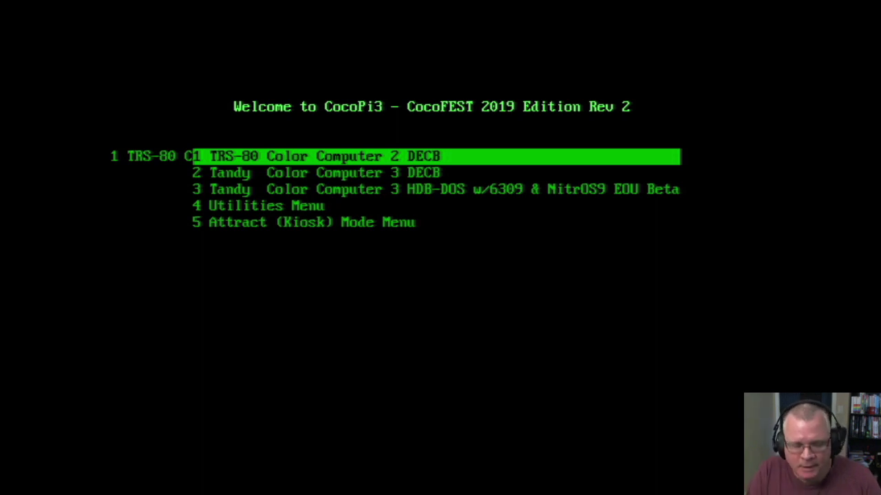
- Open the Utilities Menu from the CocoPi3 main menu
{"action": "key", "text": "Down"}
{"action": "key", "text": "Down"}
{"action": "key", "text": "Down"}
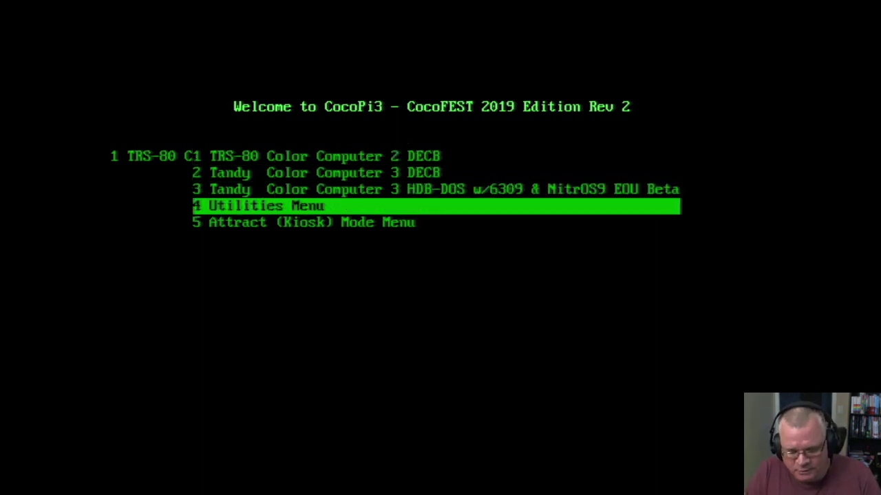
{"action": "key", "text": "Return"}
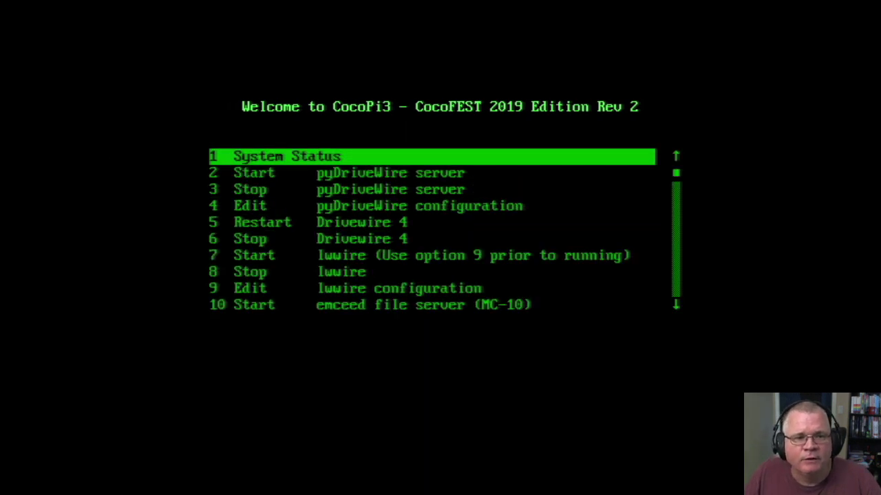
- Go through the utilities list to the Raspi-Config Script, run it and accept its caution notice
{"action": "key", "text": "Down"}
{"action": "key", "text": "Down"}
{"action": "key", "text": "Down"}
{"action": "key", "text": "Down"}
{"action": "key", "text": "Down"}
{"action": "key", "text": "Down"}
{"action": "key", "text": "Down"}
{"action": "key", "text": "Down"}
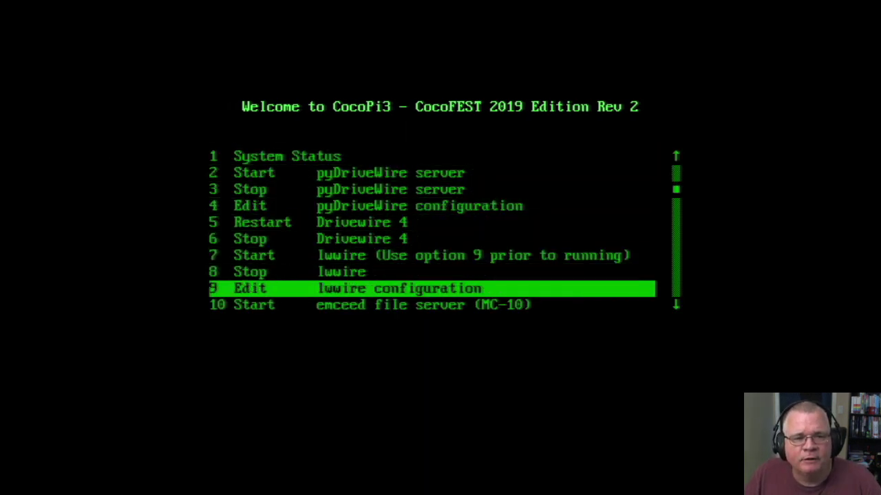
{"action": "key", "text": "Down"}
{"action": "key", "text": "Down"}
{"action": "key", "text": "Down"}
{"action": "key", "text": "Down"}
{"action": "key", "text": "Down"}
{"action": "key", "text": "Down"}
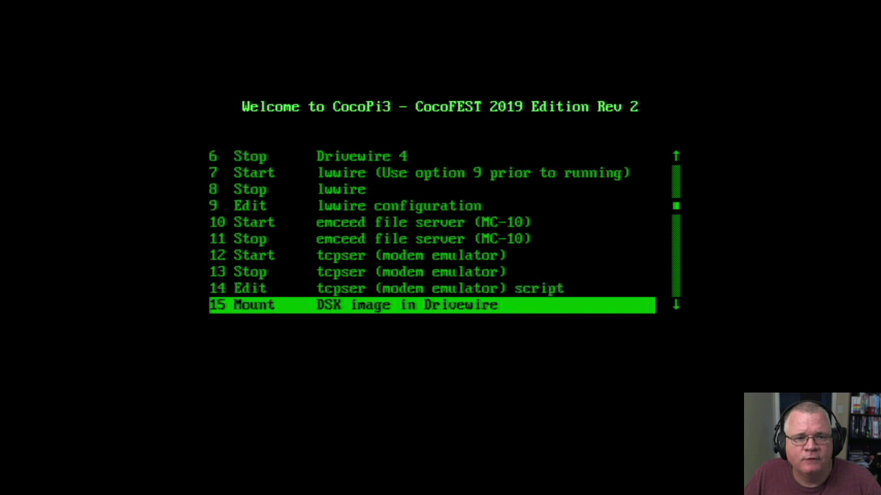
{"action": "key", "text": "Down"}
{"action": "key", "text": "Down"}
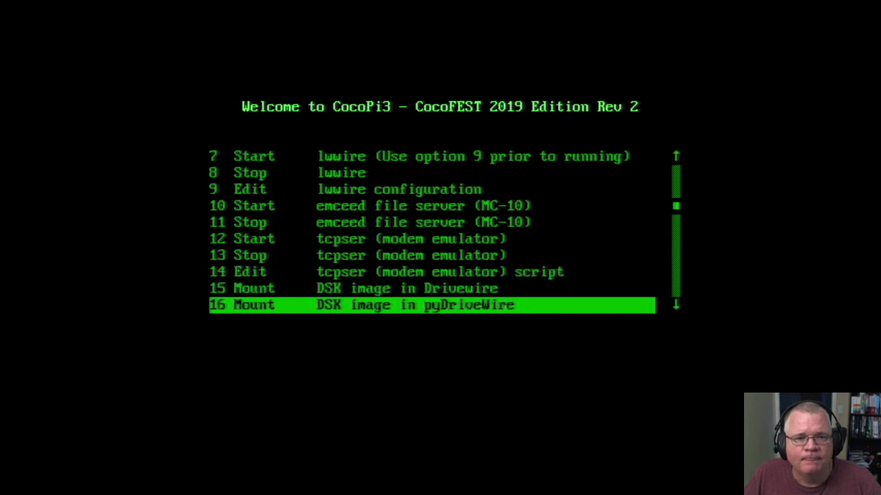
{"action": "key", "text": "Down"}
{"action": "key", "text": "Down"}
{"action": "key", "text": "Down"}
{"action": "key", "text": "Down"}
{"action": "key", "text": "Down"}
{"action": "key", "text": "Down"}
{"action": "key", "text": "Down"}
{"action": "key", "text": "Down"}
{"action": "key", "text": "Down"}
{"action": "key", "text": "Down"}
{"action": "key", "text": "Down"}
{"action": "key", "text": "Down"}
{"action": "key", "text": "Down"}
{"action": "key", "text": "Down"}
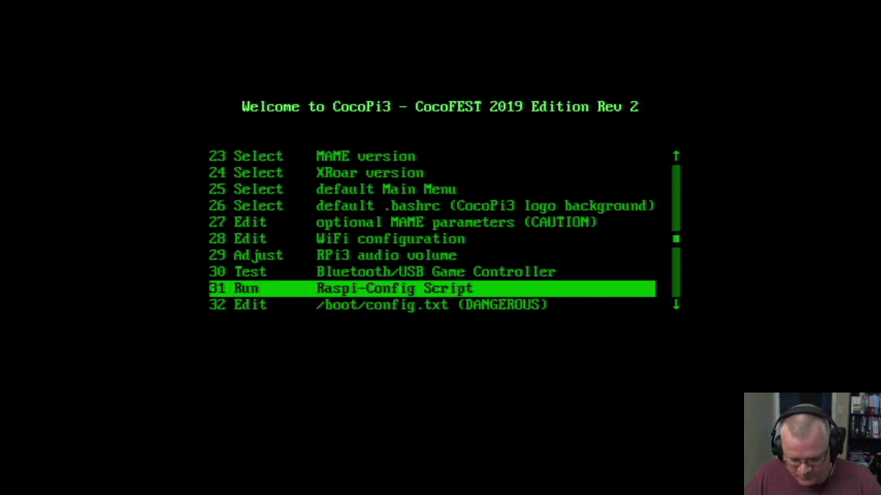
{"action": "key", "text": "Return"}
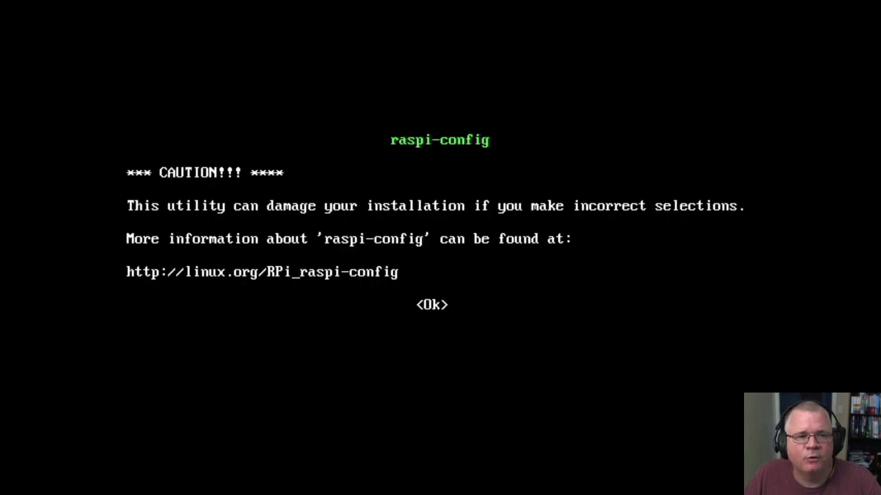
{"action": "key", "text": "Return"}
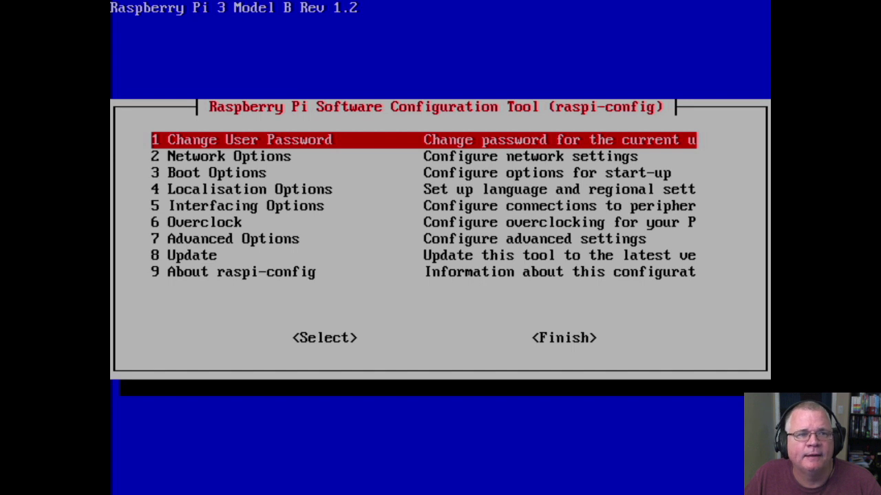
- Run Expand Filesystem from raspi-config's Advanced Options and acknowledge the root partition resize
{"action": "key", "text": "Down"}
{"action": "key", "text": "Down"}
{"action": "key", "text": "Down"}
{"action": "key", "text": "Down"}
{"action": "key", "text": "Down"}
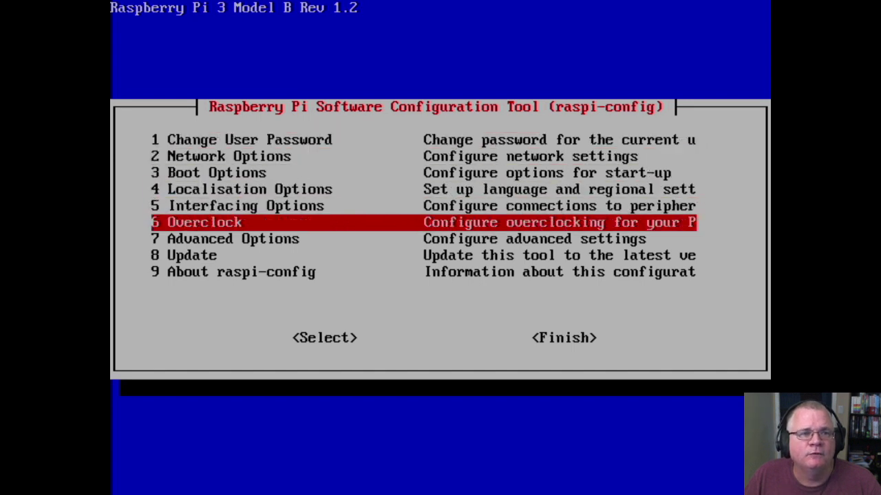
{"action": "key", "text": "Down"}
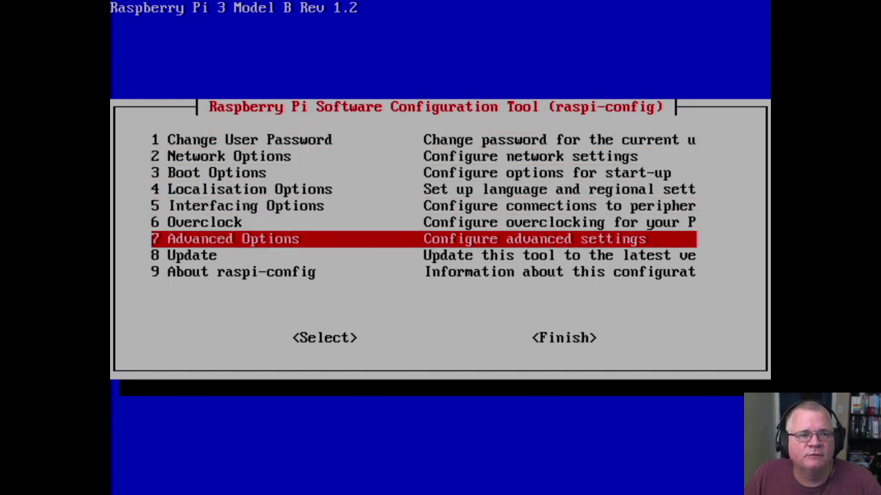
{"action": "key", "text": "Return"}
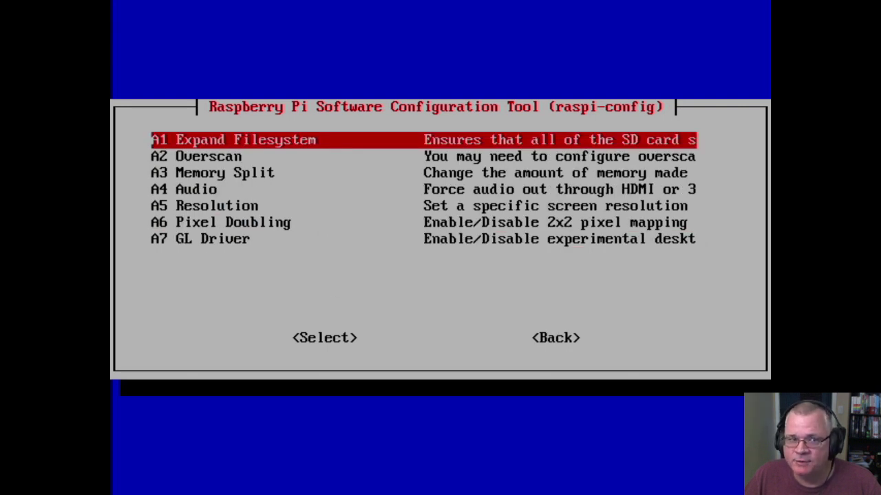
{"action": "key", "text": "Return"}
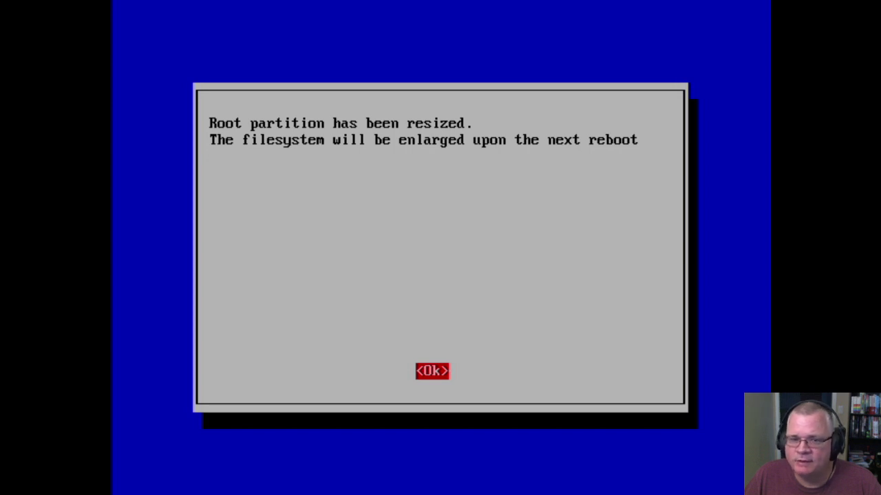
{"action": "key", "text": "Return"}
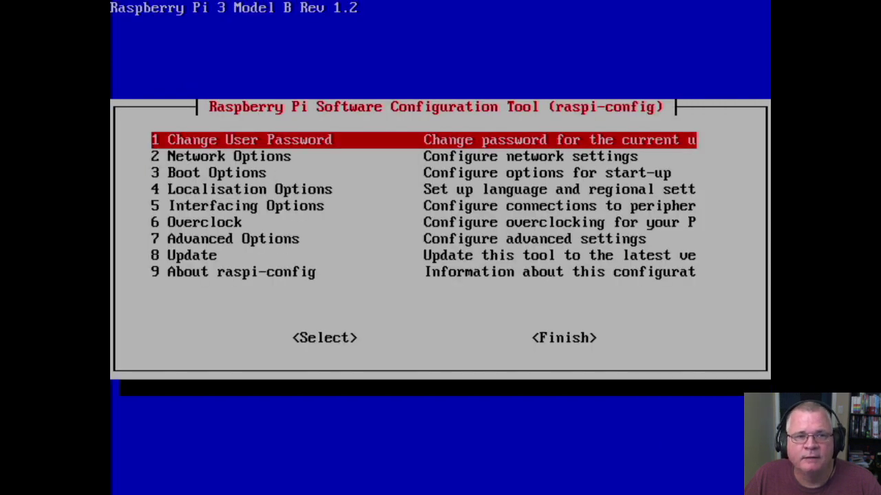
- Finish the raspi-config session and accept rebooting the Raspberry Pi
{"action": "key", "text": "Down"}
{"action": "key", "text": "Down"}
{"action": "key", "text": "Down"}
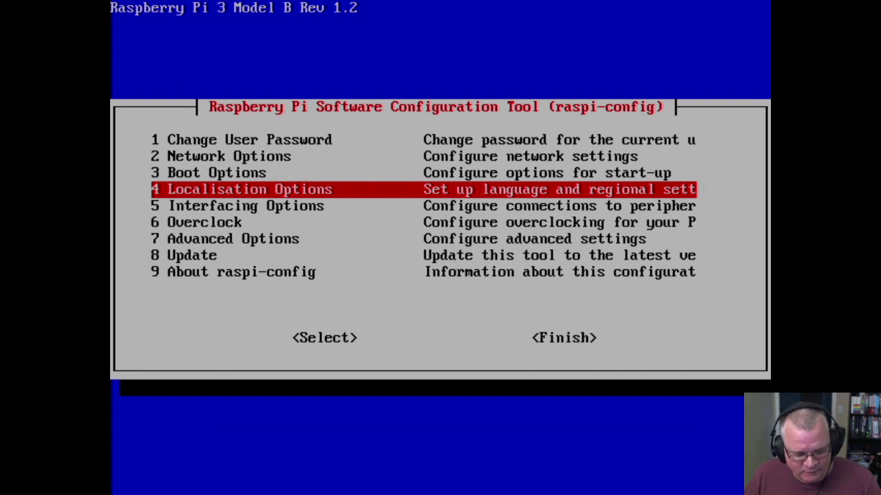
{"action": "key", "text": "Tab"}
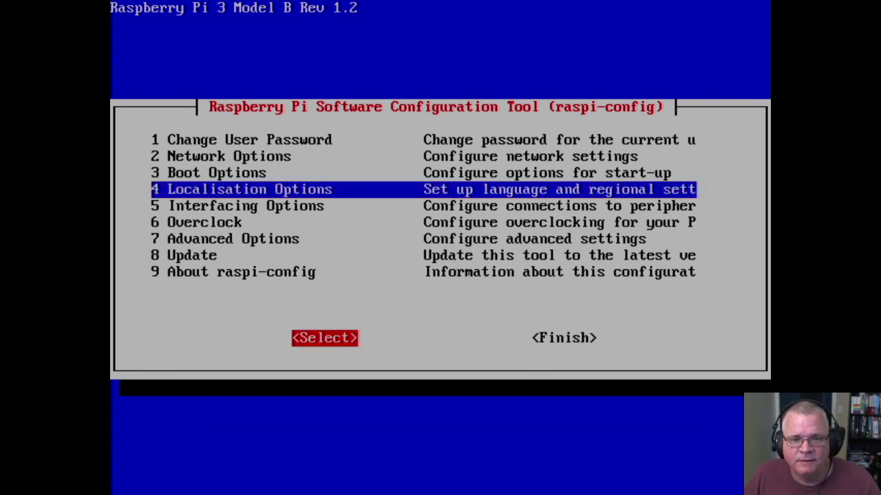
{"action": "key", "text": "Tab"}
{"action": "key", "text": "Return"}
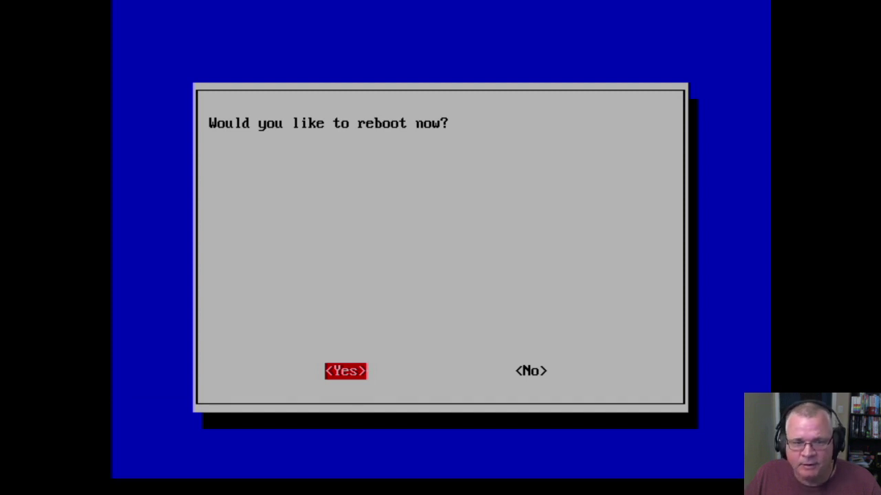
{"action": "key", "text": "Return"}
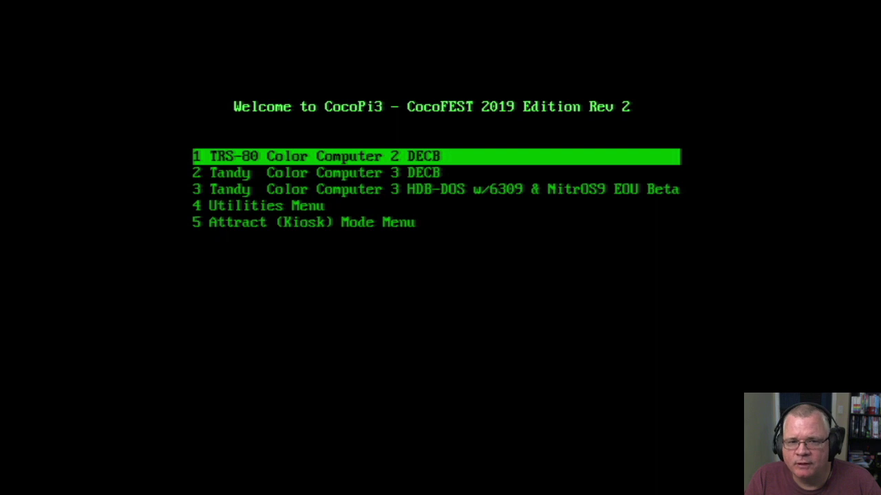
- Open the Utilities Menu from the CocoPi3 main menu after the reboot
{"action": "key", "text": "Down"}
{"action": "key", "text": "Down"}
{"action": "key", "text": "Down"}
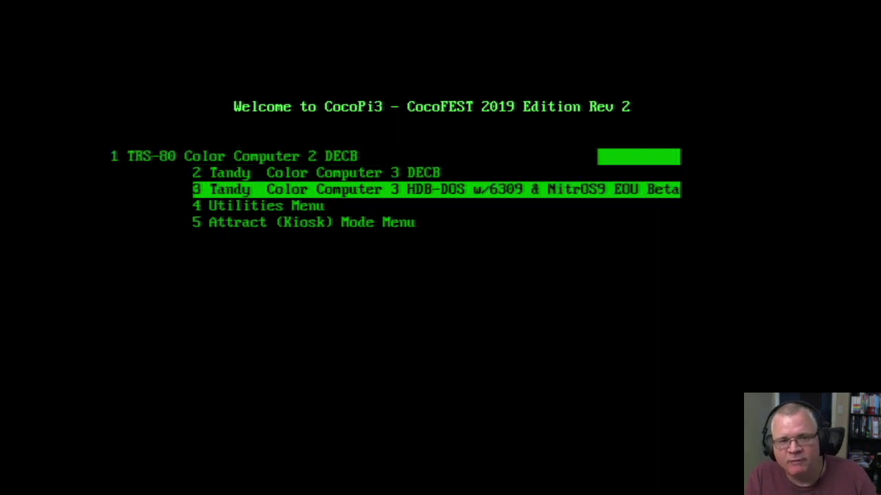
{"action": "key", "text": "Return"}
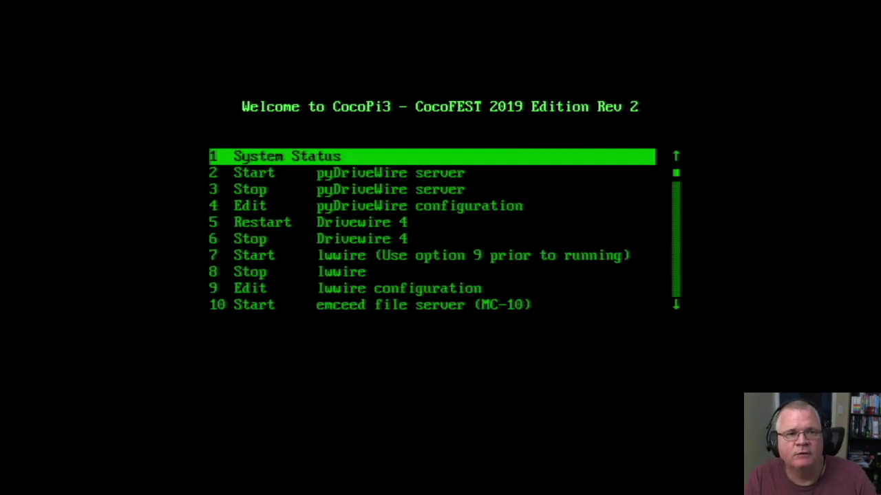
- Run the utility that downloads ROM images to /media/share1/roms, accept its overwrite notice and return to the utilities list
{"action": "key", "text": "End"}
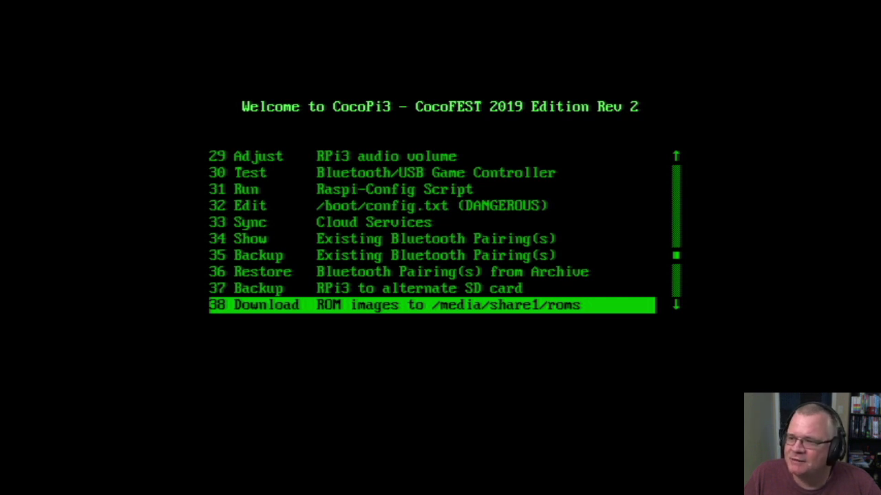
{"action": "key", "text": "Return"}
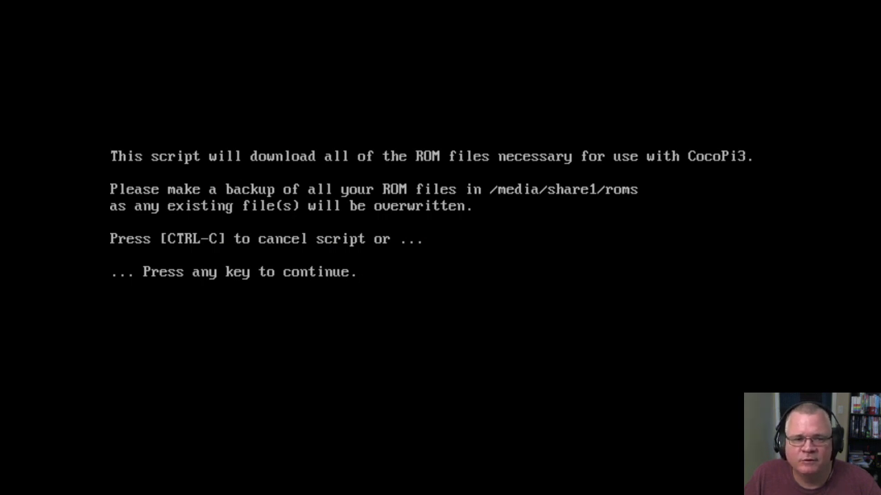
{"action": "key", "text": "Return"}
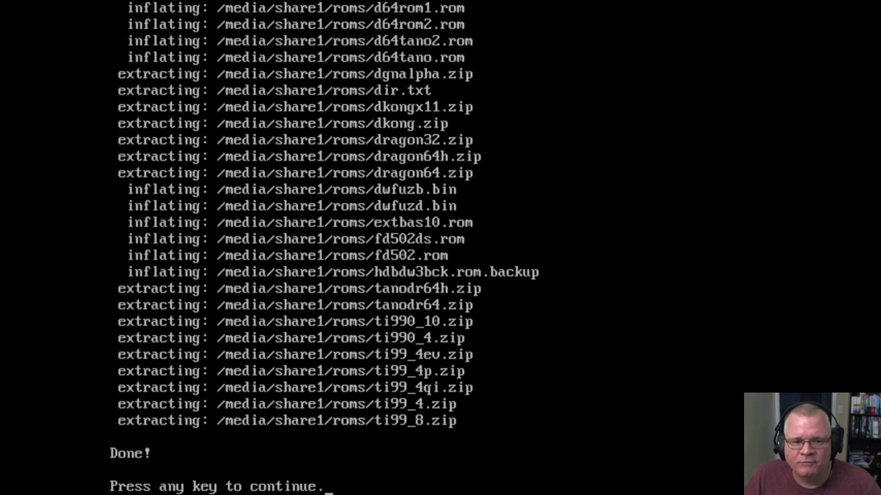
{"action": "key", "text": "Return"}
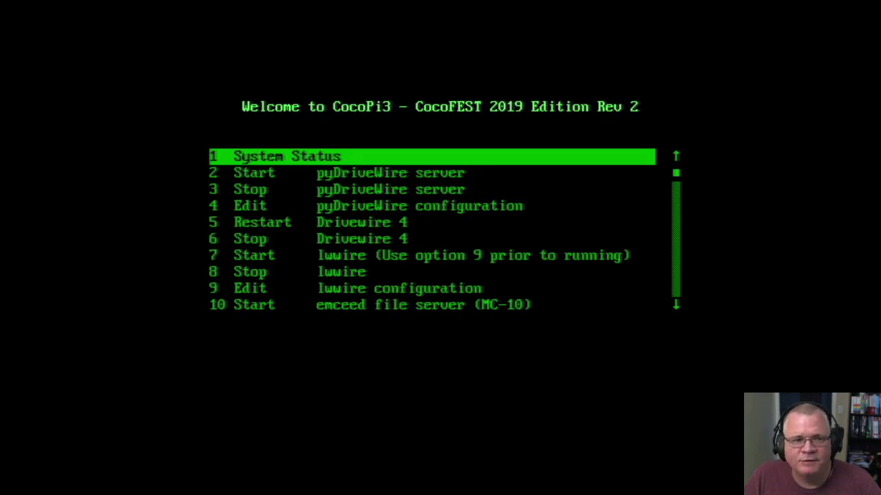
- Go through the utilities list to the WiFi configuration entry and open wpa_supplicant.conf for editing
{"action": "key", "text": "Down"}
{"action": "key", "text": "Down"}
{"action": "key", "text": "Down"}
{"action": "key", "text": "Down"}
{"action": "key", "text": "Down"}
{"action": "key", "text": "Down"}
{"action": "key", "text": "Down"}
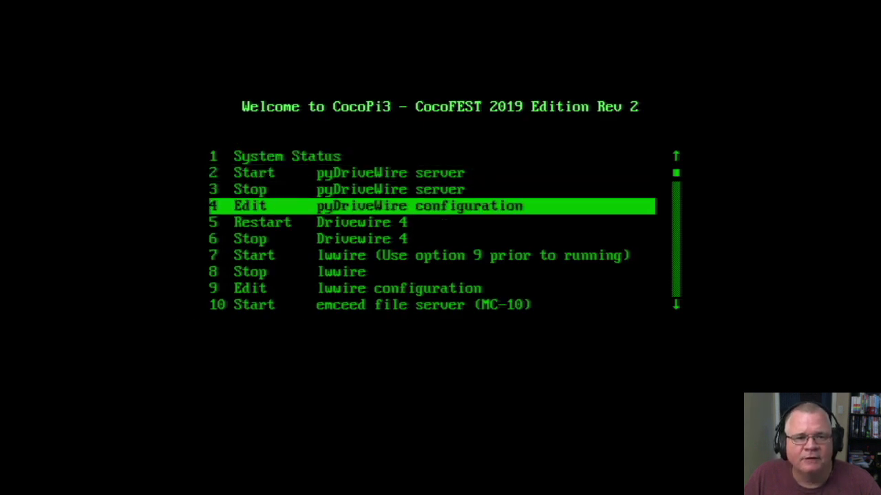
{"action": "key", "text": "Down"}
{"action": "key", "text": "Down"}
{"action": "key", "text": "Down"}
{"action": "key", "text": "Down"}
{"action": "key", "text": "Down"}
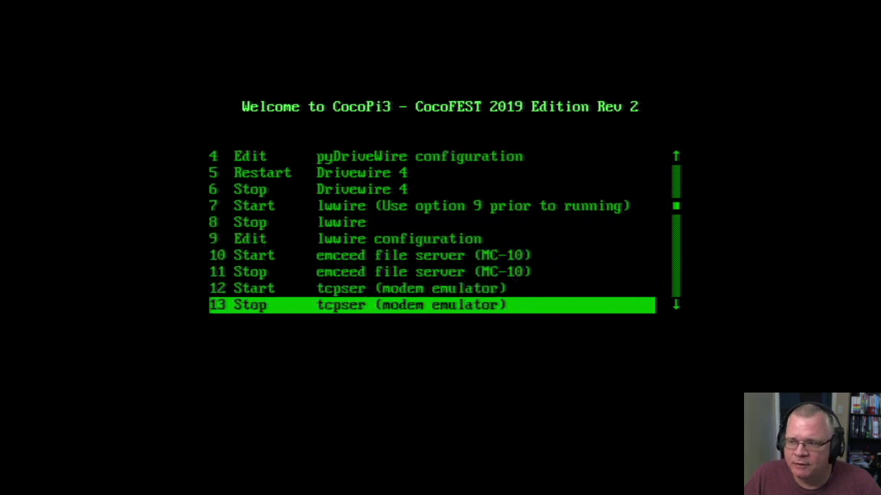
{"action": "key", "text": "Down"}
{"action": "key", "text": "Down"}
{"action": "key", "text": "Down"}
{"action": "key", "text": "Down"}
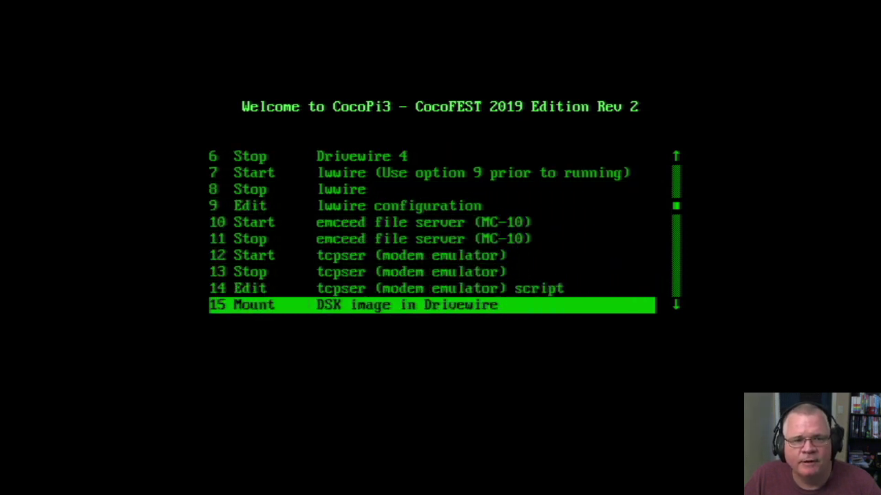
{"action": "key", "text": "Down"}
{"action": "key", "text": "Down"}
{"action": "key", "text": "Down"}
{"action": "key", "text": "Down"}
{"action": "key", "text": "Down"}
{"action": "key", "text": "Down"}
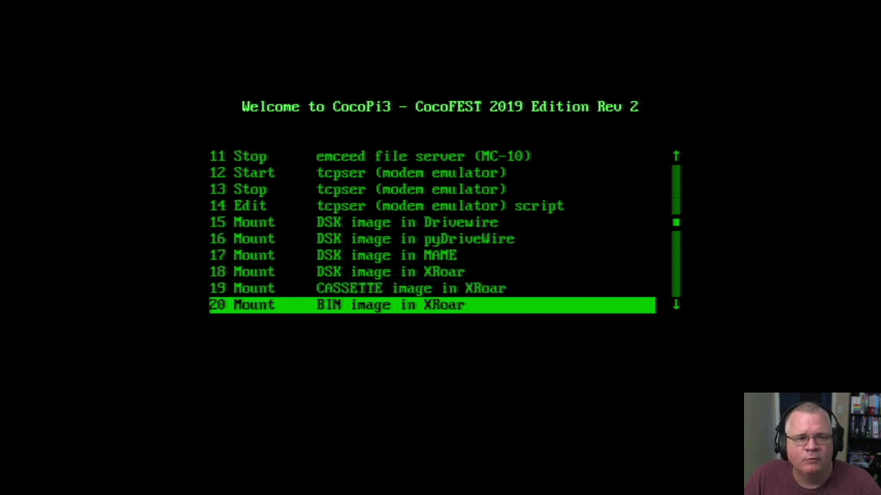
{"action": "key", "text": "Down"}
{"action": "key", "text": "Down"}
{"action": "key", "text": "Up"}
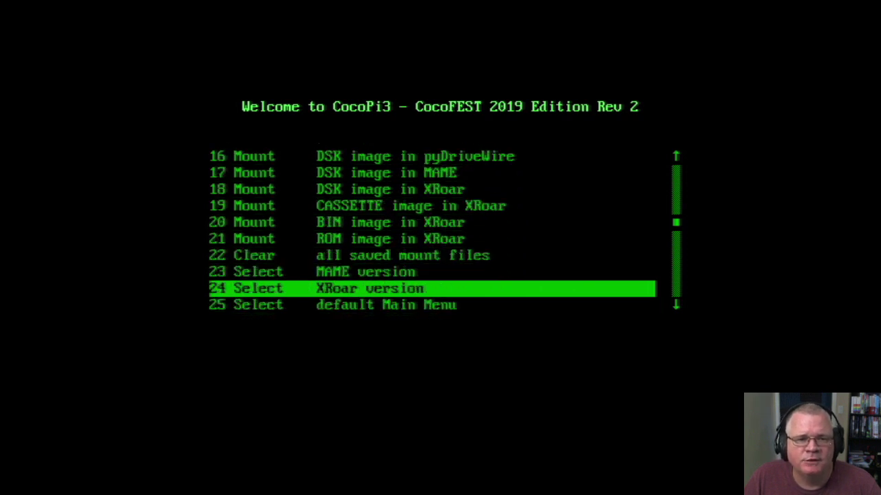
{"action": "key", "text": "Down"}
{"action": "key", "text": "Down"}
{"action": "key", "text": "Down"}
{"action": "key", "text": "Down"}
{"action": "key", "text": "Down"}
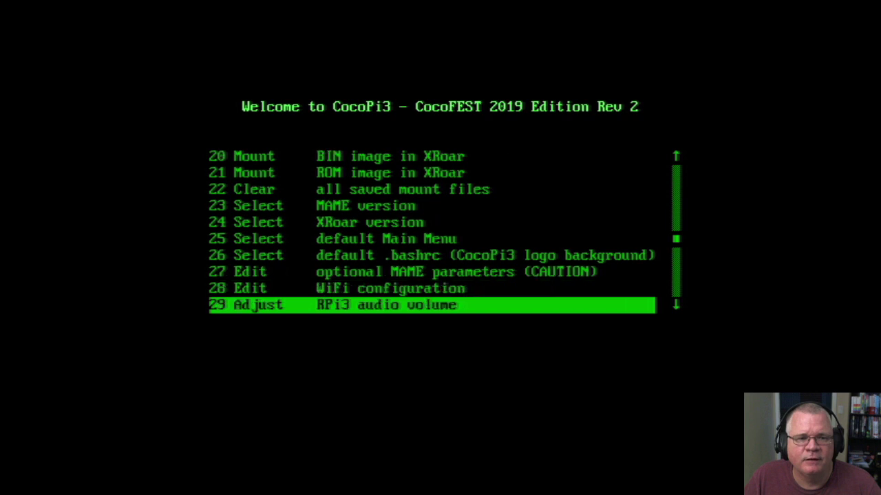
{"action": "key", "text": "Up"}
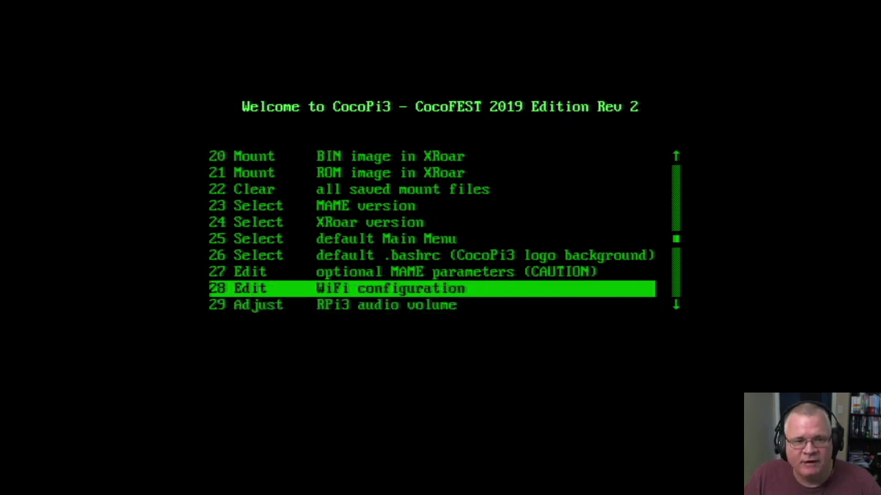
{"action": "key", "text": "Return"}
- Go to the ssid value in the network block of wpa_supplicant.conf and examine the network name and passphrase entries
{"action": "key", "text": "Down"}
{"action": "key", "text": "Down"}
{"action": "key", "text": "Down"}
{"action": "key", "text": "Down"}
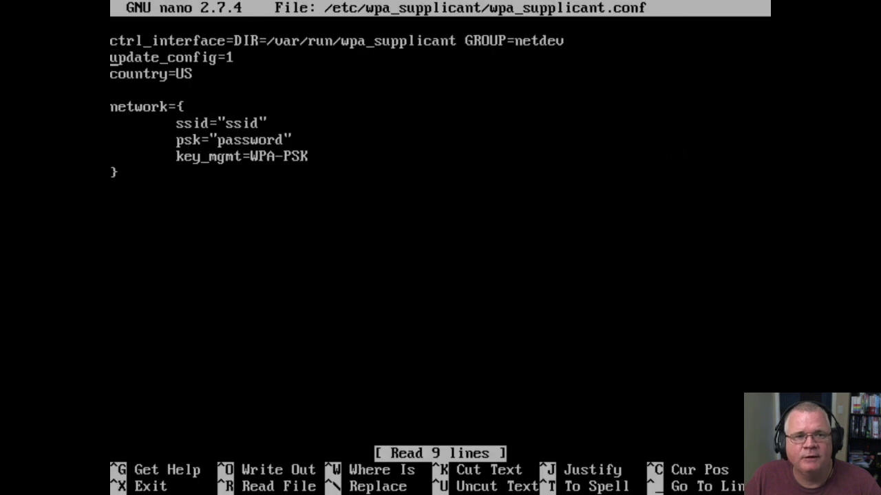
{"action": "key", "text": "Right"}
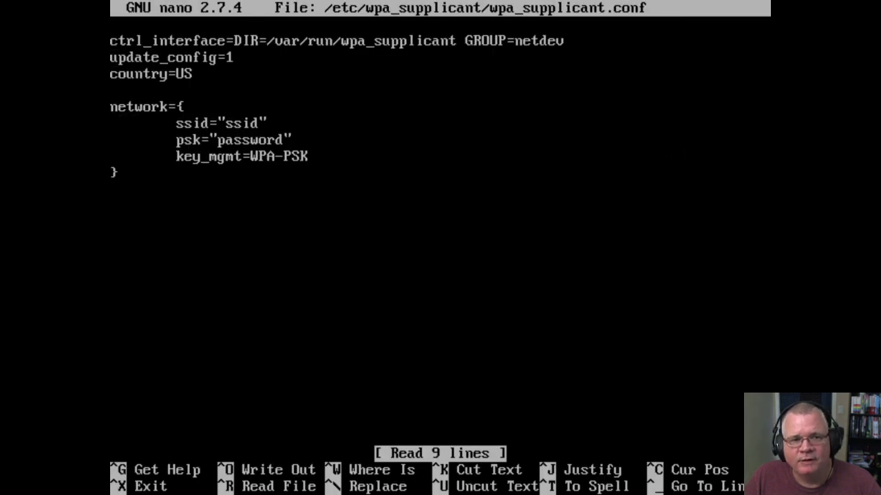
{"action": "key", "text": "Up"}
{"action": "key", "text": "Right"}
{"action": "key", "text": "Right"}
{"action": "key", "text": "Right"}
{"action": "key", "text": "Right"}
{"action": "key", "text": "Right"}
{"action": "key", "text": "Right"}
{"action": "key", "text": "Right"}
{"action": "key", "text": "Right"}
{"action": "key", "text": "Right"}
{"action": "key", "text": "Right"}
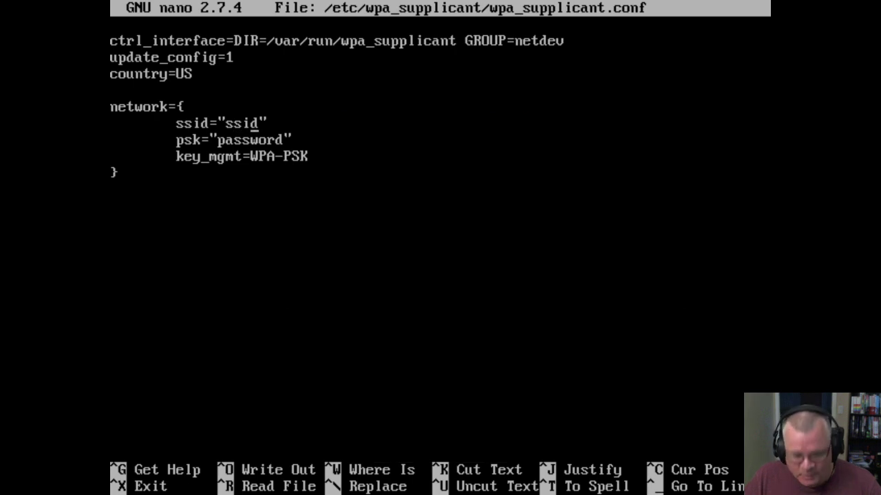
{"action": "key", "text": "Right"}
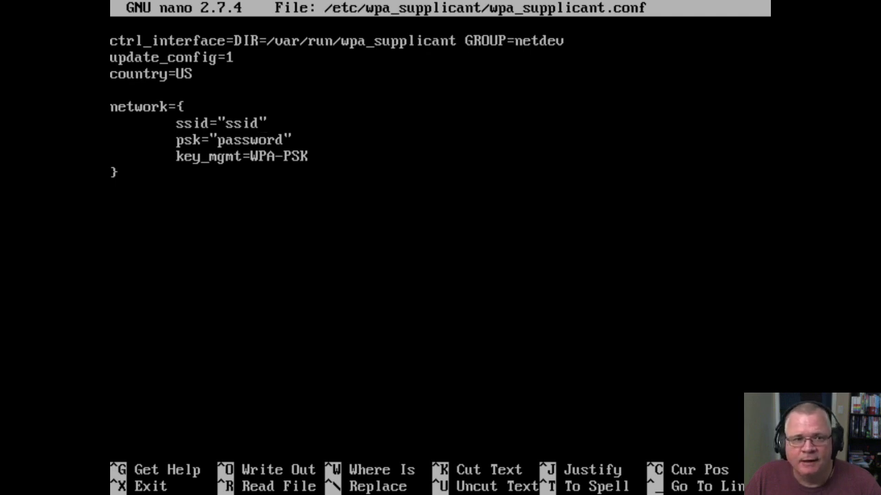
{"action": "key", "text": "Right"}
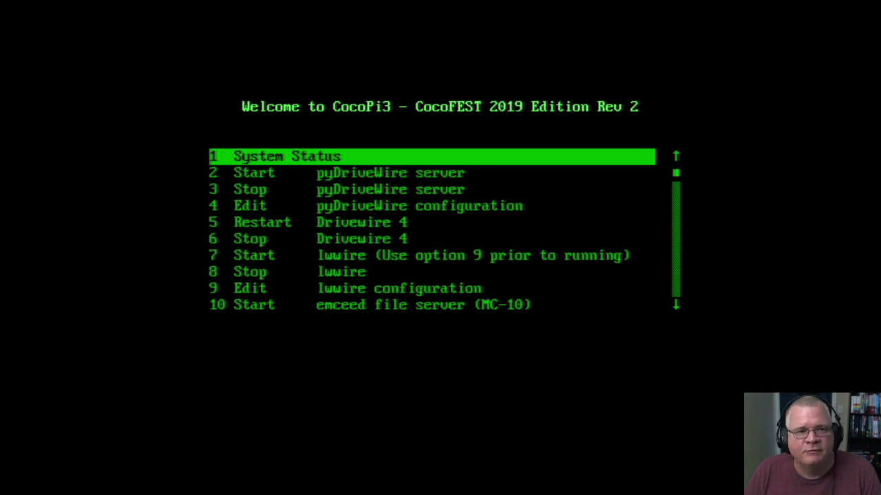
- Look through the whole utilities list down to the Return to Main Menu entry
{"action": "key", "text": "Down"}
{"action": "key", "text": "Down"}
{"action": "key", "text": "Down"}
{"action": "key", "text": "Down"}
{"action": "key", "text": "Down"}
{"action": "key", "text": "Down"}
{"action": "key", "text": "Down"}
{"action": "key", "text": "Down"}
{"action": "key", "text": "Down"}
{"action": "key", "text": "Down"}
{"action": "key", "text": "Down"}
{"action": "key", "text": "Down"}
{"action": "key", "text": "Down"}
{"action": "key", "text": "Down"}
{"action": "key", "text": "Down"}
{"action": "key", "text": "Down"}
{"action": "key", "text": "Down"}
{"action": "key", "text": "Down"}
{"action": "key", "text": "Down"}
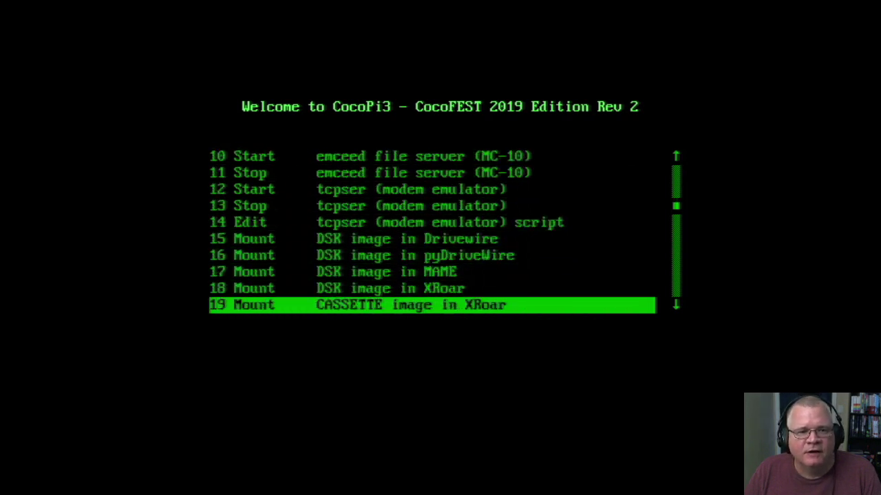
{"action": "key", "text": "Down"}
{"action": "key", "text": "Down"}
{"action": "key", "text": "Down"}
{"action": "key", "text": "Down"}
{"action": "key", "text": "Down"}
{"action": "key", "text": "Down"}
{"action": "key", "text": "Down"}
{"action": "key", "text": "Down"}
{"action": "key", "text": "Down"}
{"action": "key", "text": "Down"}
{"action": "key", "text": "Down"}
{"action": "key", "text": "Down"}
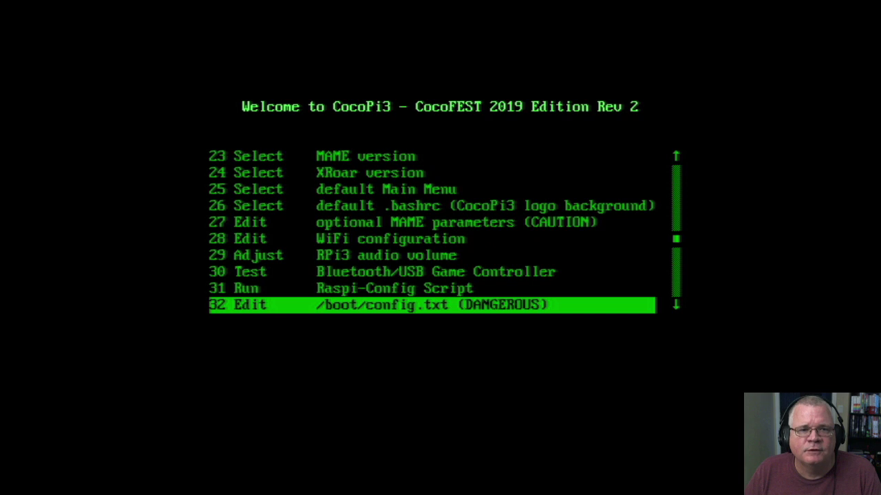
{"action": "key", "text": "Down"}
{"action": "key", "text": "Down"}
{"action": "key", "text": "Down"}
{"action": "key", "text": "Down"}
{"action": "key", "text": "Down"}
{"action": "key", "text": "Down"}
{"action": "key", "text": "Down"}
{"action": "key", "text": "Down"}
{"action": "key", "text": "Down"}
{"action": "key", "text": "Down"}
{"action": "key", "text": "Down"}
{"action": "key", "text": "Down"}
{"action": "key", "text": "Down"}
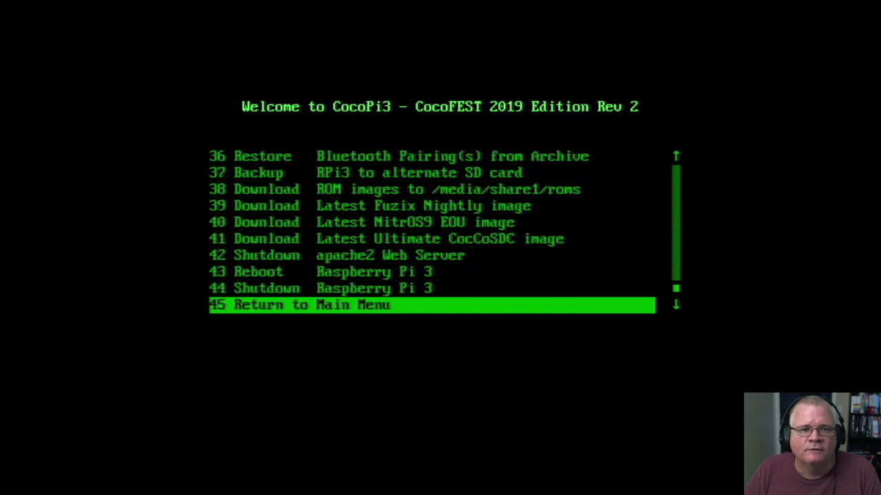
- Look over the download, backup, Bluetooth pairing and cloud sync entries near the end of the utilities list
{"action": "key", "text": "Up"}
{"action": "key", "text": "Up"}
{"action": "key", "text": "Up"}
{"action": "key", "text": "Up"}
{"action": "key", "text": "Up"}
{"action": "key", "text": "Up"}
{"action": "key", "text": "Up"}
{"action": "key", "text": "Down"}
{"action": "key", "text": "Down"}
{"action": "key", "text": "Down"}
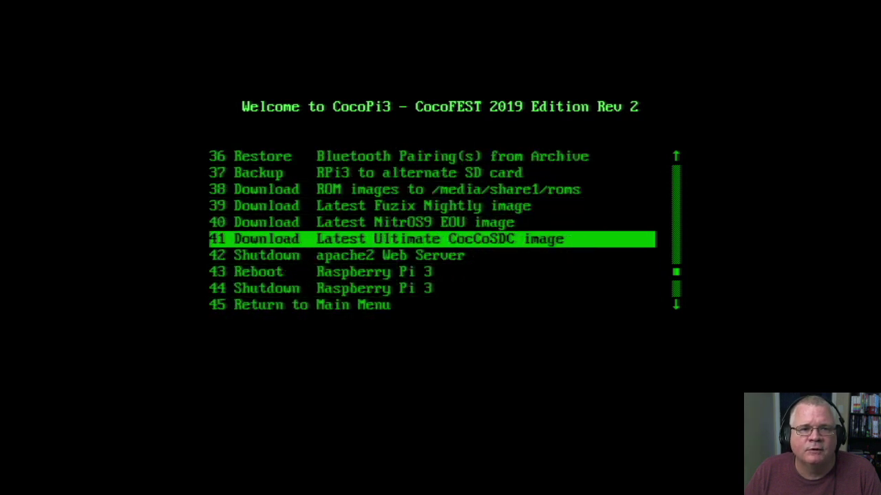
{"action": "key", "text": "Up"}
{"action": "key", "text": "Up"}
{"action": "key", "text": "Up"}
{"action": "key", "text": "Up"}
{"action": "key", "text": "Up"}
{"action": "key", "text": "Up"}
{"action": "key", "text": "Up"}
{"action": "key", "text": "Up"}
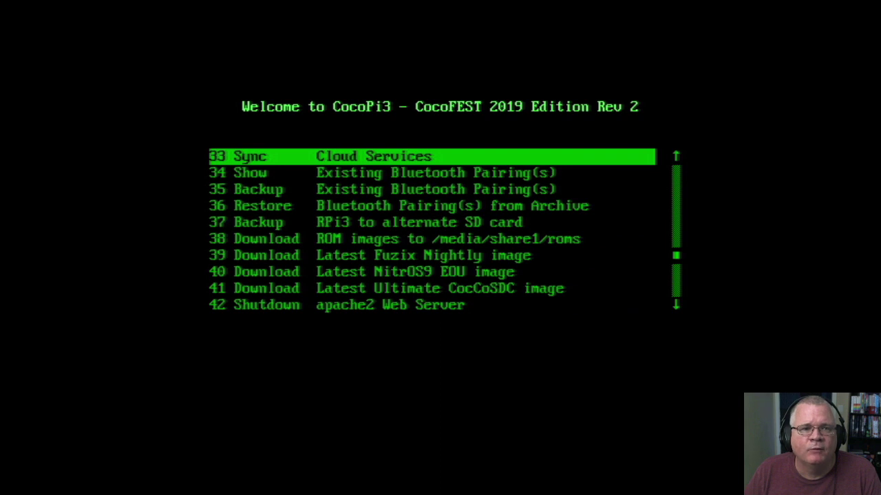
{"action": "key", "text": "Down"}
{"action": "key", "text": "Down"}
{"action": "key", "text": "Down"}
{"action": "key", "text": "Down"}
{"action": "key", "text": "Down"}
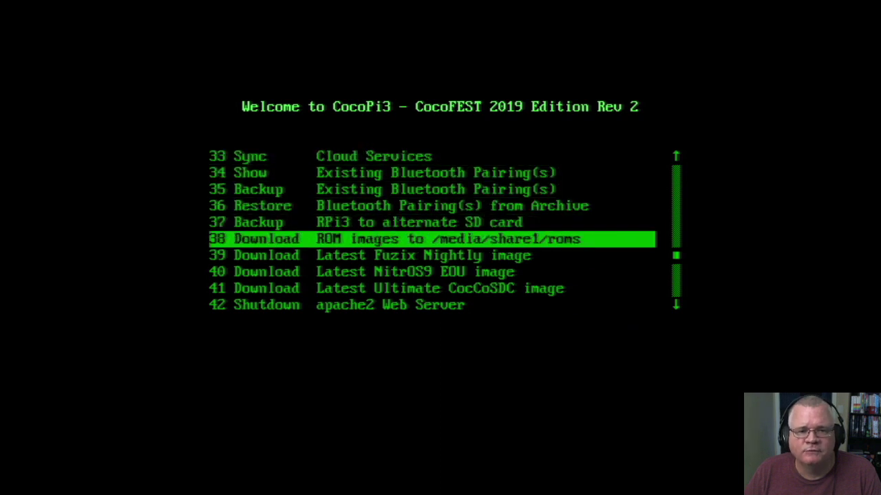
{"action": "key", "text": "Up"}
{"action": "key", "text": "Up"}
{"action": "key", "text": "Up"}
{"action": "key", "text": "Up"}
{"action": "key", "text": "Up"}
{"action": "key", "text": "Up"}
{"action": "key", "text": "Up"}
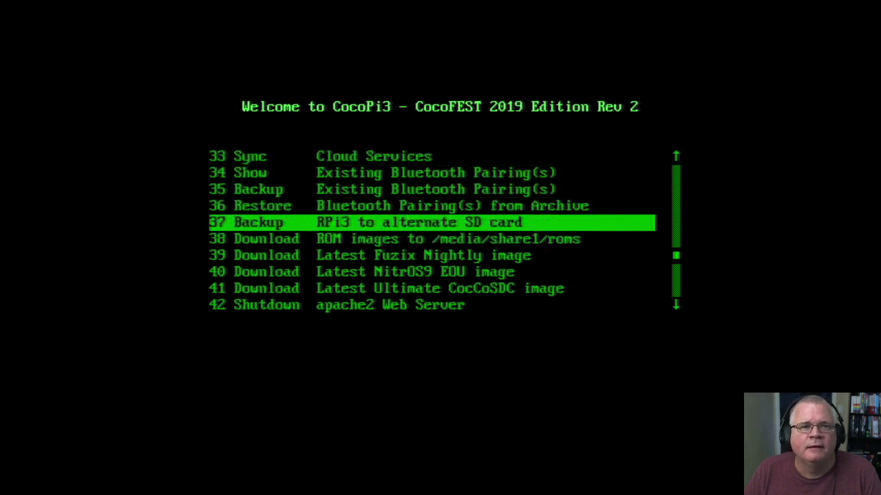
{"action": "key", "text": "Up"}
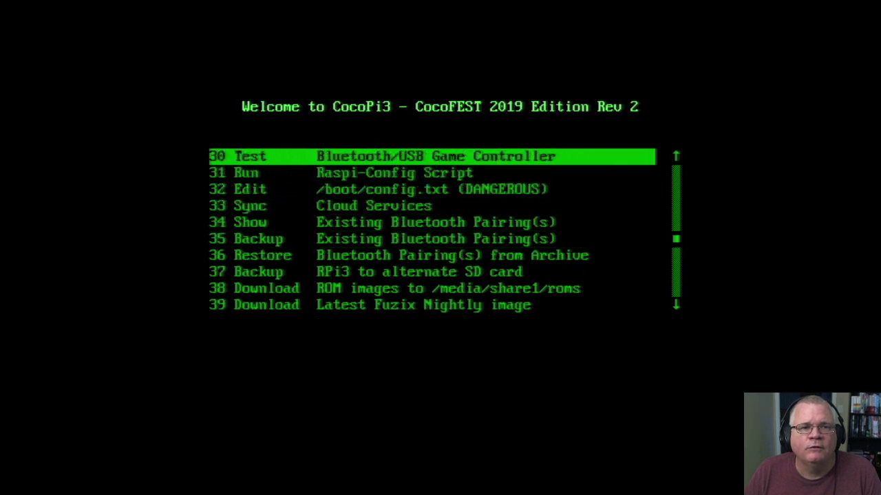
- Find and run the utility that clears all saved mount files, then return to the utilities list
{"action": "key", "text": "Up"}
{"action": "key", "text": "Up"}
{"action": "key", "text": "Up"}
{"action": "key", "text": "Up"}
{"action": "key", "text": "Up"}
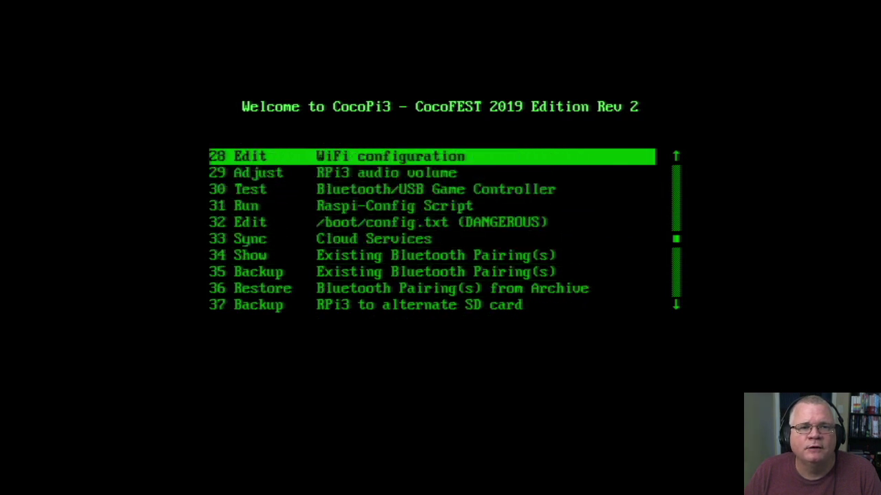
{"action": "key", "text": "Up"}
{"action": "key", "text": "Up"}
{"action": "key", "text": "Up"}
{"action": "key", "text": "Up"}
{"action": "key", "text": "Up"}
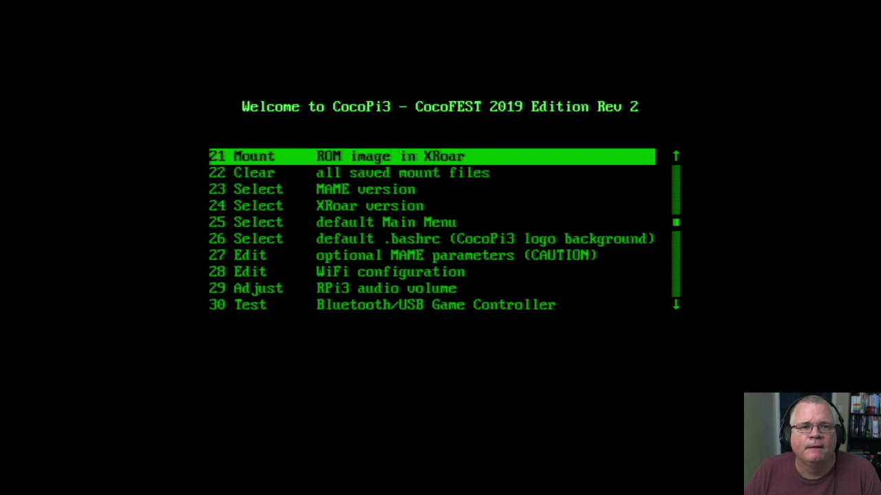
{"action": "key", "text": "Down"}
{"action": "key", "text": "Down"}
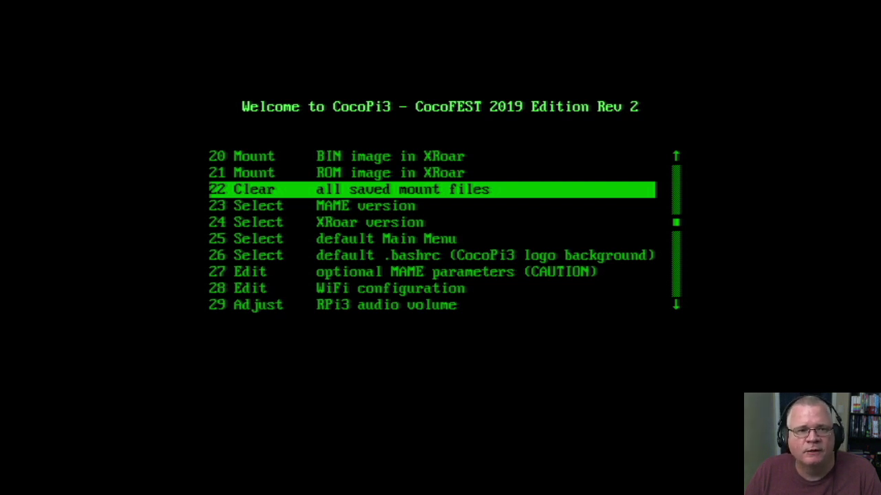
{"action": "key", "text": "Return"}
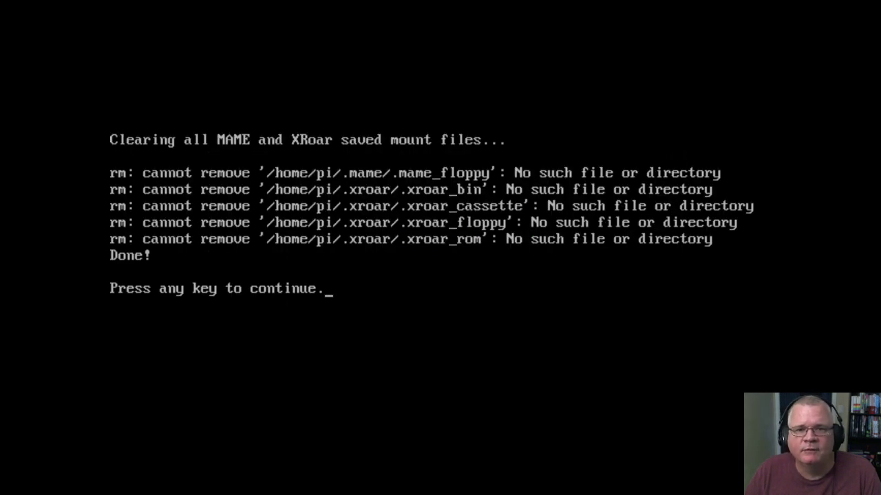
{"action": "key", "text": "Return"}
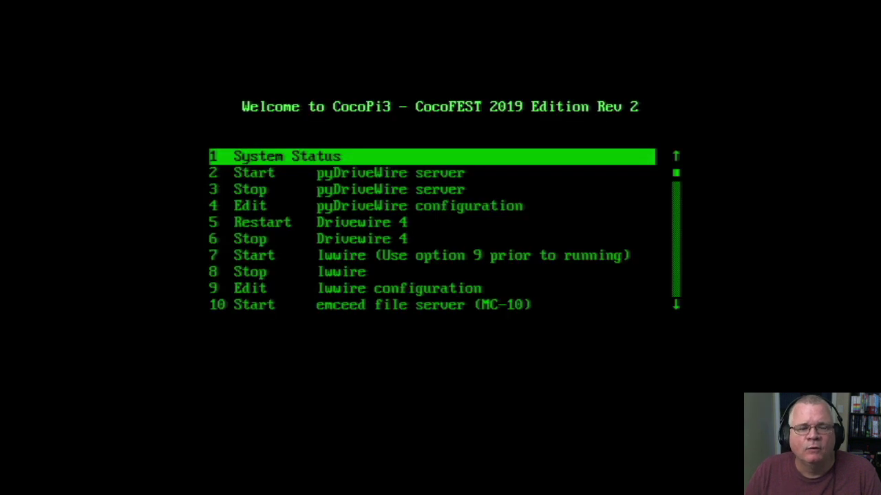
- Find the utility for editing the optional MAME parameters and open its parameters file in the editor
{"action": "key", "text": "Down"}
{"action": "key", "text": "Down"}
{"action": "key", "text": "Down"}
{"action": "key", "text": "Down"}
{"action": "key", "text": "Down"}
{"action": "key", "text": "Down"}
{"action": "key", "text": "Down"}
{"action": "key", "text": "Down"}
{"action": "key", "text": "Down"}
{"action": "key", "text": "Down"}
{"action": "key", "text": "Down"}
{"action": "key", "text": "Down"}
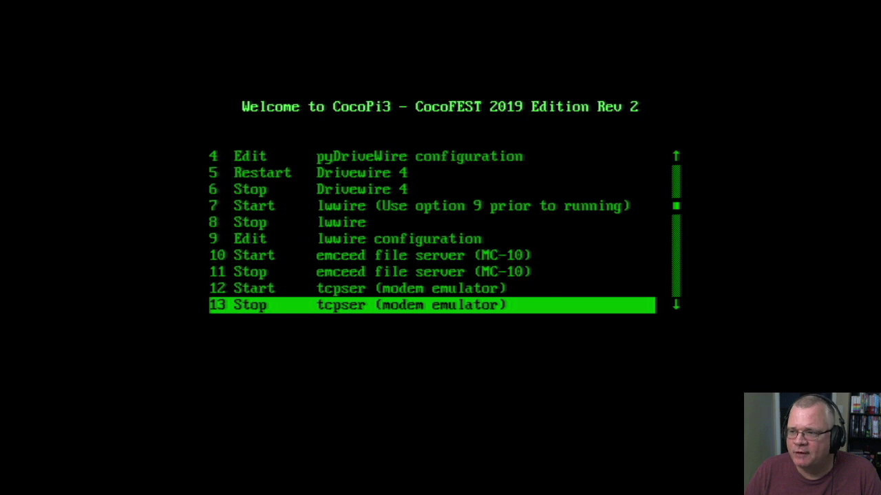
{"action": "key", "text": "Down"}
{"action": "key", "text": "Down"}
{"action": "key", "text": "Down"}
{"action": "key", "text": "Down"}
{"action": "key", "text": "Down"}
{"action": "key", "text": "Down"}
{"action": "key", "text": "Down"}
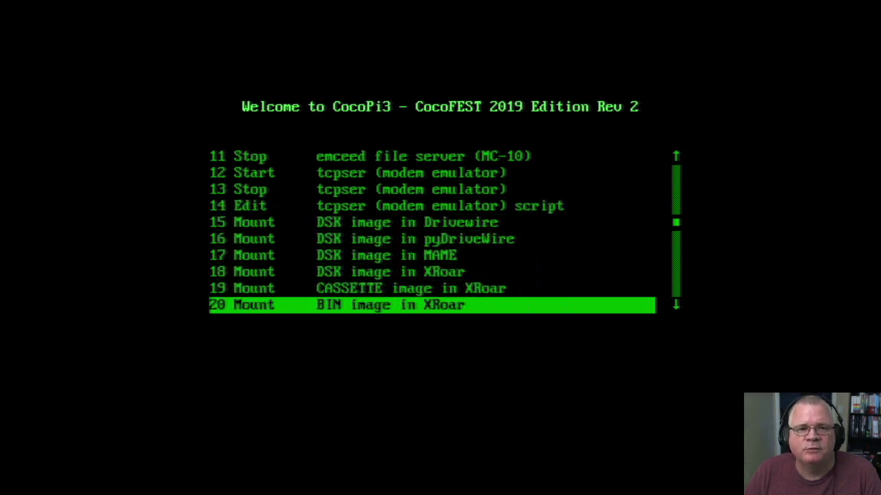
{"action": "key", "text": "Down"}
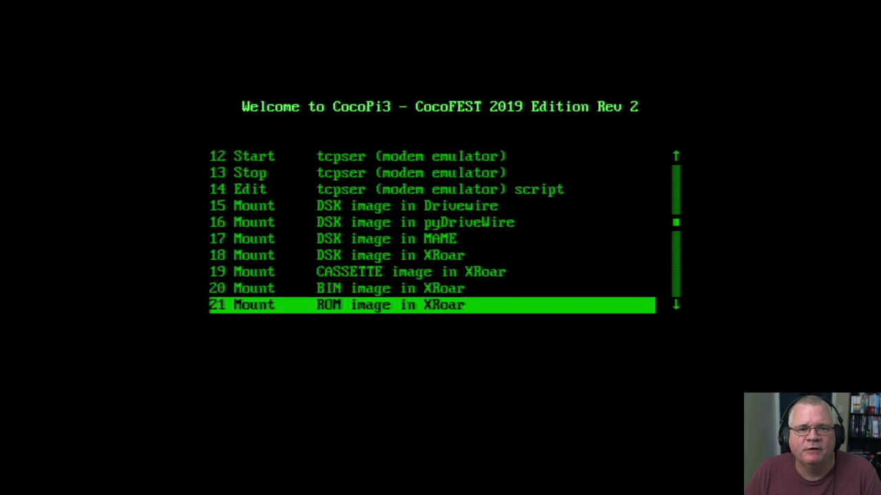
{"action": "key", "text": "Down"}
{"action": "key", "text": "Down"}
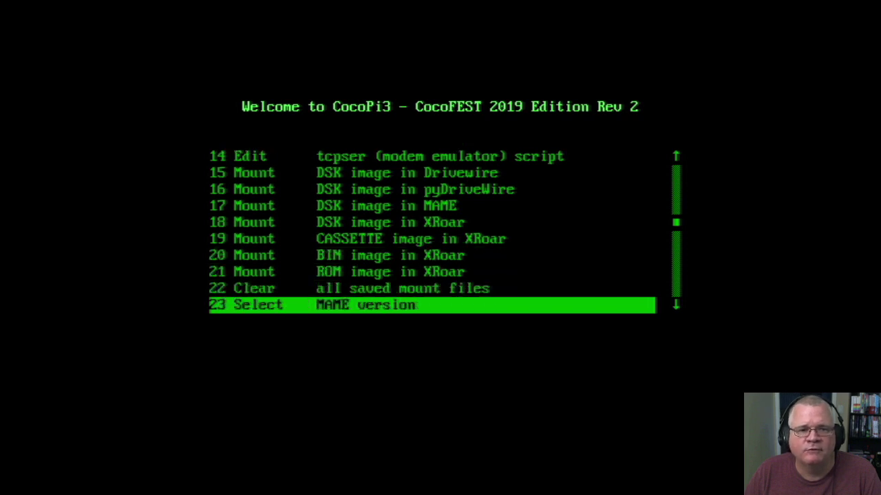
{"action": "key", "text": "Down"}
{"action": "key", "text": "Down"}
{"action": "key", "text": "Down"}
{"action": "key", "text": "Down"}
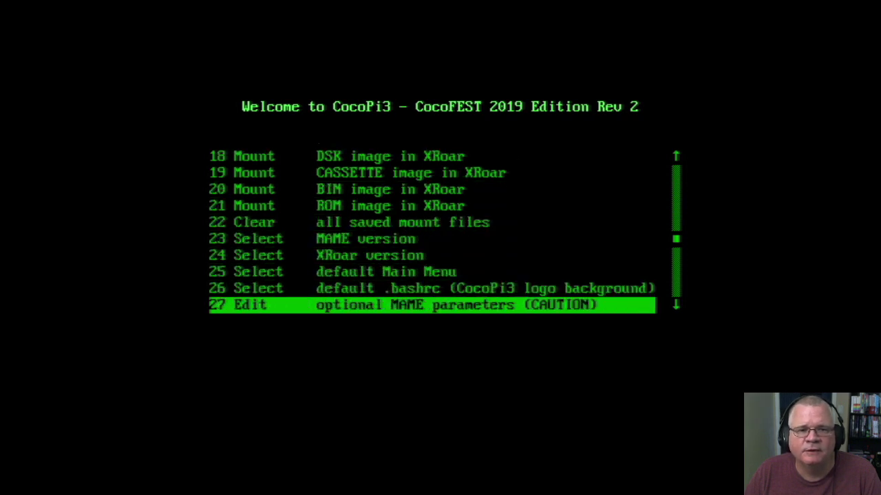
{"action": "key", "text": "Down"}
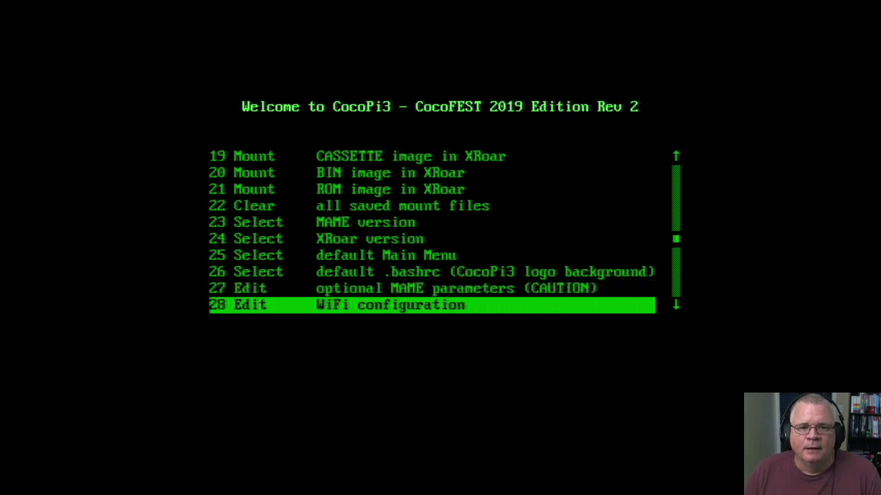
{"action": "key", "text": "Up"}
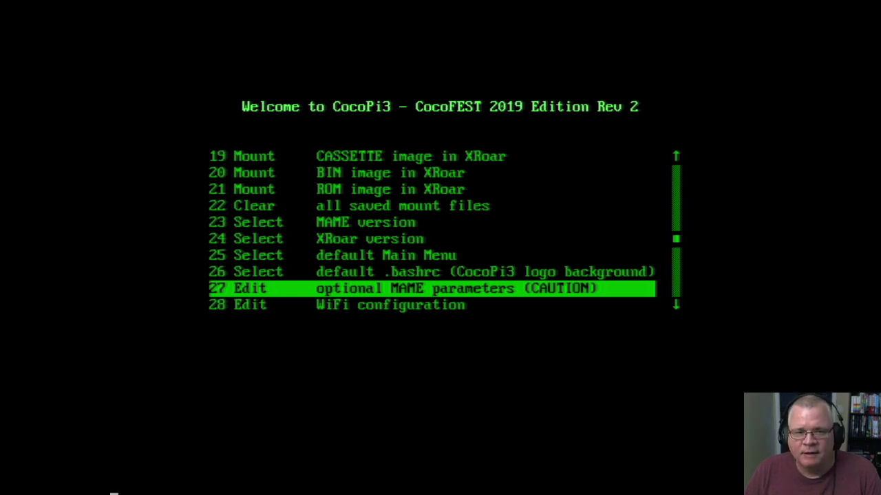
{"action": "key", "text": "Return"}
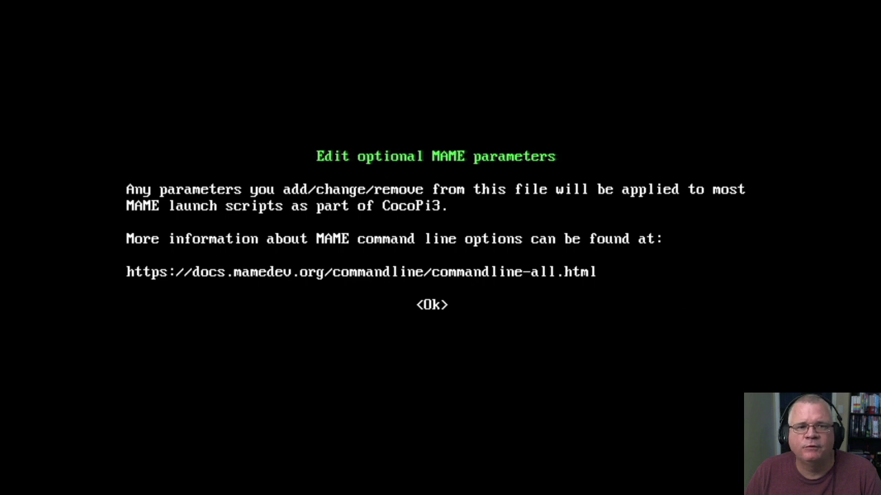
{"action": "key", "text": "Return"}
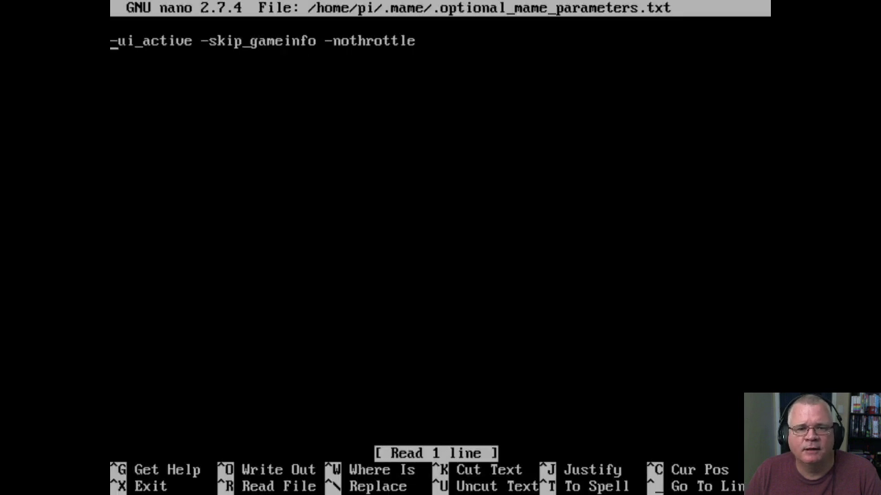
- Delete the -nothrottle option from the end of the optional MAME parameters line, save the file and exit the editor
{"action": "key", "text": "Right"}
{"action": "key", "text": "Right"}
{"action": "key", "text": "Right"}
{"action": "key", "text": "Right"}
{"action": "key", "text": "Right"}
{"action": "key", "text": "Right"}
{"action": "key", "text": "Right"}
{"action": "key", "text": "Right"}
{"action": "key", "text": "Right"}
{"action": "key", "text": "Right"}
{"action": "key", "text": "Right"}
{"action": "key", "text": "Right"}
{"action": "key", "text": "Right"}
{"action": "key", "text": "Right"}
{"action": "key", "text": "Right"}
{"action": "key", "text": "Right"}
{"action": "key", "text": "Right"}
{"action": "key", "text": "Right"}
{"action": "key", "text": "Right"}
{"action": "key", "text": "Right"}
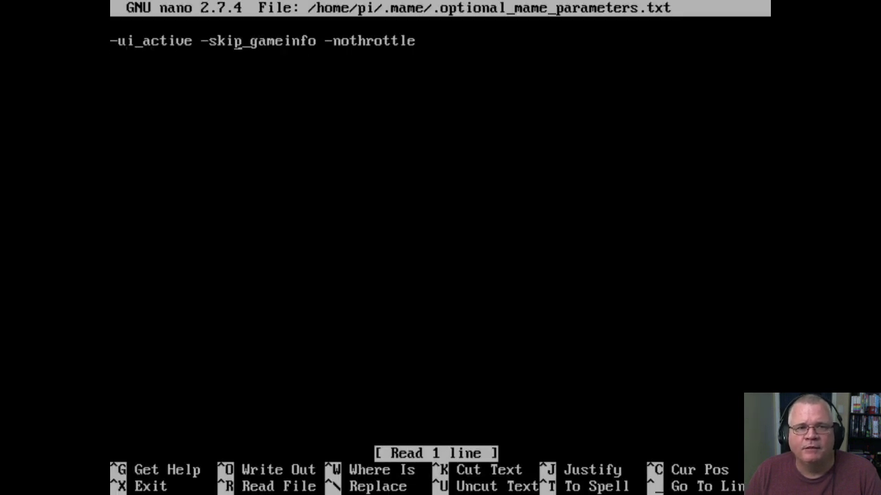
{"action": "key", "text": "Right"}
{"action": "key", "text": "Right"}
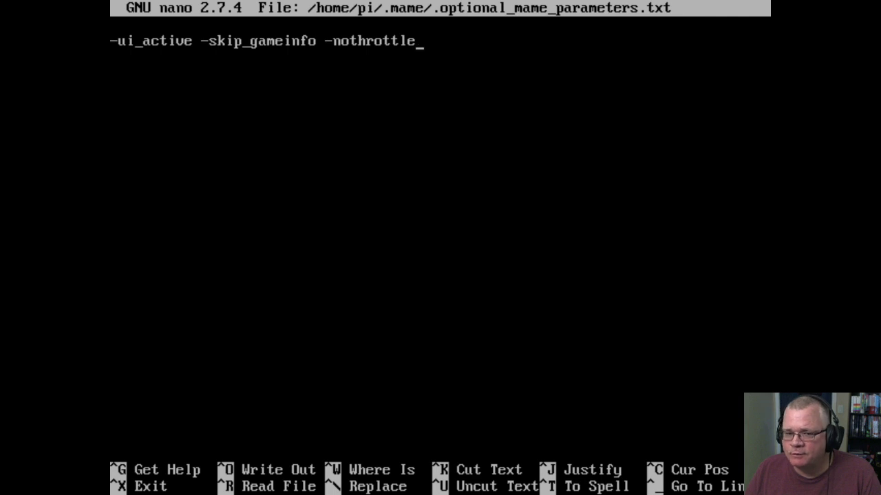
{"action": "key", "text": "BackSpace"}
{"action": "key", "text": "BackSpace"}
{"action": "key", "text": "BackSpace"}
{"action": "key", "text": "BackSpace"}
{"action": "key", "text": "BackSpace"}
{"action": "key", "text": "BackSpace"}
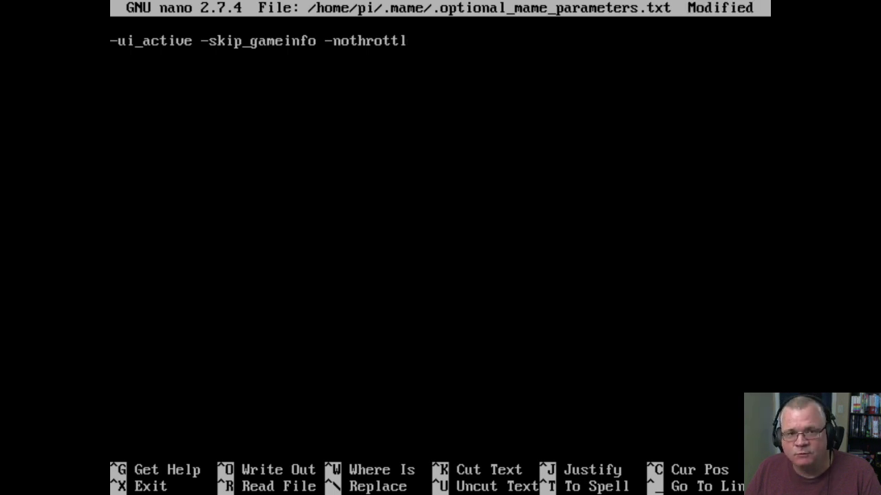
{"action": "key", "text": "BackSpace"}
{"action": "key", "text": "BackSpace"}
{"action": "key", "text": "BackSpace"}
{"action": "key", "text": "BackSpace"}
{"action": "key", "text": "BackSpace"}
{"action": "key", "text": "BackSpace"}
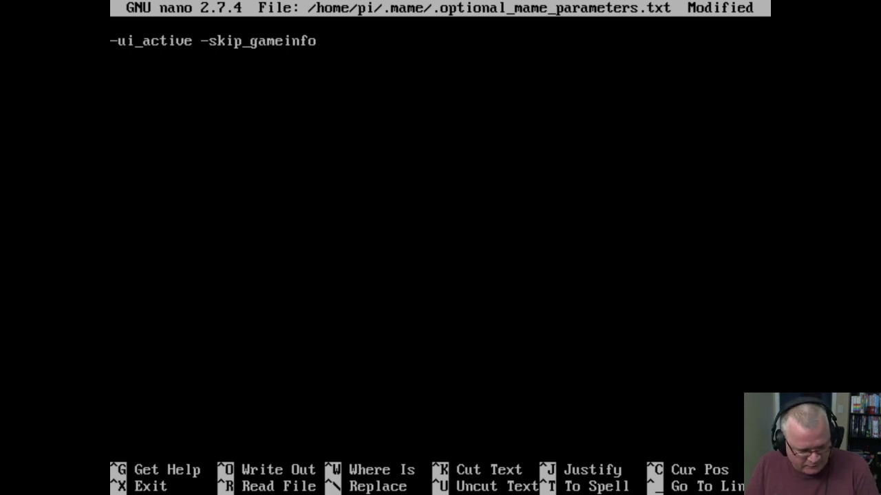
{"action": "key", "text": "ctrl+x"}
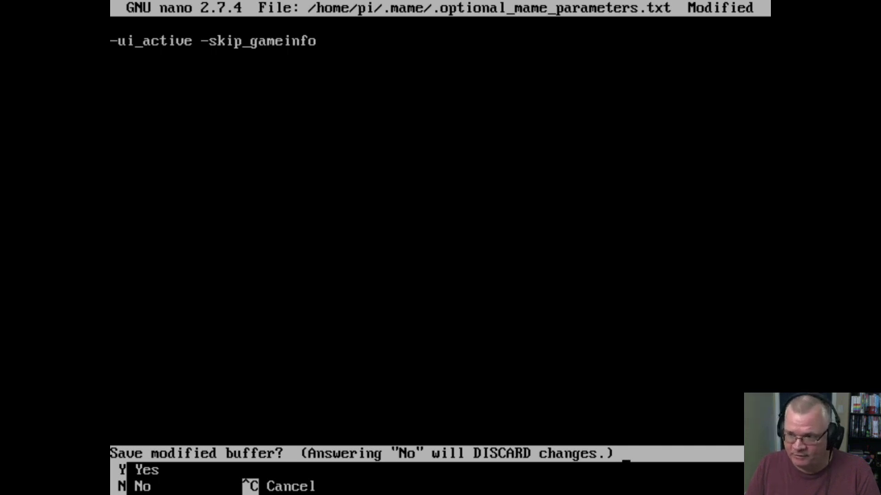
{"action": "key", "text": "y"}
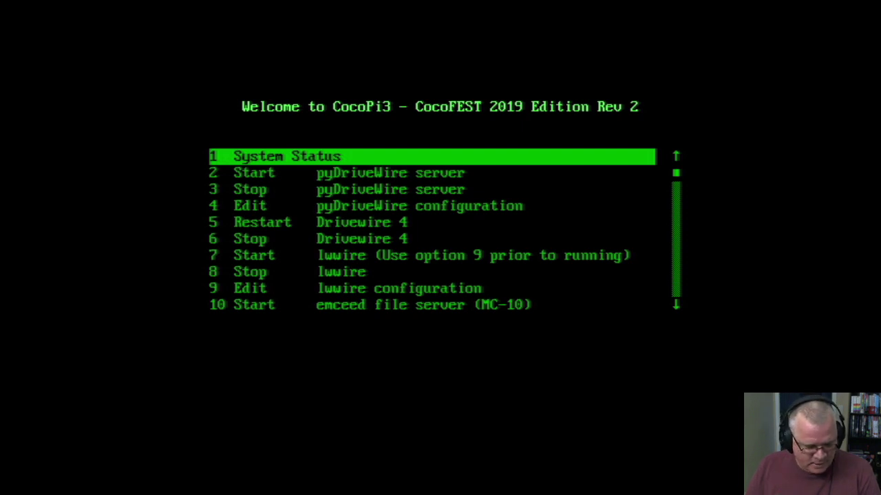
- Leave the utilities list through its Return to Main Menu entry
{"action": "key", "text": "Page_Down"}
{"action": "key", "text": "Page_Down"}
{"action": "key", "text": "Page_Down"}
{"action": "key", "text": "Page_Down"}
{"action": "key", "text": "Page_Down"}
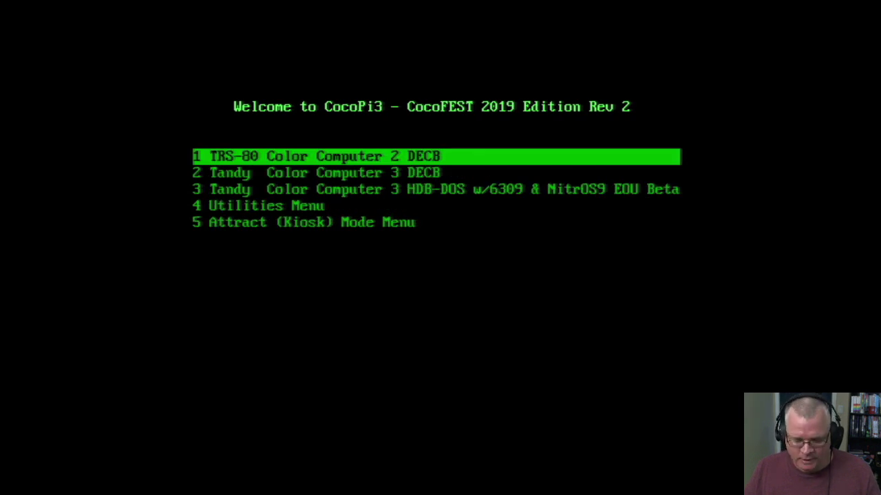
- Boot the TRS-80 Color Computer 2 DECB machine from the main menu, then exit back to the menu
{"action": "key", "text": "Down"}
{"action": "key", "text": "Up"}
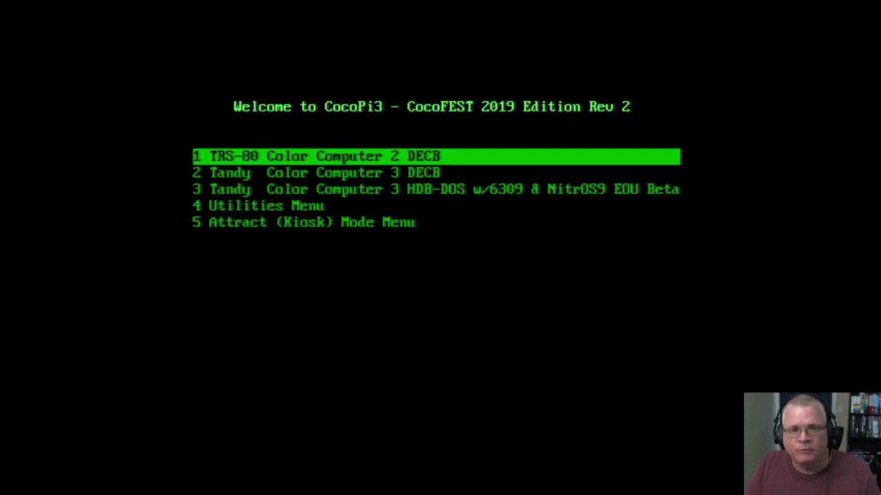
{"action": "key", "text": "Down"}
{"action": "key", "text": "Down"}
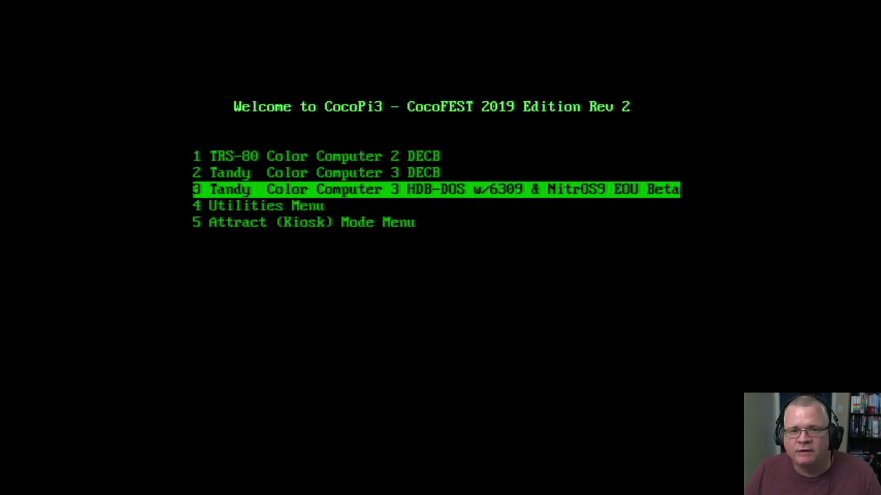
{"action": "key", "text": "Up"}
{"action": "key", "text": "Up"}
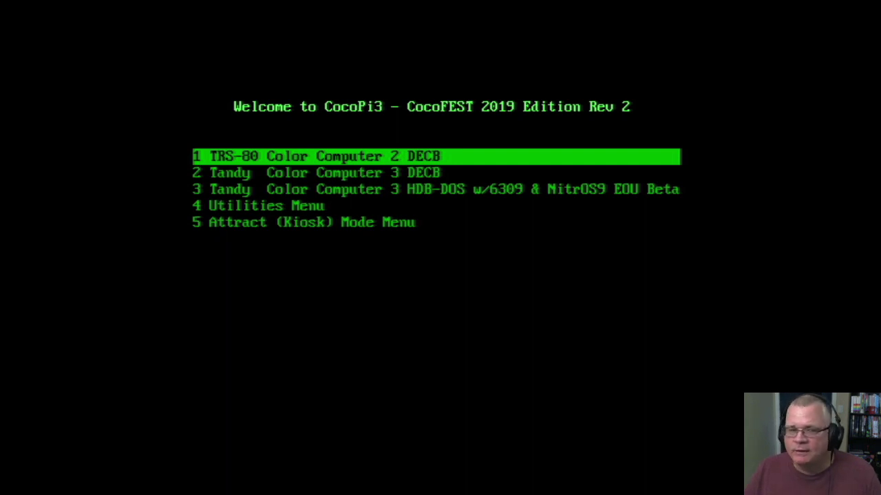
{"action": "key", "text": "Return"}
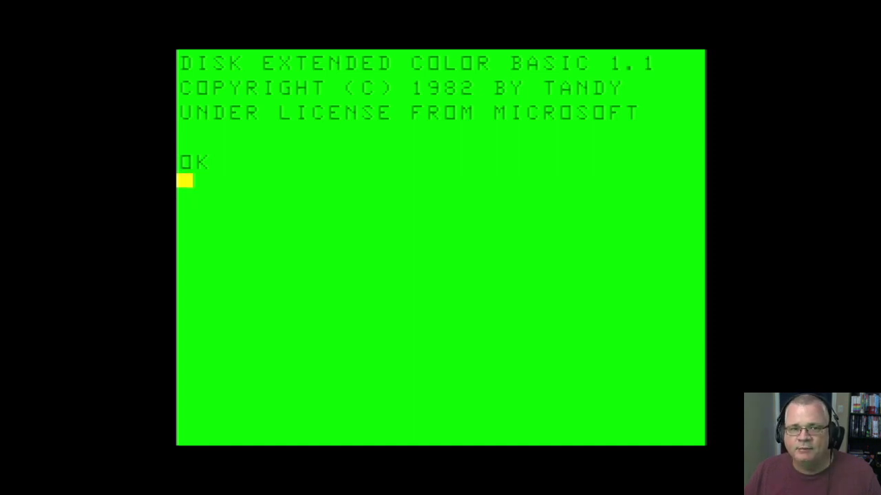
{"action": "key", "text": "Escape"}
{"action": "key", "text": "Return"}
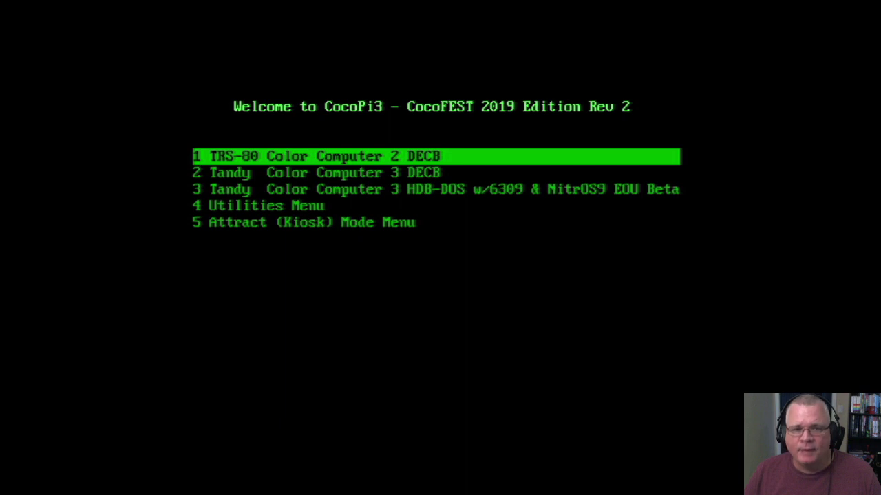
- Boot the Tandy Color Computer 3 DECB machine from the main menu, then exit back to the menu
{"action": "key", "text": "Down"}
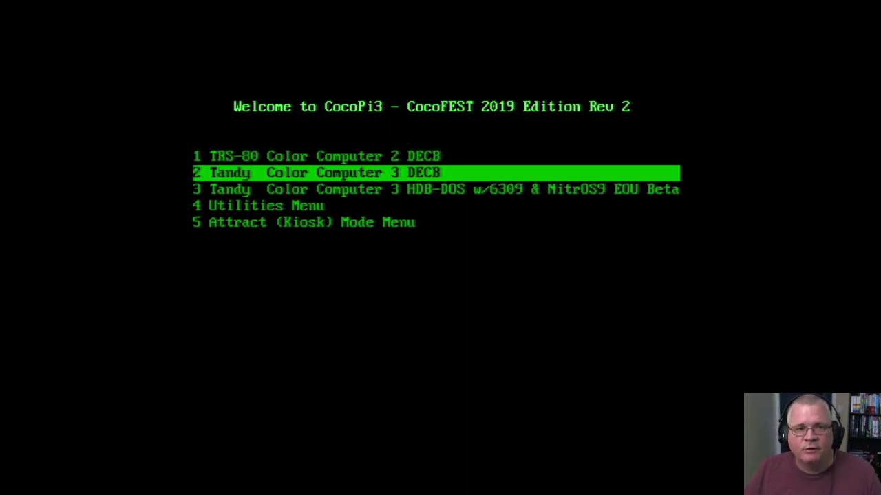
{"action": "key", "text": "Return"}
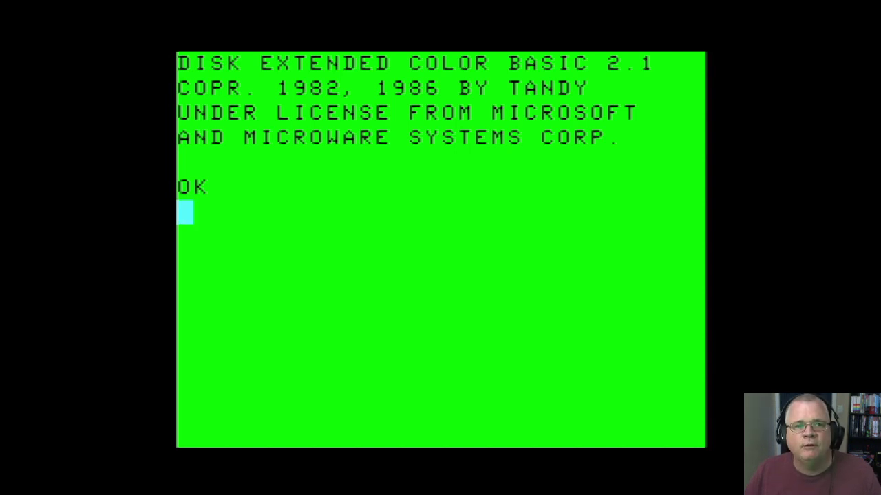
{"action": "key", "text": "Escape"}
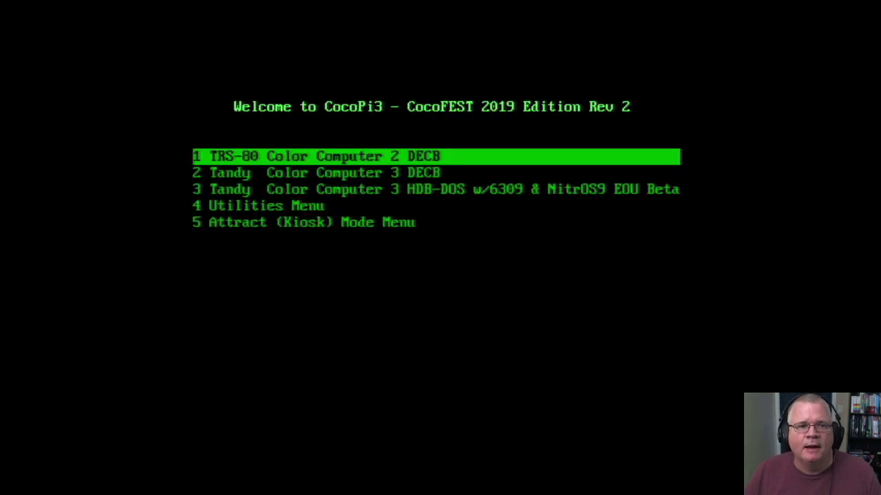
- Look over the Attract (Kiosk) Mode, Utilities Menu and Color Computer 3 HDB-DOS entries in the main menu
{"action": "key", "text": "Down"}
{"action": "key", "text": "Down"}
{"action": "key", "text": "Down"}
{"action": "key", "text": "Down"}
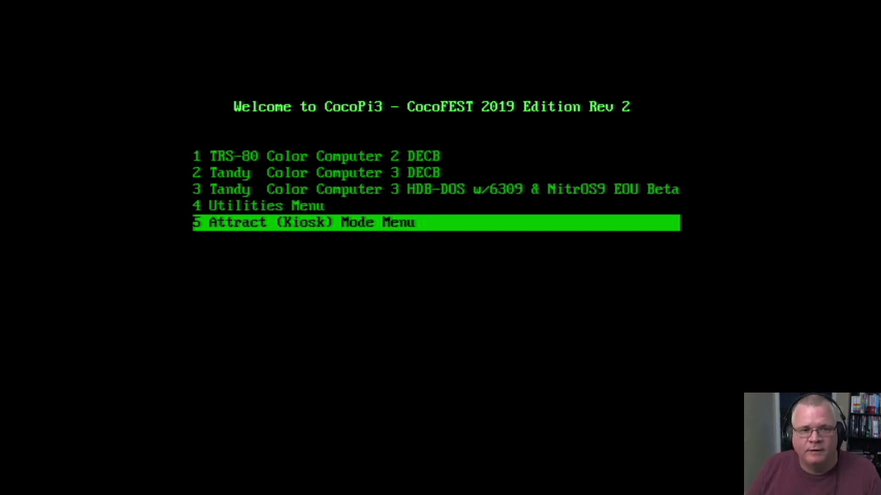
{"action": "key", "text": "Up"}
{"action": "key", "text": "Up"}
{"action": "key", "text": "Down"}
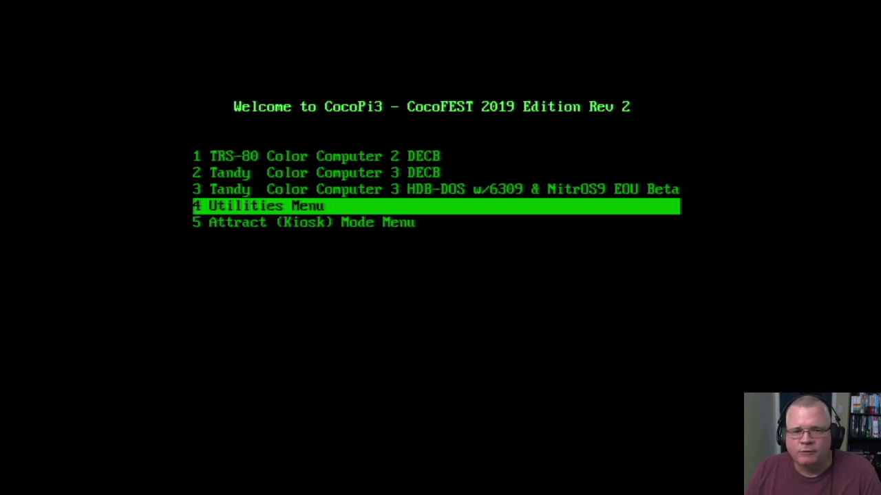
{"action": "key", "text": "Up"}
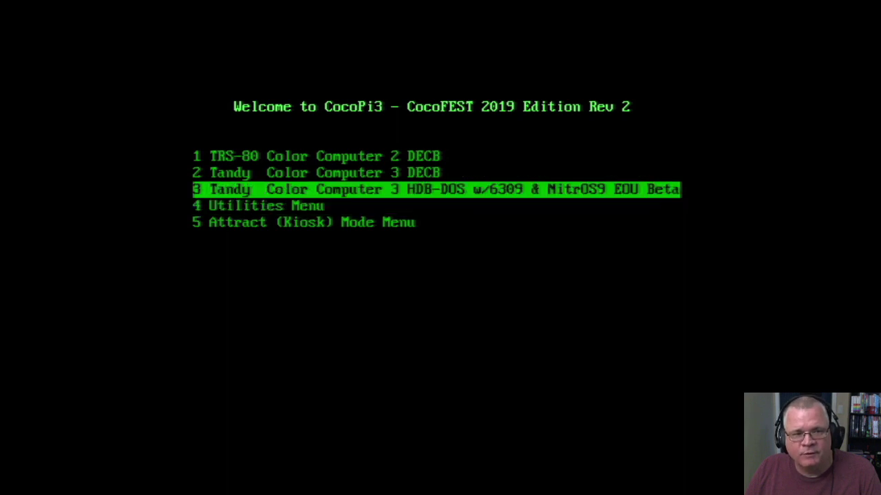
- Open the Utilities Menu and go to the Reboot Raspberry Pi 3 entry near the end of the list
{"action": "key", "text": "Down"}
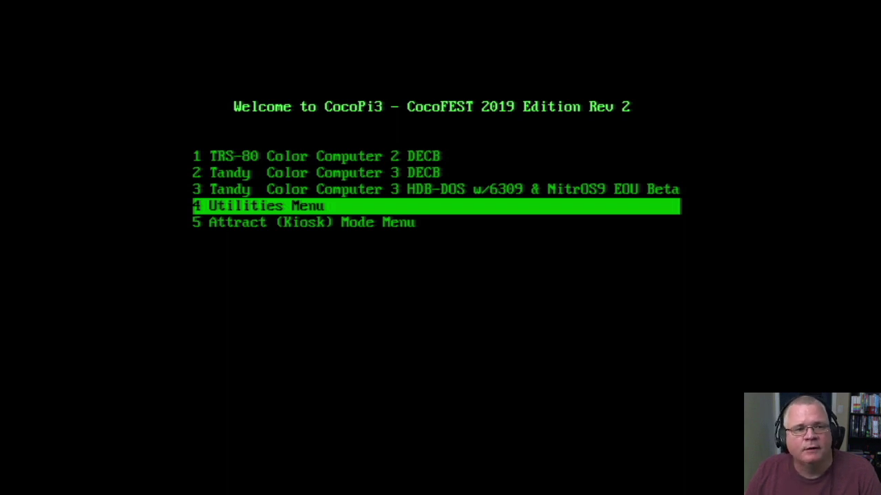
{"action": "key", "text": "Return"}
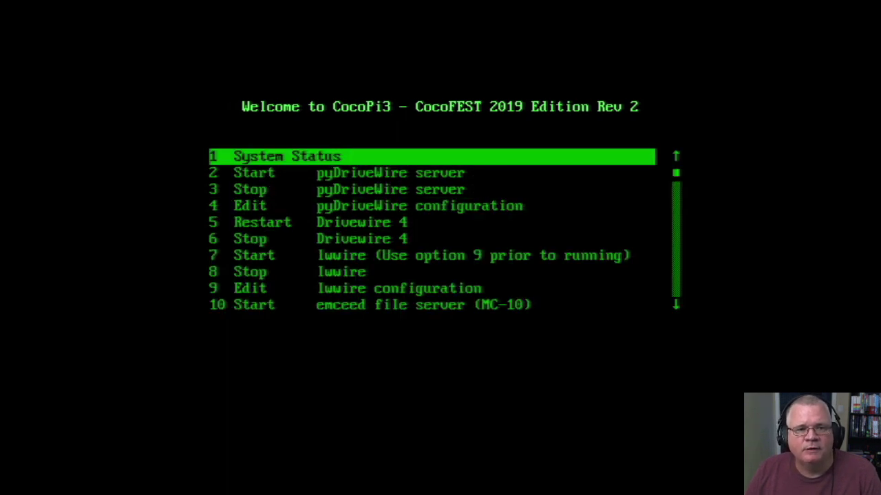
{"action": "key", "text": "Down"}
{"action": "key", "text": "Down"}
{"action": "key", "text": "Down"}
{"action": "key", "text": "Down"}
{"action": "key", "text": "Down"}
{"action": "key", "text": "Down"}
{"action": "key", "text": "Down"}
{"action": "key", "text": "Down"}
{"action": "key", "text": "Down"}
{"action": "key", "text": "Down"}
{"action": "key", "text": "Down"}
{"action": "key", "text": "Down"}
{"action": "key", "text": "Down"}
{"action": "key", "text": "Down"}
{"action": "key", "text": "Down"}
{"action": "key", "text": "Down"}
{"action": "key", "text": "Down"}
{"action": "key", "text": "Down"}
{"action": "key", "text": "Down"}
{"action": "key", "text": "Down"}
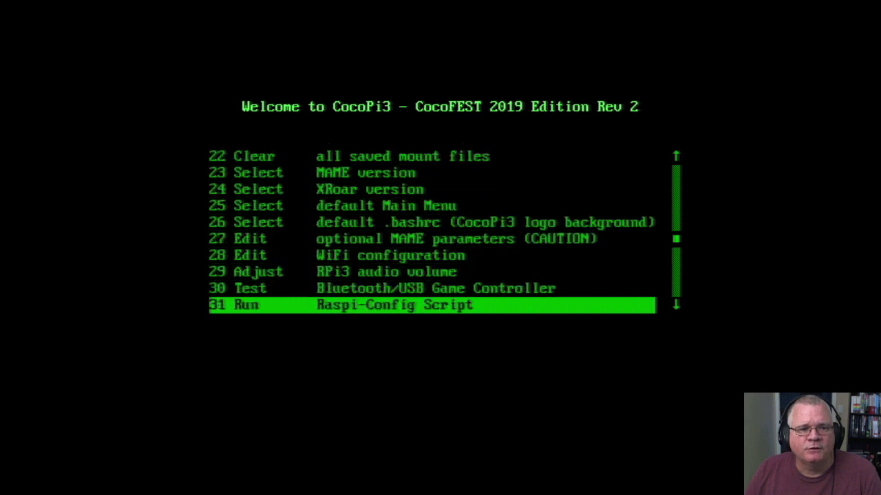
{"action": "key", "text": "Down"}
{"action": "key", "text": "Down"}
{"action": "key", "text": "Down"}
{"action": "key", "text": "Down"}
{"action": "key", "text": "Down"}
{"action": "key", "text": "Down"}
{"action": "key", "text": "Down"}
{"action": "key", "text": "Down"}
{"action": "key", "text": "Down"}
{"action": "key", "text": "Down"}
{"action": "key", "text": "Down"}
{"action": "key", "text": "Down"}
{"action": "key", "text": "Down"}
{"action": "key", "text": "Down"}
{"action": "key", "text": "Up"}
{"action": "key", "text": "Up"}
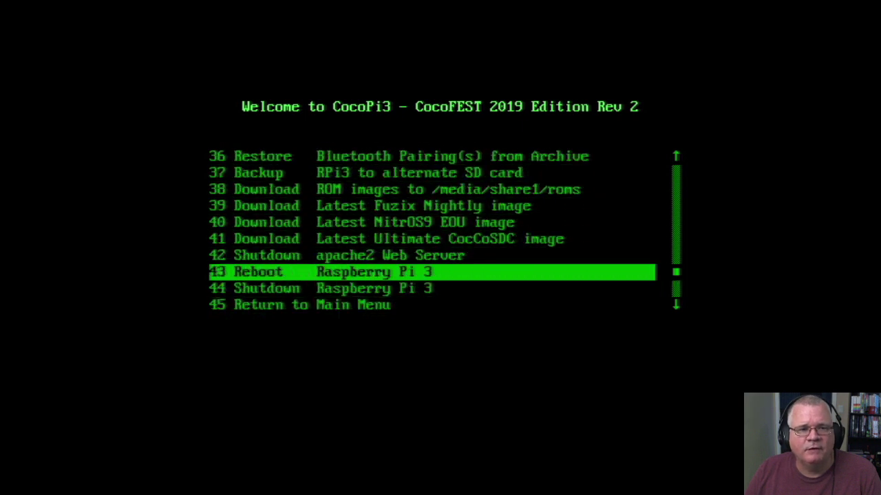
- Look at the Shutdown and Reboot entries for the Raspberry Pi 3, ending on Reboot
{"action": "key", "text": "Down"}
{"action": "key", "text": "Up"}
{"action": "key", "text": "Down"}
{"action": "key", "text": "Up"}
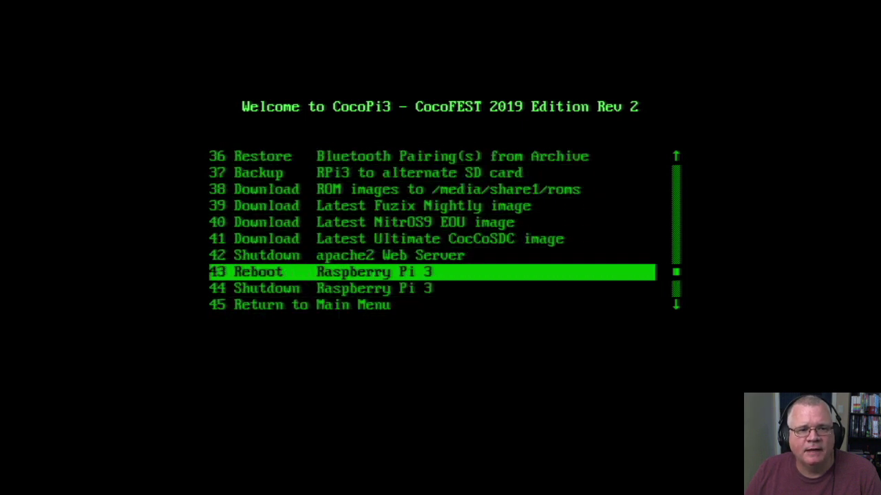
{"action": "key", "text": "Down"}
{"action": "key", "text": "Up"}
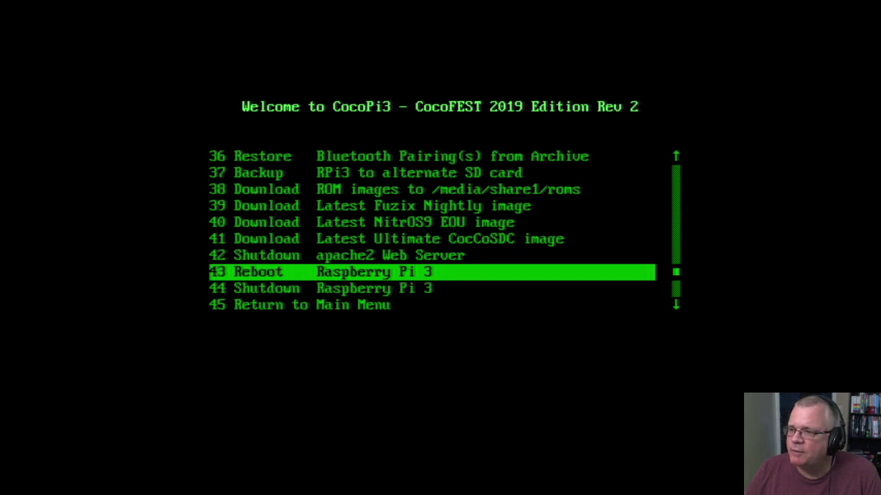
{"action": "key", "text": "Down"}
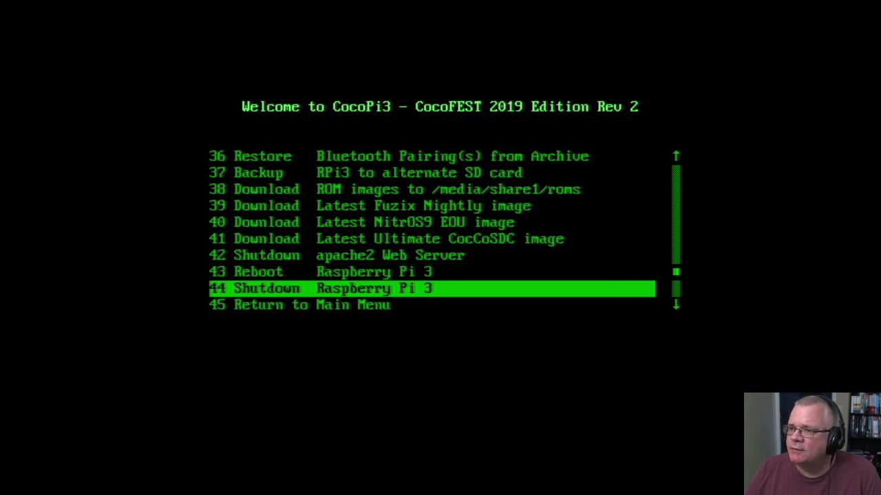
{"action": "key", "text": "Up"}
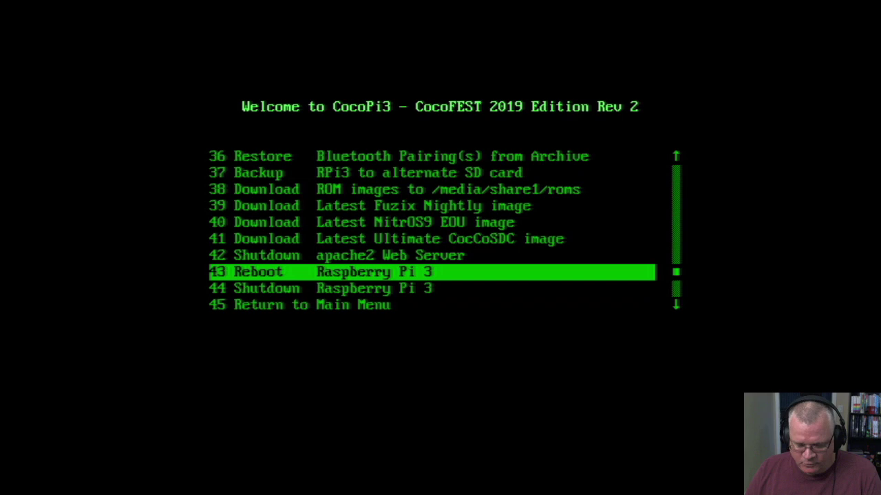
- Reboot the Raspberry Pi 3 from the Utilities Menu
{"action": "key", "text": "Return"}
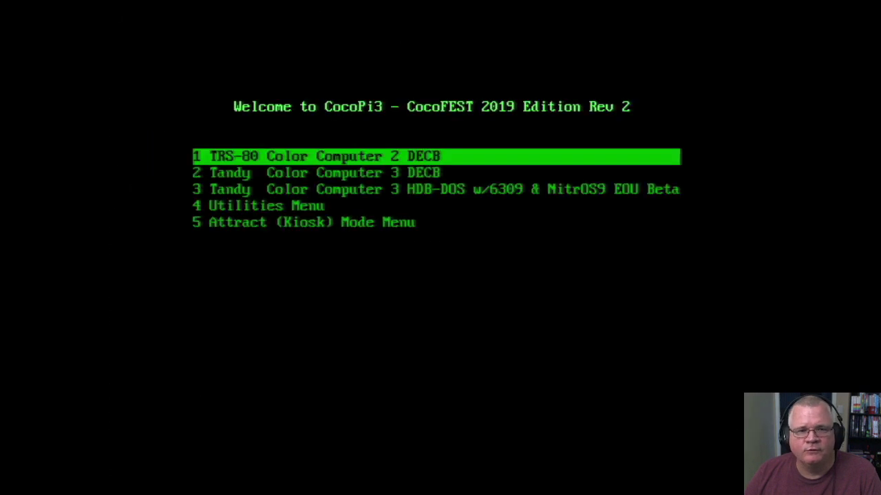
- Boot the TRS-80 Color Computer 2 DECB machine from the main menu, then exit back to the menu
{"action": "key", "text": "Down"}
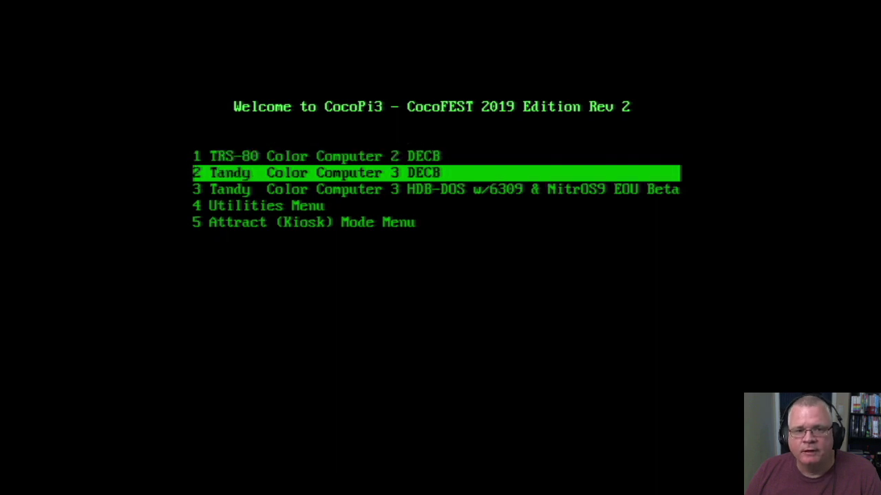
{"action": "key", "text": "Up"}
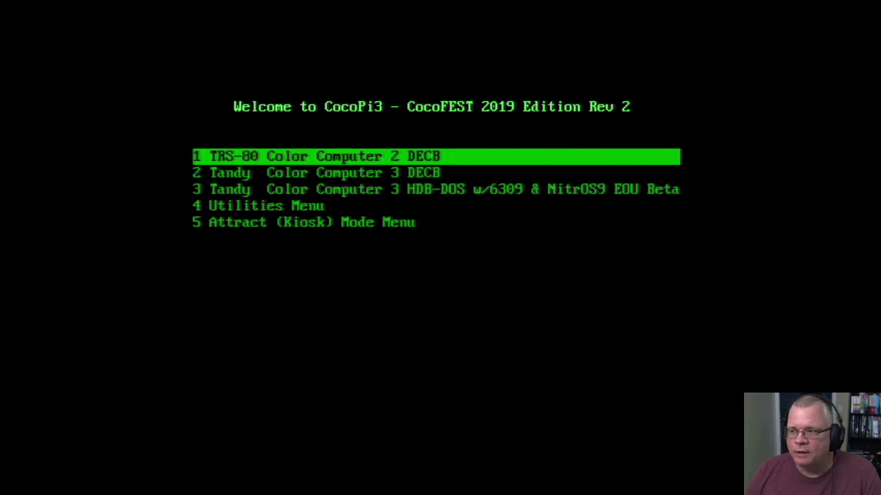
{"action": "key", "text": "Return"}
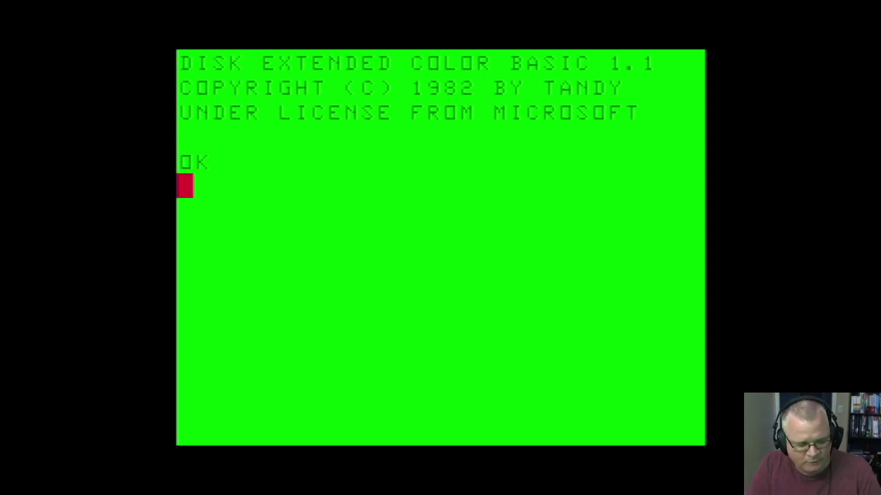
{"action": "key", "text": "Escape"}
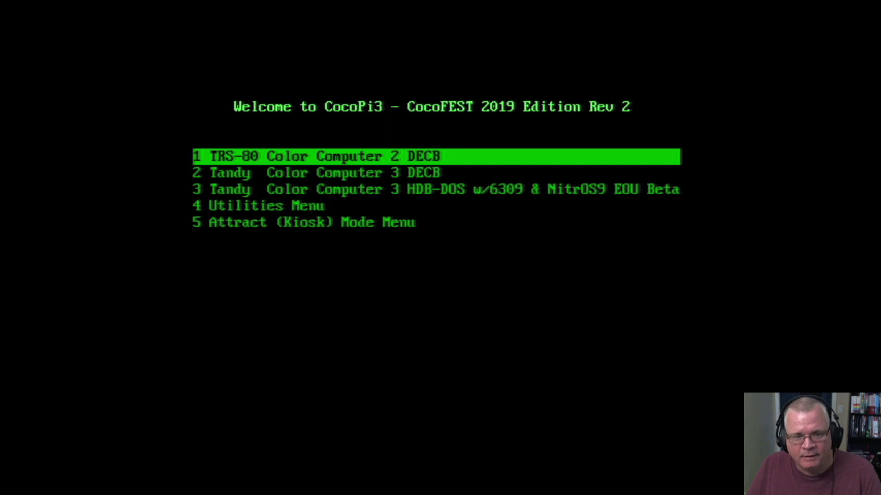
- Boot the Tandy Color Computer 3 DECB machine with 512K RAM, then exit the emulator and return to the main menu
{"action": "key", "text": "Down"}
{"action": "key", "text": "Return"}
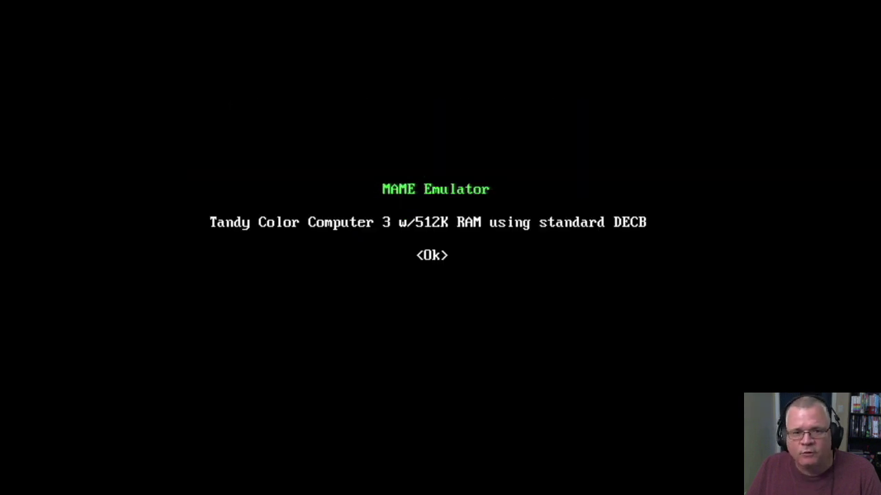
{"action": "key", "text": "Return"}
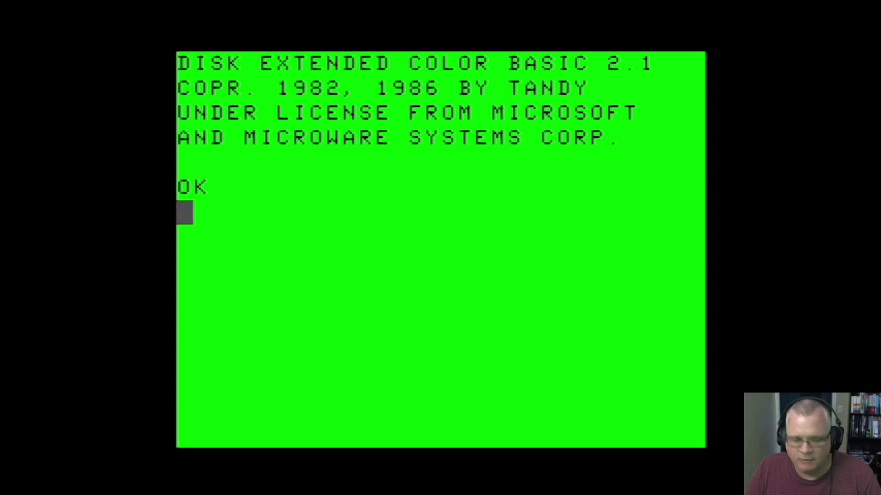
{"action": "key", "text": "Escape"}
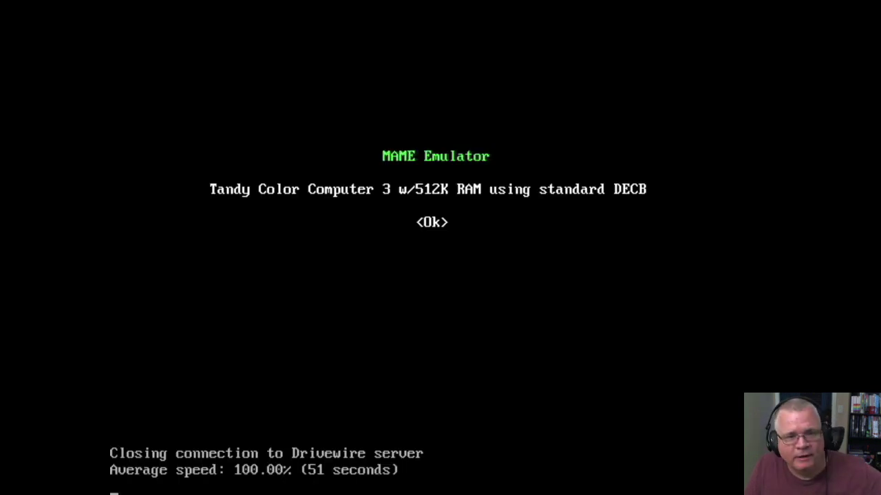
{"action": "key", "text": "Return"}
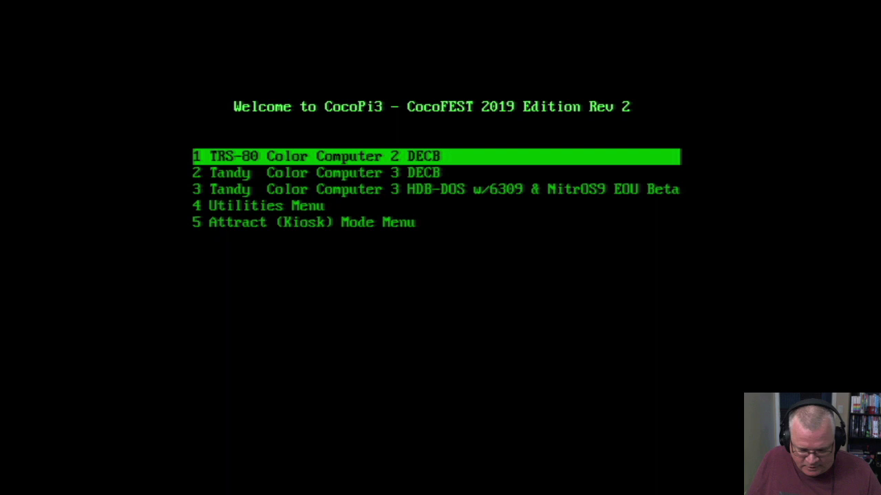
- Start the TRS-80 Color Computer 2 DECB machine and open MAME's File Manager
{"action": "key", "text": "Return"}
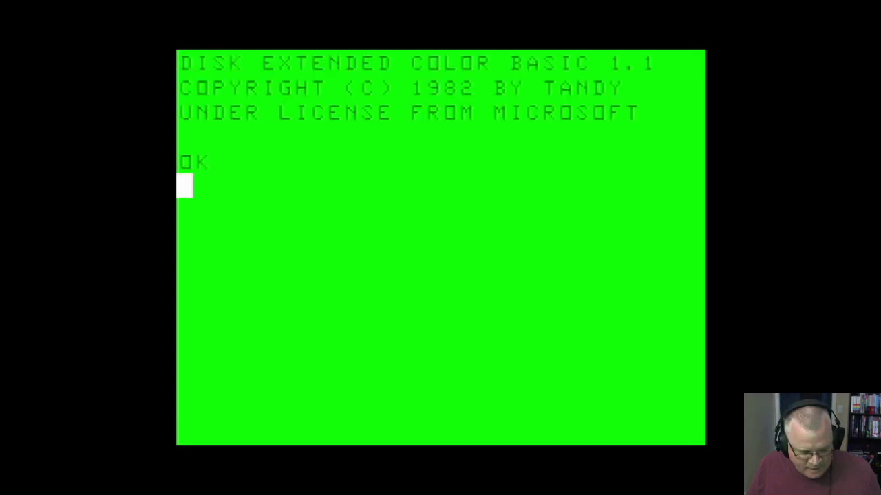
{"action": "key", "text": "Tab"}
{"action": "key", "text": "Down"}
{"action": "key", "text": "Down"}
{"action": "key", "text": "Down"}
{"action": "key", "text": "Down"}
{"action": "key", "text": "Down"}
{"action": "key", "text": "Down"}
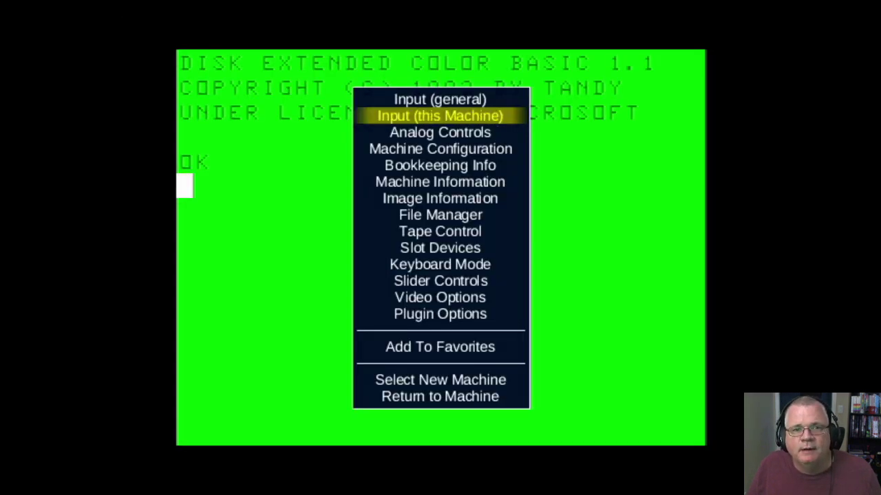
{"action": "key", "text": "Down"}
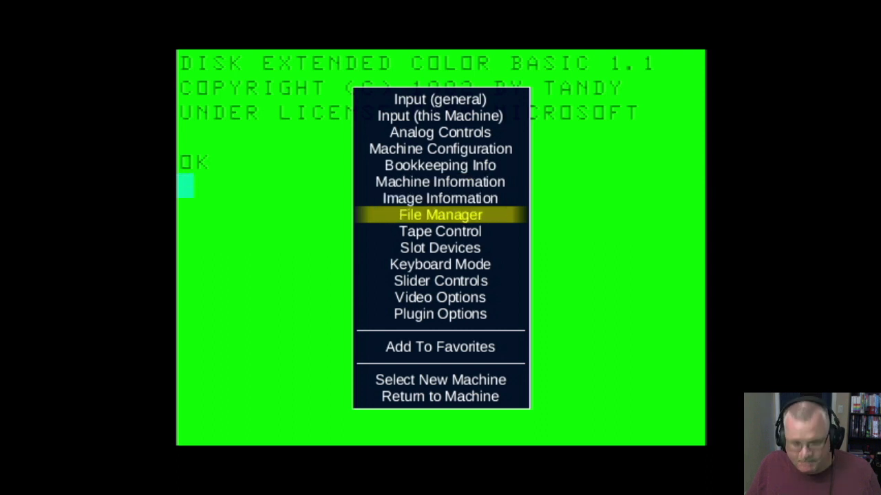
{"action": "key", "text": "Return"}
{"action": "key", "text": "Down"}
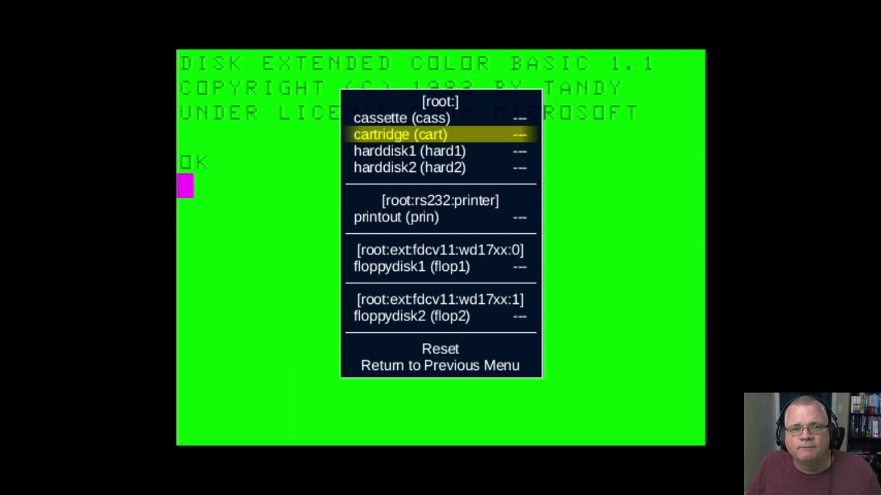
- Look over the cassette, cartridge, hard disk, printout and floppy disk devices in the File Manager, ending on the cartridge
{"action": "key", "text": "Down"}
{"action": "key", "text": "Down"}
{"action": "key", "text": "Down"}
{"action": "key", "text": "Down"}
{"action": "key", "text": "Down"}
{"action": "key", "text": "Down"}
{"action": "key", "text": "Up"}
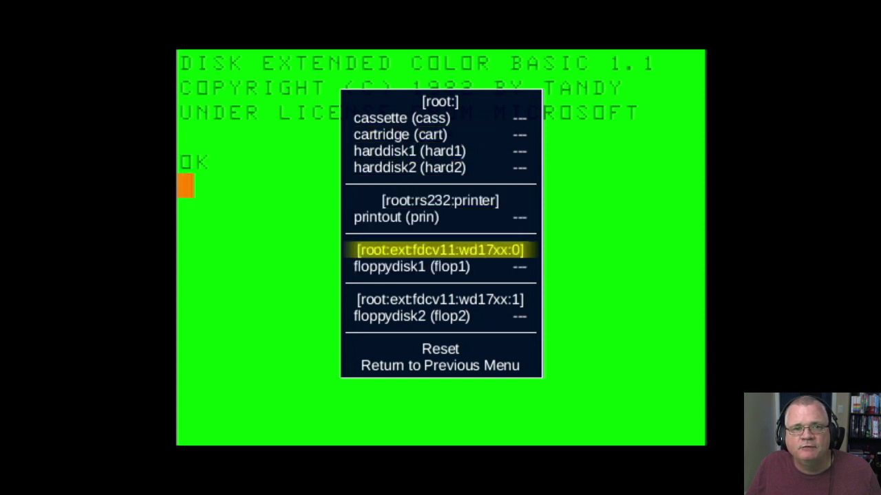
{"action": "key", "text": "Up"}
{"action": "key", "text": "Up"}
{"action": "key", "text": "Up"}
{"action": "key", "text": "Up"}
{"action": "key", "text": "Up"}
{"action": "key", "text": "Down"}
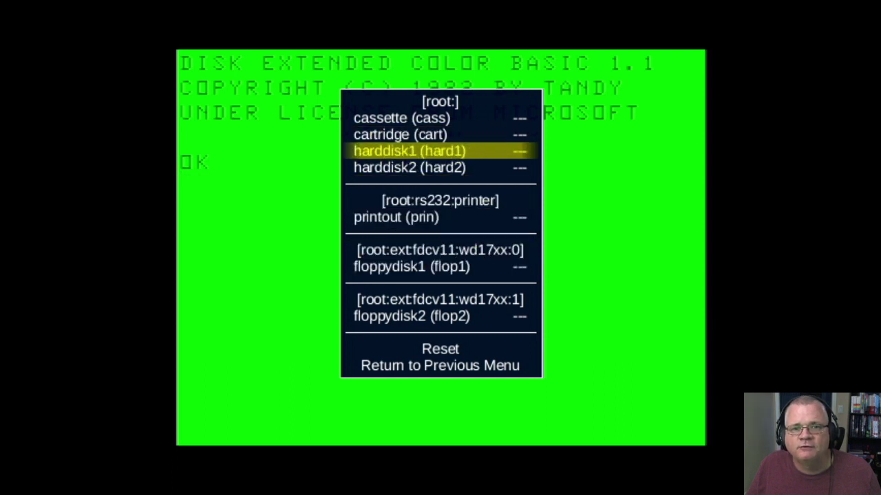
{"action": "key", "text": "Up"}
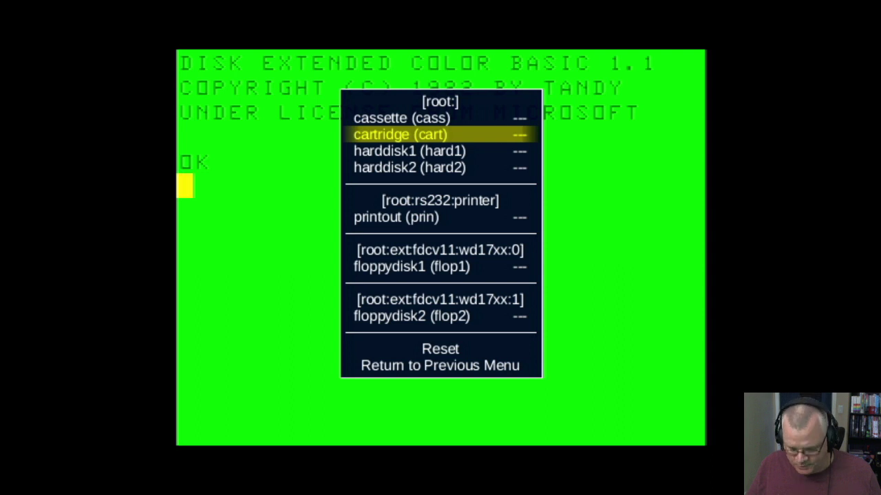
- Open the Tandy Radio Shack Color Computer cartridges software list for the cartridge slot
{"action": "key", "text": "Return"}
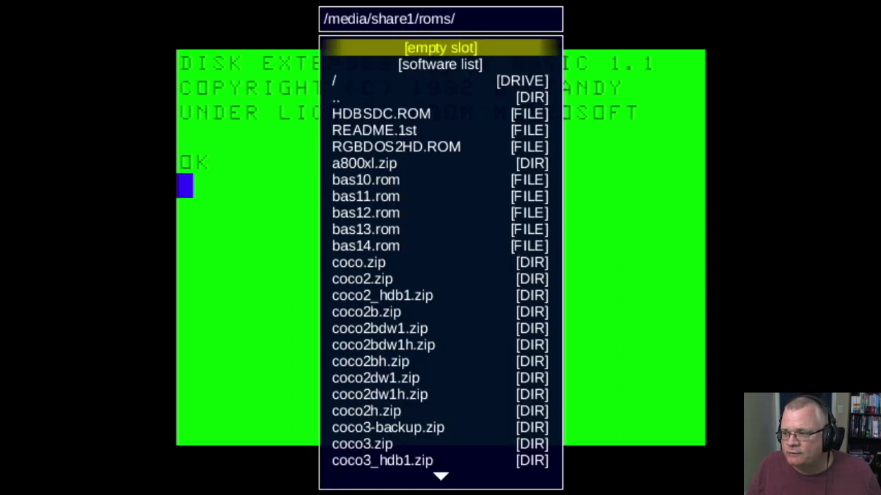
{"action": "key", "text": "Down"}
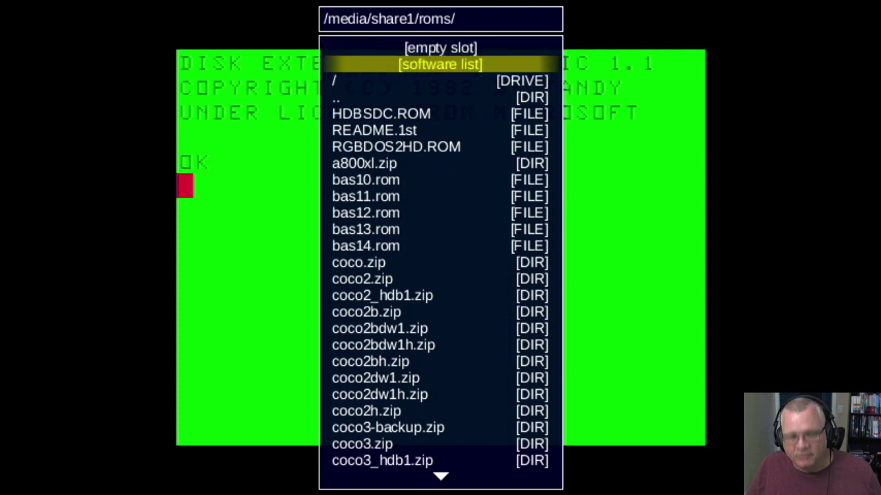
{"action": "key", "text": "Return"}
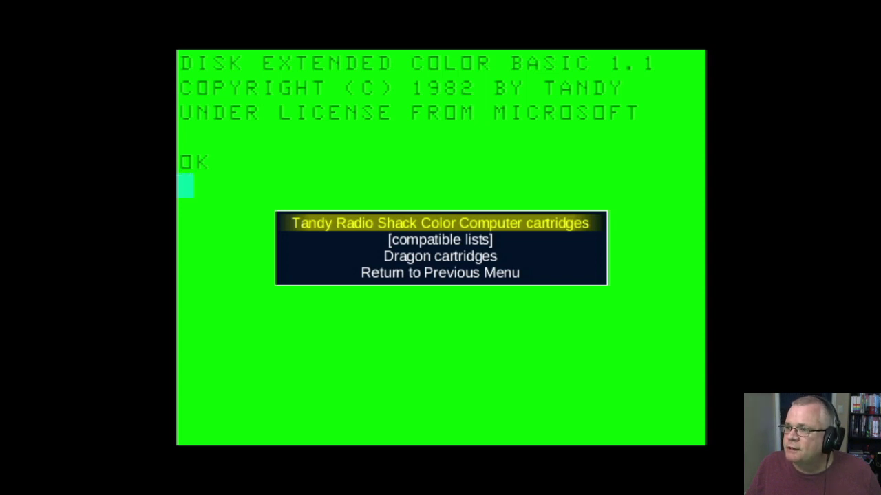
{"action": "key", "text": "Return"}
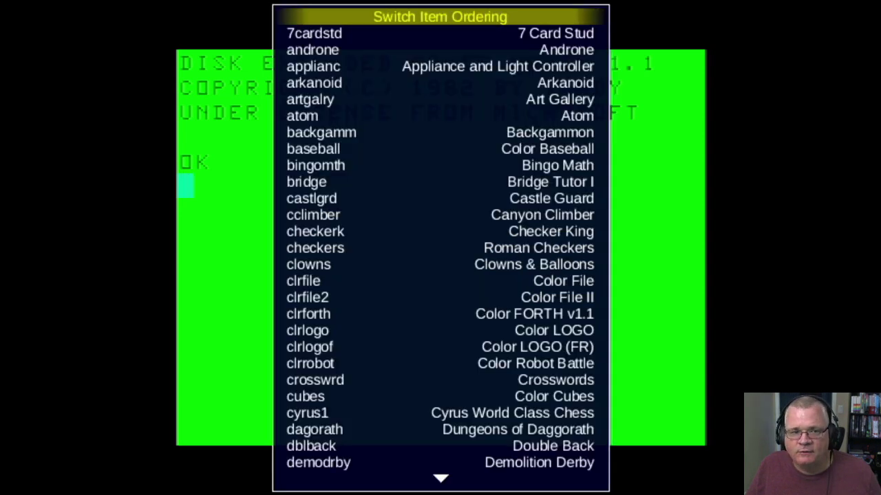
- Browse the cartridge titles in the software list between 7 Card Stud and Demolition Derby
{"action": "key", "text": "Down"}
{"action": "key", "text": "Down"}
{"action": "key", "text": "Down"}
{"action": "key", "text": "Down"}
{"action": "key", "text": "Down"}
{"action": "key", "text": "Down"}
{"action": "key", "text": "Down"}
{"action": "key", "text": "Down"}
{"action": "key", "text": "Down"}
{"action": "key", "text": "Down"}
{"action": "key", "text": "Down"}
{"action": "key", "text": "Down"}
{"action": "key", "text": "Down"}
{"action": "key", "text": "Down"}
{"action": "key", "text": "Down"}
{"action": "key", "text": "Down"}
{"action": "key", "text": "Down"}
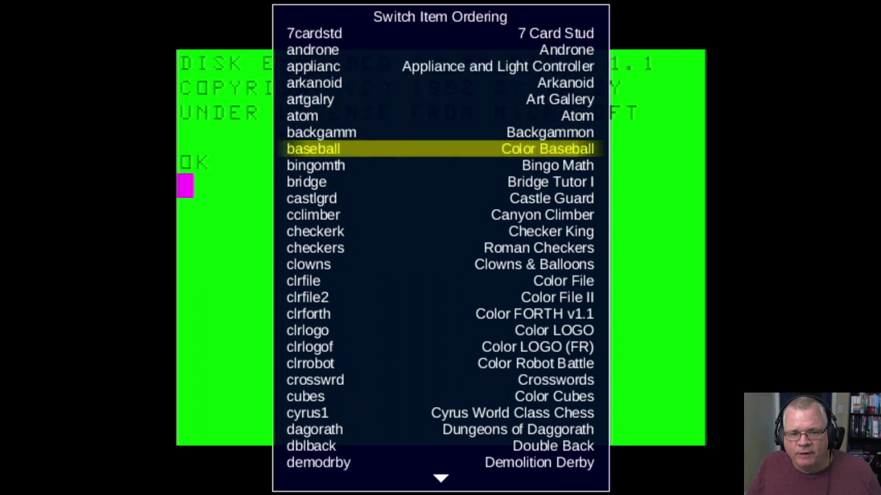
{"action": "key", "text": "Up"}
{"action": "key", "text": "Up"}
{"action": "key", "text": "Up"}
{"action": "key", "text": "Up"}
{"action": "key", "text": "Up"}
{"action": "key", "text": "Up"}
{"action": "key", "text": "Up"}
{"action": "key", "text": "Up"}
{"action": "key", "text": "Up"}
{"action": "key", "text": "Up"}
{"action": "key", "text": "Up"}
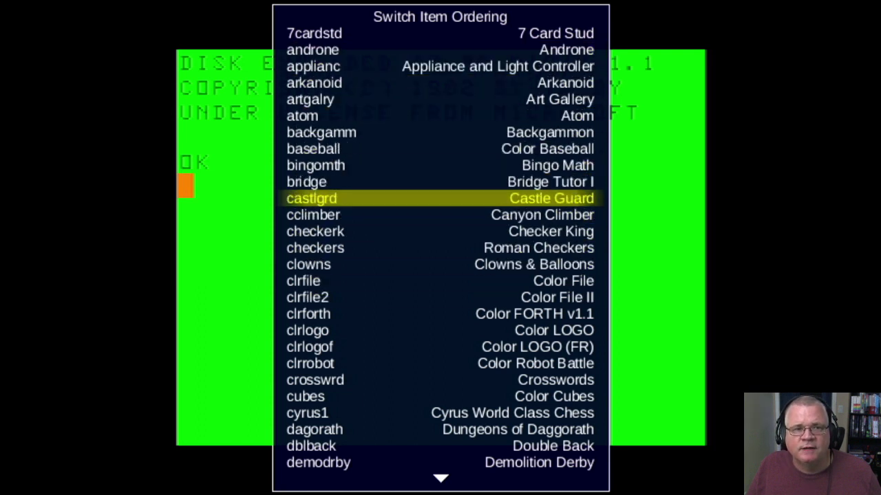
{"action": "key", "text": "Down"}
{"action": "key", "text": "Down"}
{"action": "key", "text": "Down"}
{"action": "key", "text": "Down"}
{"action": "key", "text": "Down"}
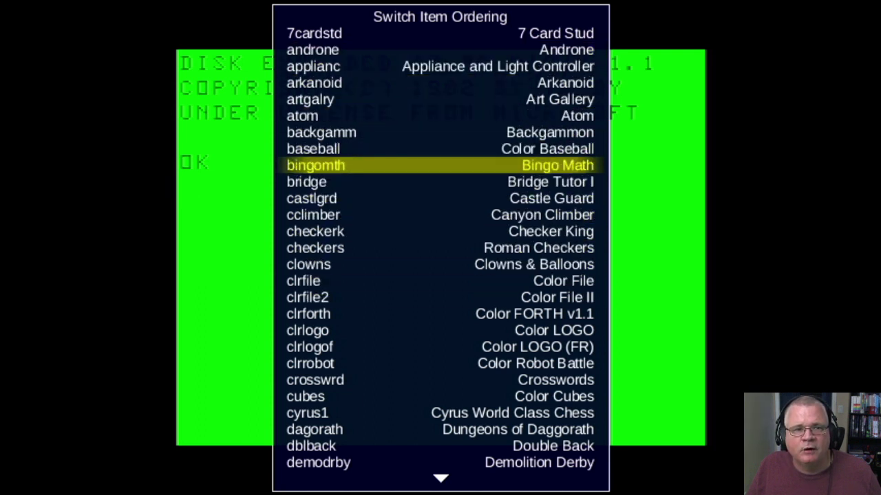
{"action": "key", "text": "Down"}
{"action": "key", "text": "Down"}
{"action": "key", "text": "Down"}
{"action": "key", "text": "Down"}
{"action": "key", "text": "Down"}
{"action": "key", "text": "Down"}
{"action": "key", "text": "Down"}
{"action": "key", "text": "Down"}
{"action": "key", "text": "Down"}
{"action": "key", "text": "Down"}
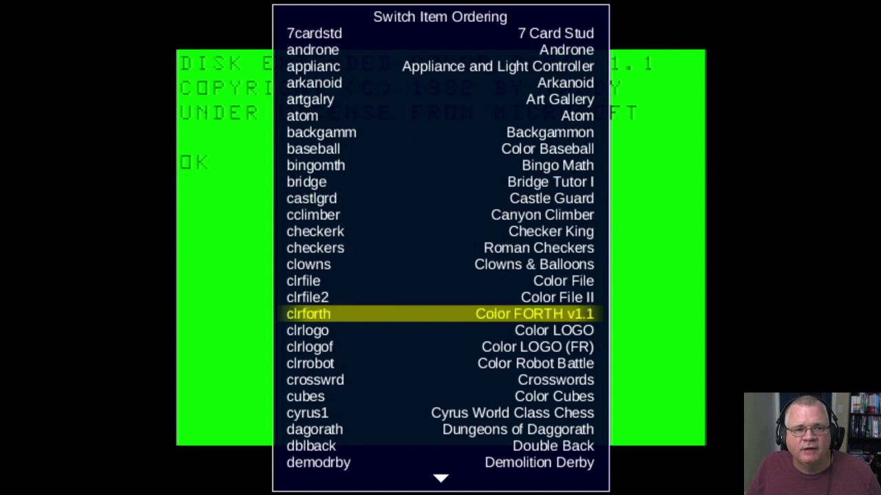
{"action": "key", "text": "Down"}
{"action": "key", "text": "Down"}
{"action": "key", "text": "Down"}
{"action": "key", "text": "Down"}
{"action": "key", "text": "Down"}
{"action": "key", "text": "Down"}
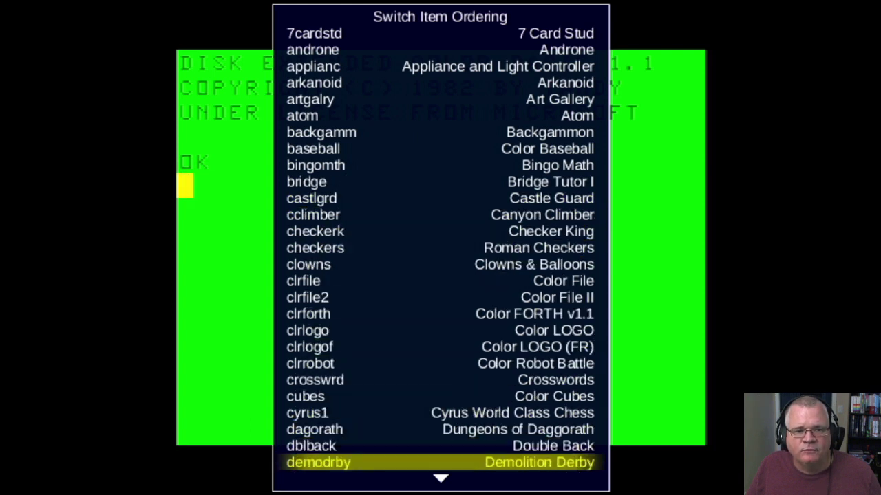
- Load the Dungeons of Daggorath cartridge from the software list
{"action": "key", "text": "Up"}
{"action": "key", "text": "Up"}
{"action": "key", "text": "Return"}
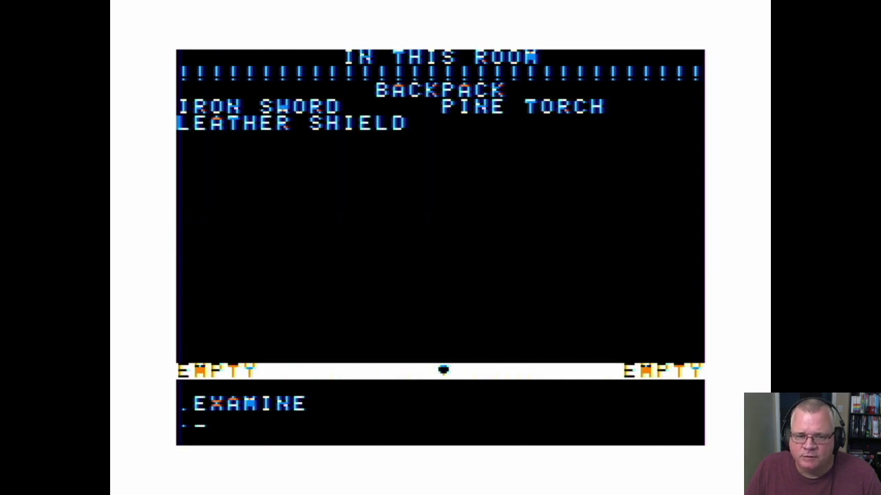
{"action": "key", "text": "p"}
{"action": "key", "text": "r"}
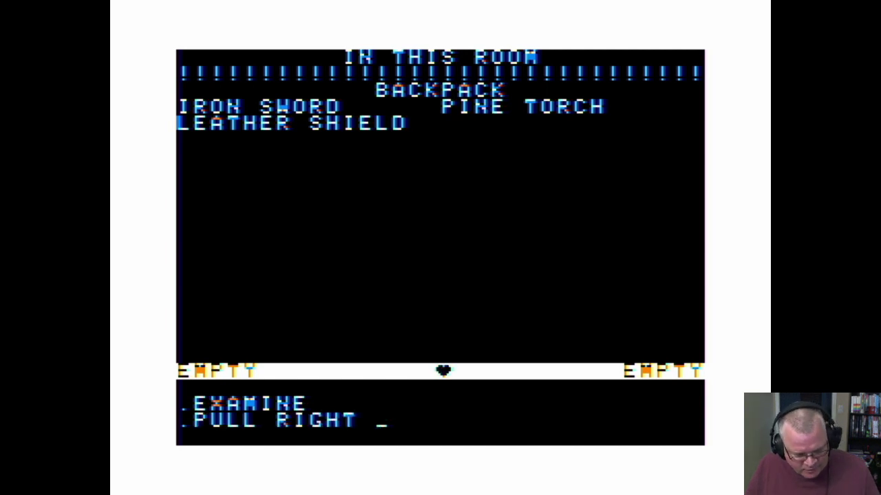
{"action": "key", "text": "t"}
- Eject the dagorath cartridge in the File Manager by setting the cartridge device to an empty slot
{"action": "key", "text": "Tab"}
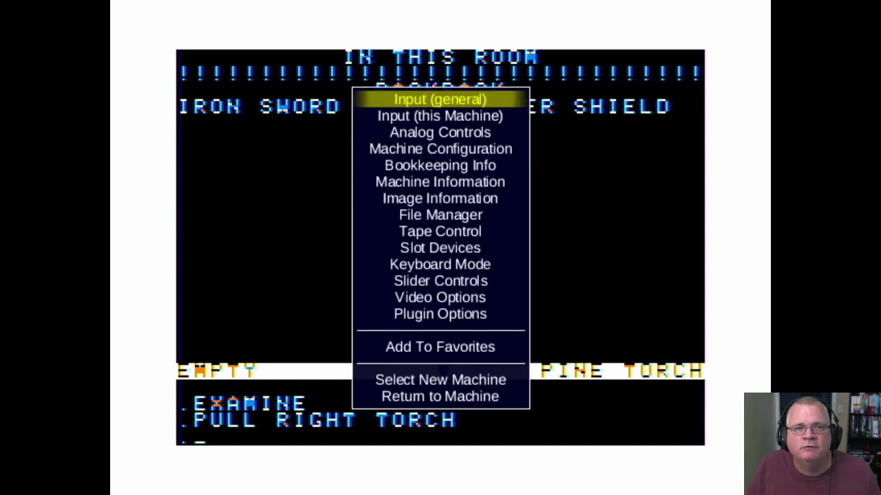
{"action": "key", "text": "Down"}
{"action": "key", "text": "Down"}
{"action": "key", "text": "Down"}
{"action": "key", "text": "Down"}
{"action": "key", "text": "Down"}
{"action": "key", "text": "Down"}
{"action": "key", "text": "Down"}
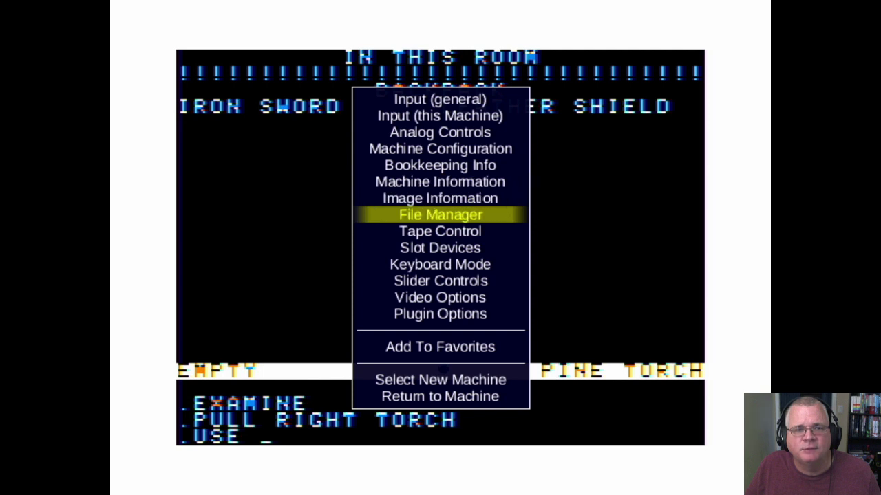
{"action": "key", "text": "Return"}
{"action": "key", "text": "Down"}
{"action": "key", "text": "Down"}
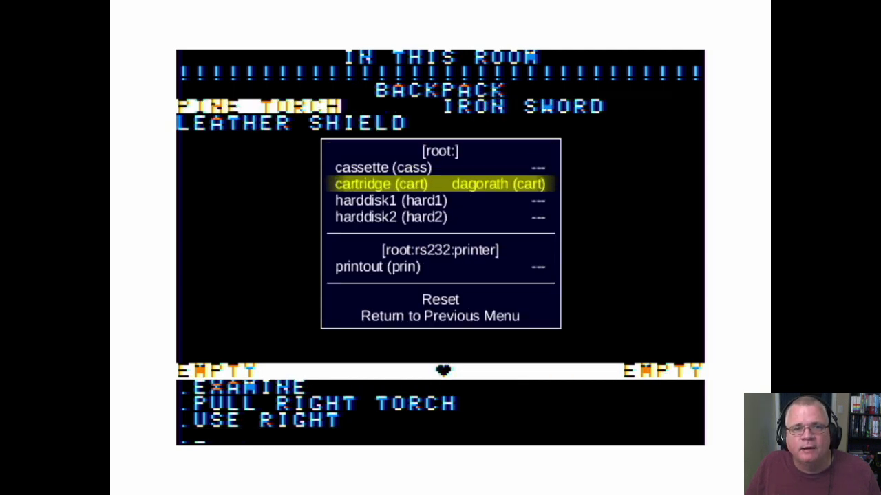
{"action": "key", "text": "Return"}
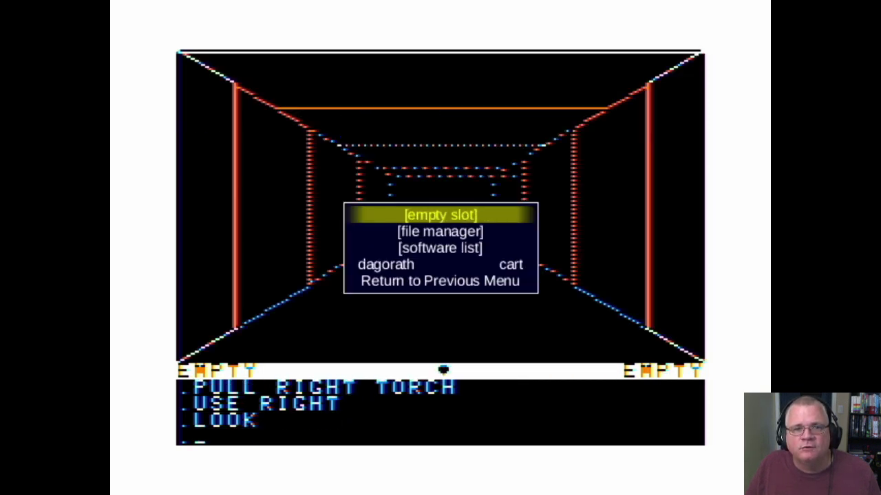
{"action": "key", "text": "Escape"}
- Reset the Color Computer 2 machine from the File Manager
{"action": "key", "text": "Down"}
{"action": "key", "text": "Down"}
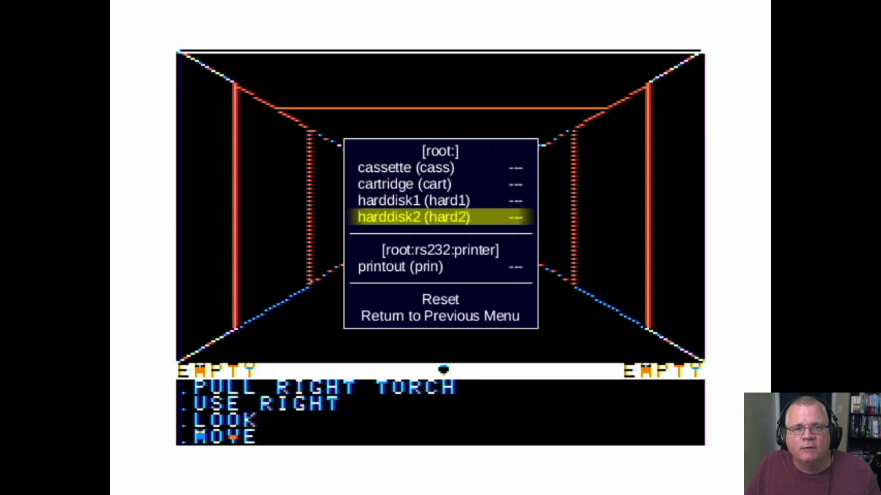
{"action": "key", "text": "Down"}
{"action": "key", "text": "Down"}
{"action": "key", "text": "Down"}
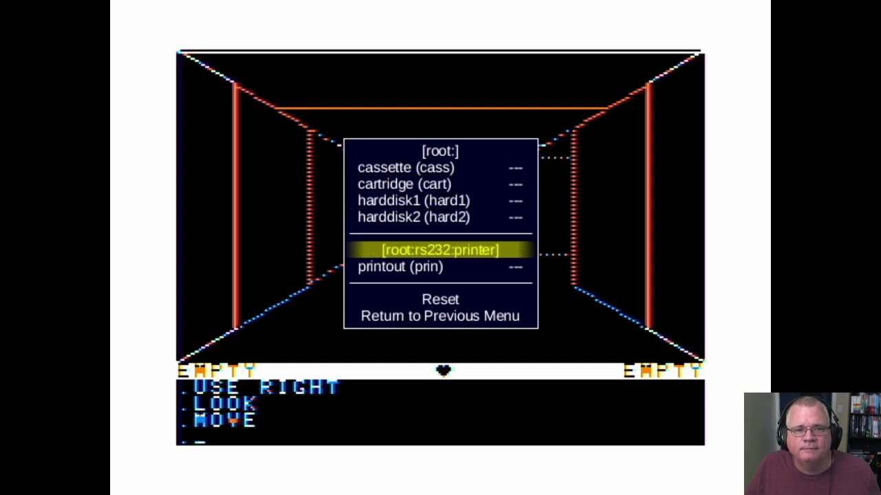
{"action": "key", "text": "Up"}
{"action": "key", "text": "Return"}
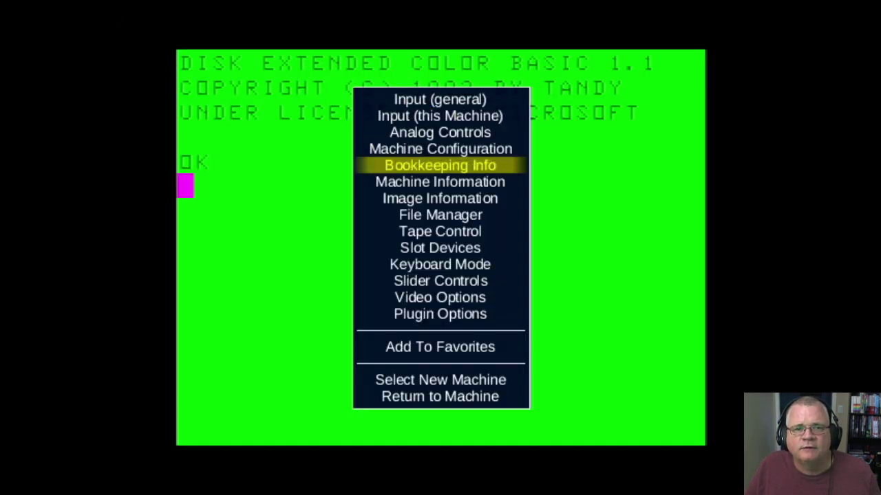
- Open the image selection for the floppydisk1 drive in the File Manager
{"action": "key", "text": "Down"}
{"action": "key", "text": "Down"}
{"action": "key", "text": "Down"}
{"action": "key", "text": "Return"}
{"action": "key", "text": "Down"}
{"action": "key", "text": "Down"}
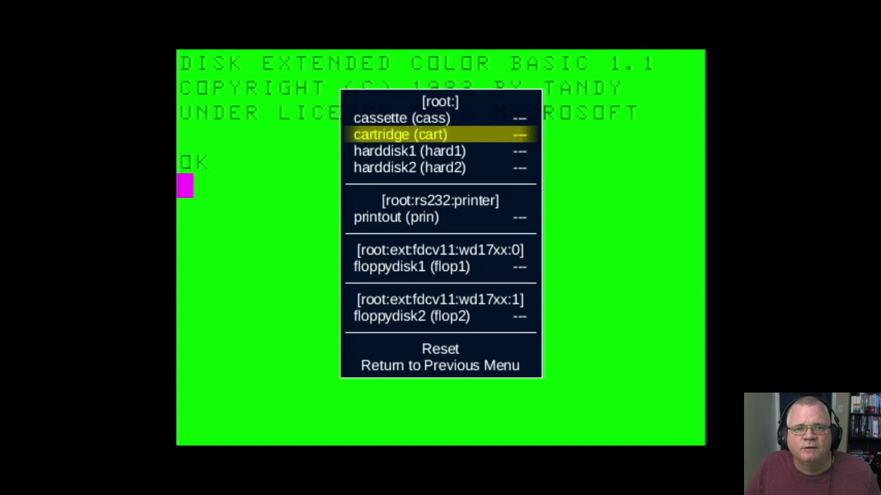
{"action": "key", "text": "Down"}
{"action": "key", "text": "Down"}
{"action": "key", "text": "Down"}
{"action": "key", "text": "Down"}
{"action": "key", "text": "Down"}
{"action": "key", "text": "Down"}
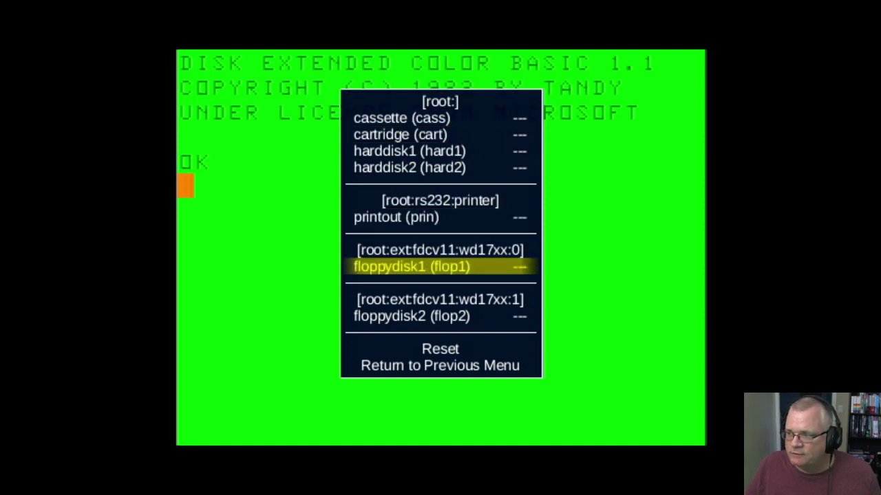
{"action": "key", "text": "Return"}
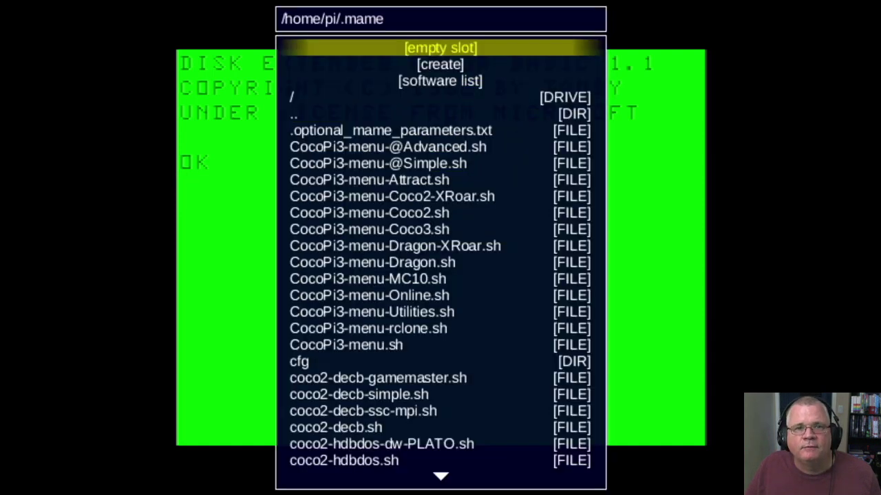
- Open the Tandy Radio Shack Color Computer disk images software list for floppydisk1
{"action": "key", "text": "Down"}
{"action": "key", "text": "Down"}
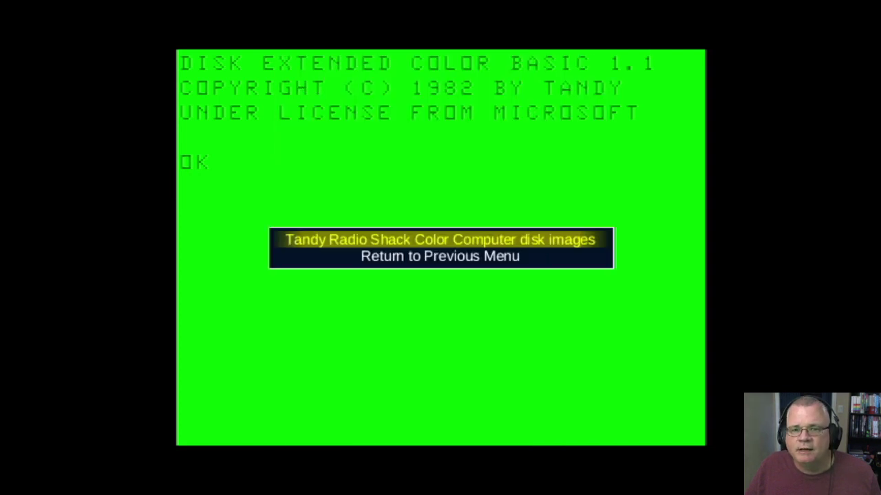
{"action": "key", "text": "Return"}
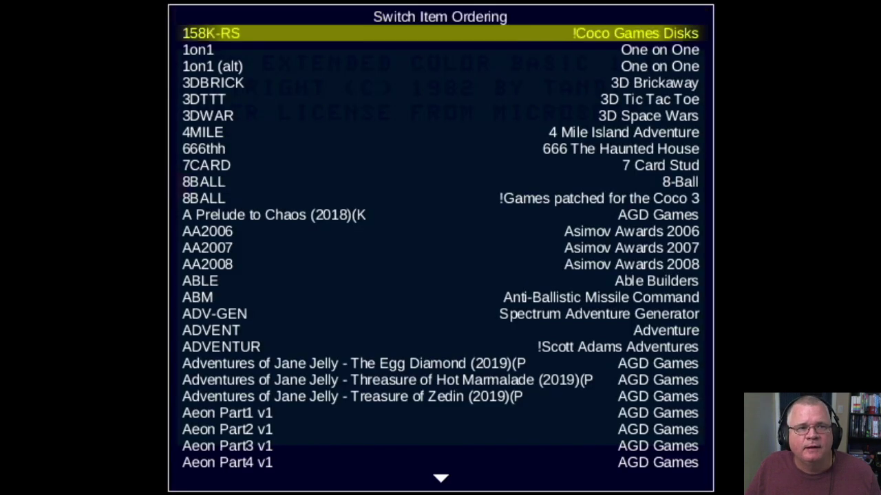
- Browse the disk titles in the software list from !Coco Games Disks to Balldozer
{"action": "key", "text": "Down"}
{"action": "key", "text": "Down"}
{"action": "key", "text": "Down"}
{"action": "key", "text": "Down"}
{"action": "key", "text": "Down"}
{"action": "key", "text": "Down"}
{"action": "key", "text": "Down"}
{"action": "key", "text": "Down"}
{"action": "key", "text": "Down"}
{"action": "key", "text": "Down"}
{"action": "key", "text": "Down"}
{"action": "key", "text": "Down"}
{"action": "key", "text": "Down"}
{"action": "key", "text": "Down"}
{"action": "key", "text": "Down"}
{"action": "key", "text": "Down"}
{"action": "key", "text": "Down"}
{"action": "key", "text": "Down"}
{"action": "key", "text": "Down"}
{"action": "key", "text": "Down"}
{"action": "key", "text": "Down"}
{"action": "key", "text": "Down"}
{"action": "key", "text": "Down"}
{"action": "key", "text": "Down"}
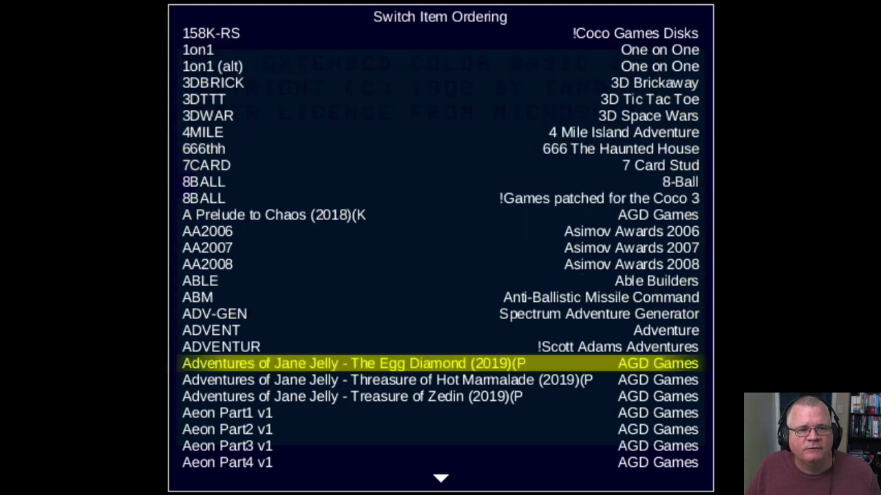
{"action": "key", "text": "Down"}
{"action": "key", "text": "Down"}
{"action": "key", "text": "Down"}
{"action": "key", "text": "Down"}
{"action": "key", "text": "Down"}
{"action": "key", "text": "Down"}
{"action": "key", "text": "Down"}
{"action": "key", "text": "Down"}
{"action": "key", "text": "Down"}
{"action": "key", "text": "Down"}
{"action": "key", "text": "Down"}
{"action": "key", "text": "Down"}
{"action": "key", "text": "Down"}
{"action": "key", "text": "Down"}
{"action": "key", "text": "Down"}
{"action": "key", "text": "Down"}
{"action": "key", "text": "Down"}
{"action": "key", "text": "Down"}
{"action": "key", "text": "Down"}
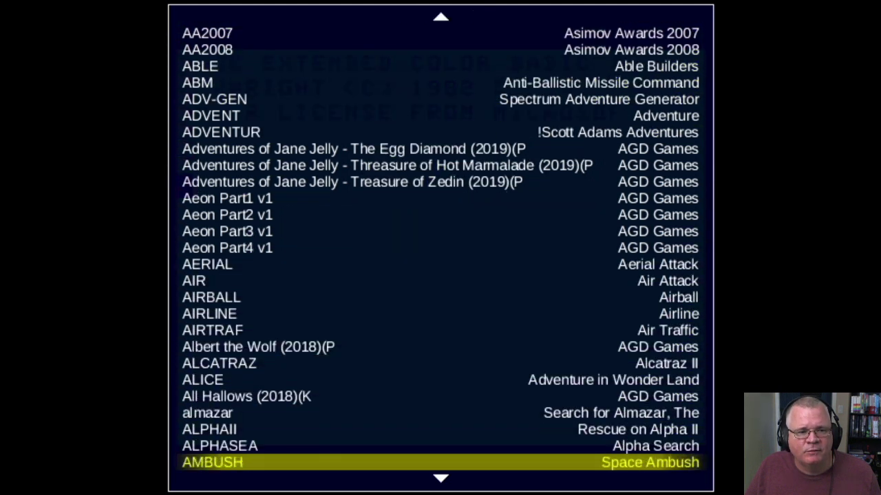
{"action": "key", "text": "Down"}
{"action": "key", "text": "Down"}
{"action": "key", "text": "Down"}
{"action": "key", "text": "Down"}
{"action": "key", "text": "Down"}
{"action": "key", "text": "Down"}
{"action": "key", "text": "Down"}
{"action": "key", "text": "Down"}
{"action": "key", "text": "Down"}
{"action": "key", "text": "Down"}
{"action": "key", "text": "Down"}
{"action": "key", "text": "Down"}
{"action": "key", "text": "Down"}
{"action": "key", "text": "Down"}
{"action": "key", "text": "Down"}
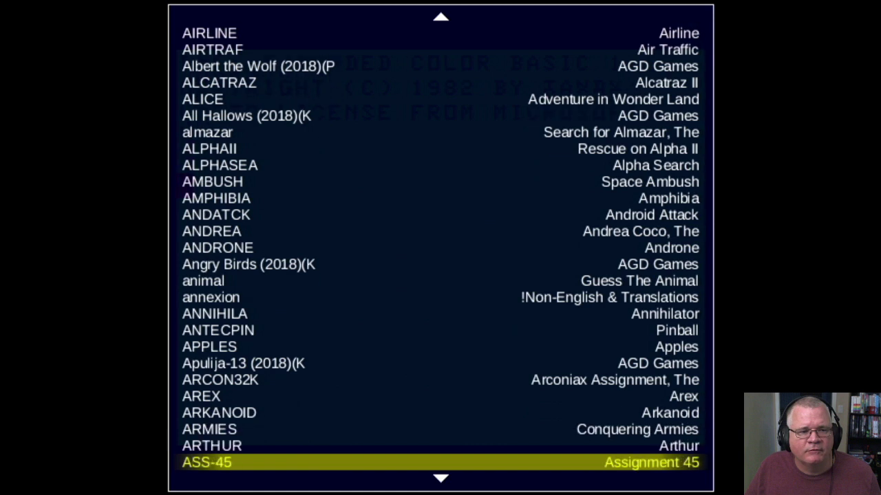
{"action": "key", "text": "Down"}
{"action": "key", "text": "Down"}
{"action": "key", "text": "Down"}
{"action": "key", "text": "Down"}
{"action": "key", "text": "Down"}
{"action": "key", "text": "Down"}
{"action": "key", "text": "Down"}
{"action": "key", "text": "Down"}
{"action": "key", "text": "Down"}
{"action": "key", "text": "Down"}
{"action": "key", "text": "Down"}
{"action": "key", "text": "Down"}
{"action": "key", "text": "Down"}
{"action": "key", "text": "Down"}
{"action": "key", "text": "Down"}
{"action": "key", "text": "Down"}
{"action": "key", "text": "Down"}
{"action": "key", "text": "Down"}
{"action": "key", "text": "Down"}
{"action": "key", "text": "Down"}
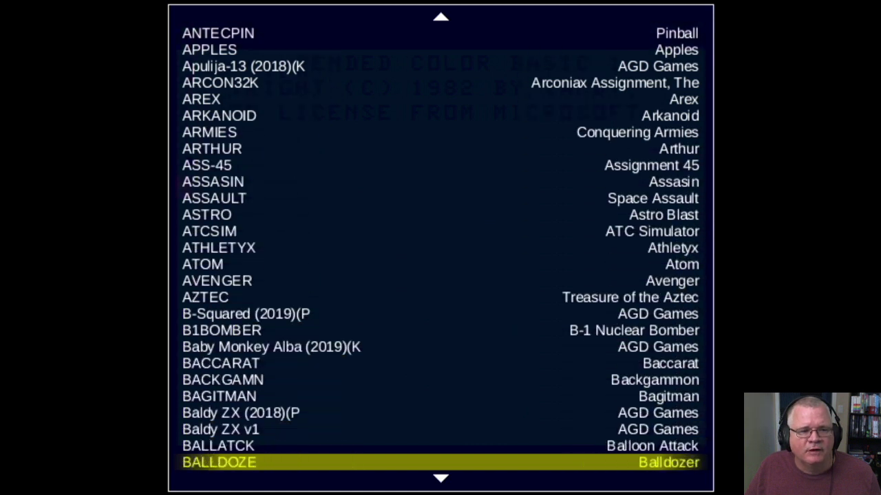
- Mount the Balloon Fire disk (BALLFIRE) from the software list in floppydisk1
{"action": "key", "text": "Down"}
{"action": "key", "text": "Down"}
{"action": "key", "text": "Down"}
{"action": "key", "text": "Down"}
{"action": "key", "text": "Up"}
{"action": "key", "text": "Up"}
{"action": "key", "text": "Up"}
{"action": "key", "text": "Up"}
{"action": "key", "text": "Up"}
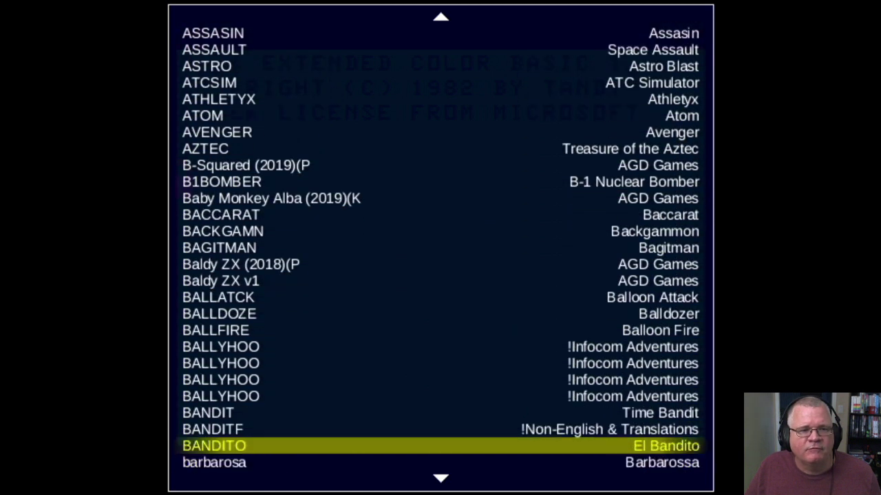
{"action": "key", "text": "Up"}
{"action": "key", "text": "Up"}
{"action": "key", "text": "Up"}
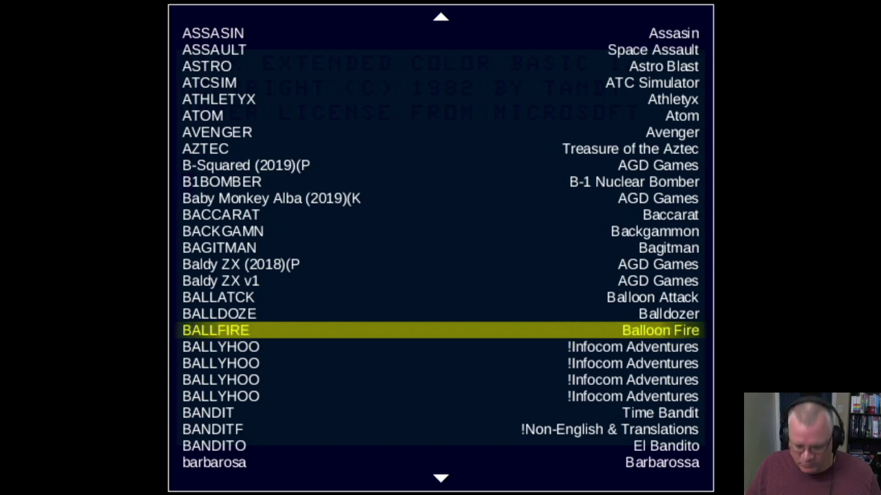
{"action": "key", "text": "Return"}
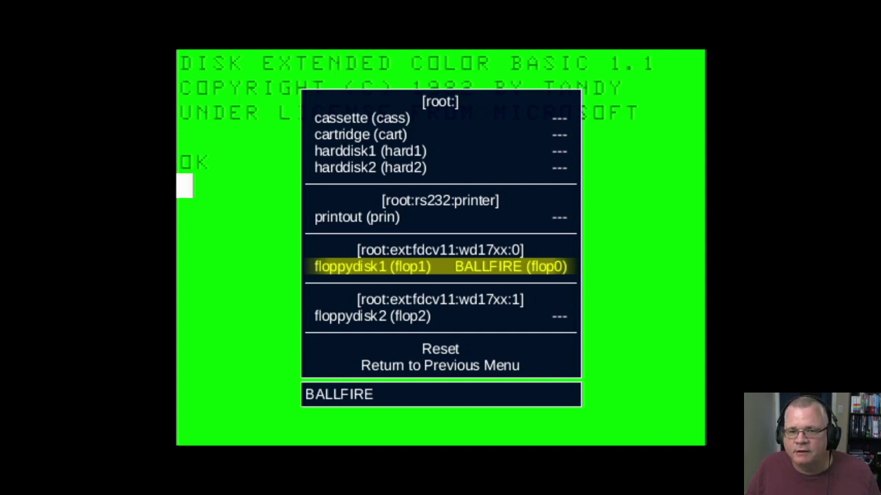
- Return to the BASIC prompt and list the mounted disk's directory with DIR
{"action": "key", "text": "Tab"}
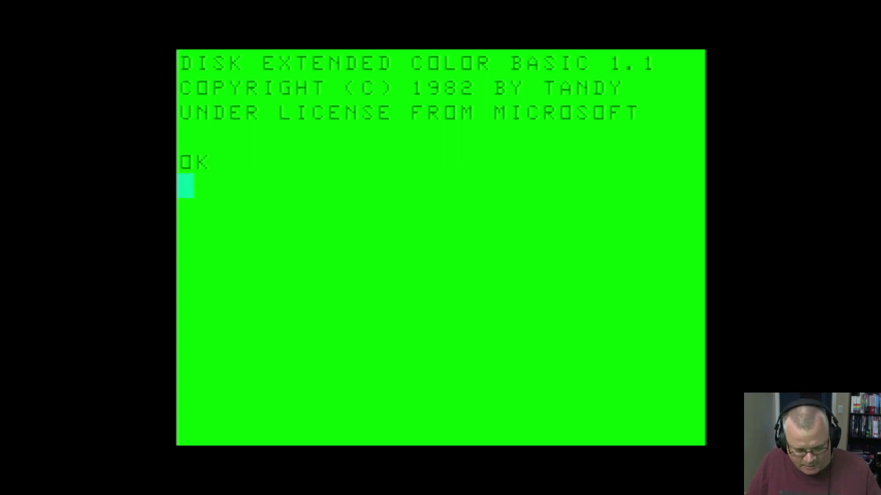
{"action": "type", "text": "DIR"}
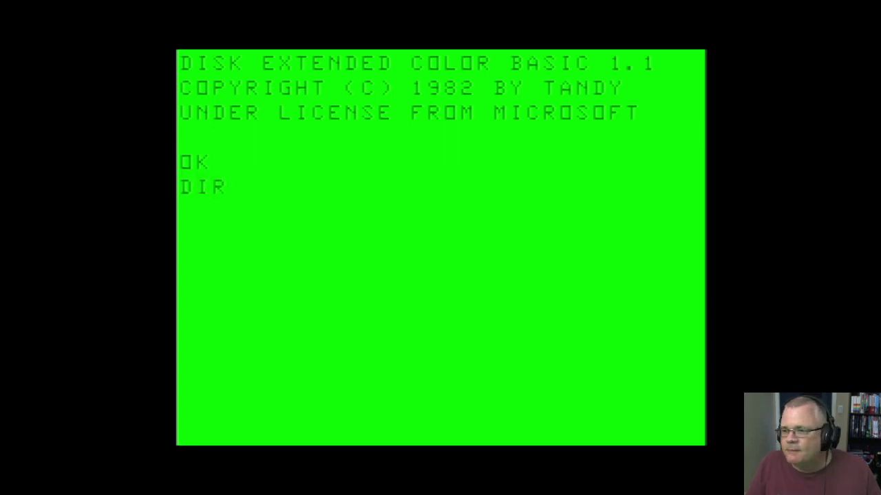
{"action": "key", "text": "Return"}
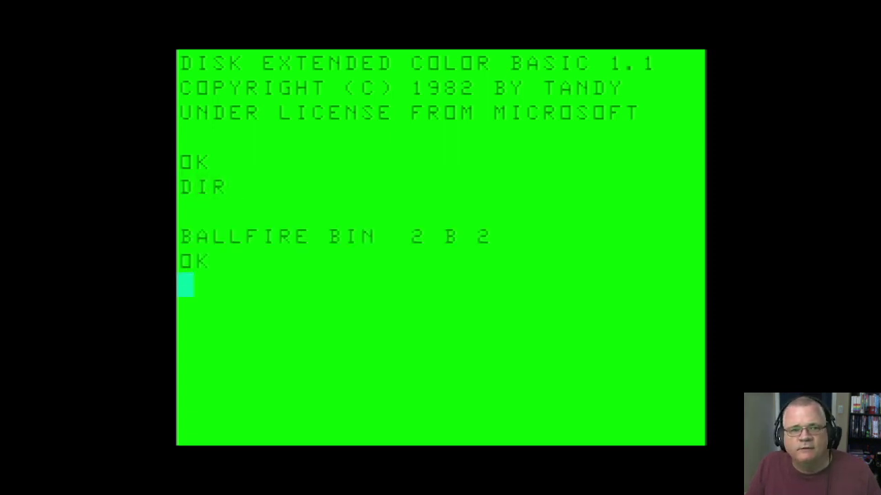
- Load the program with LOADM "BALLFIRE and run it with EXEC, continuing past the title screen into the game
{"action": "type", "text": "LOADM \"B"}
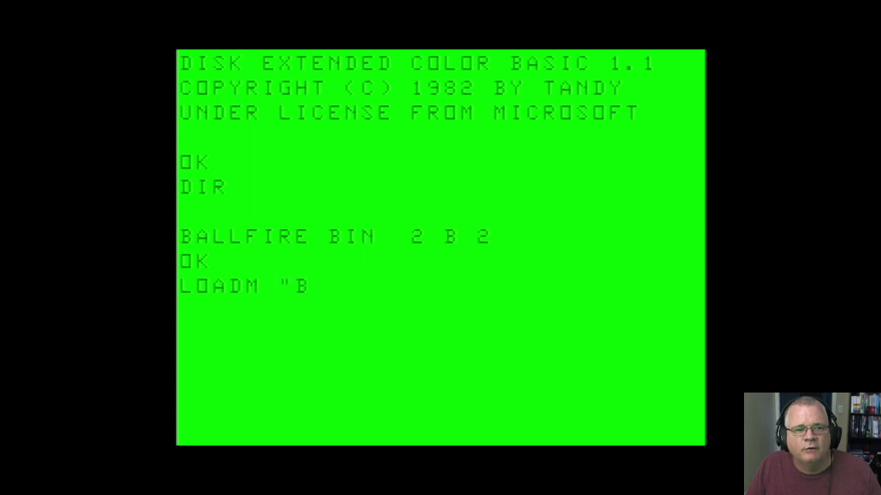
{"action": "type", "text": "ALLFIRE"}
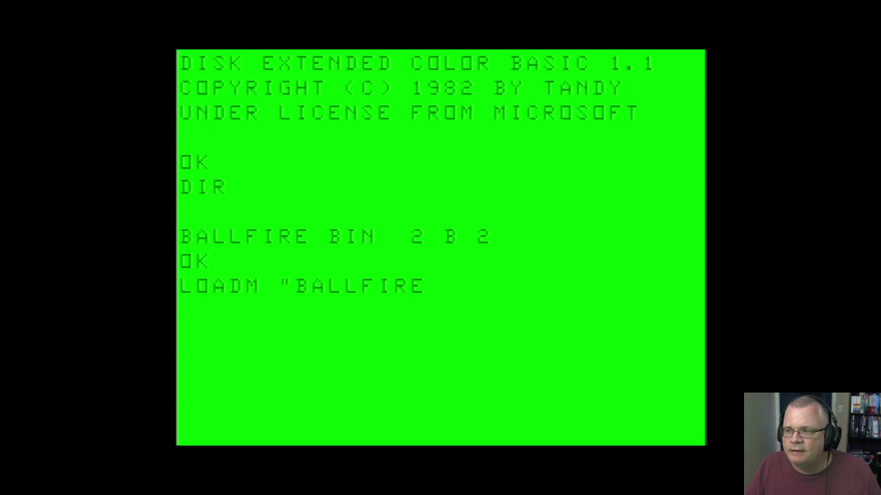
{"action": "key", "text": "Return"}
{"action": "type", "text": "EXEC"}
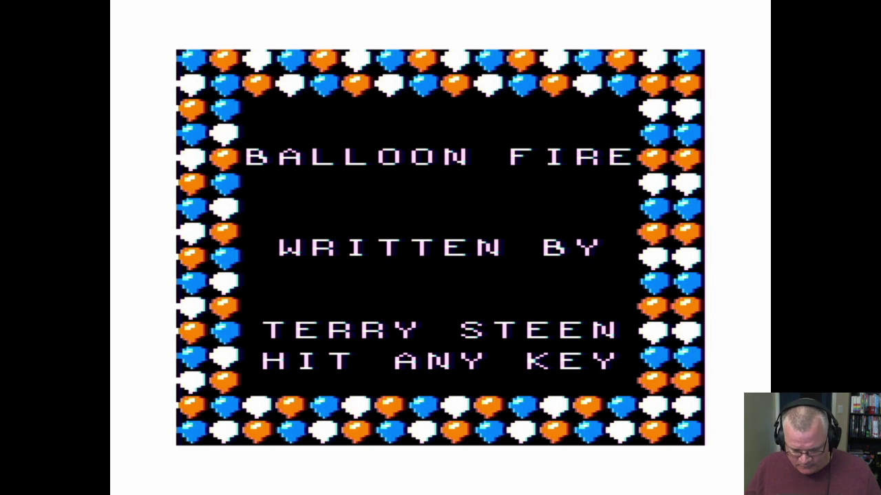
{"action": "key", "text": "space"}
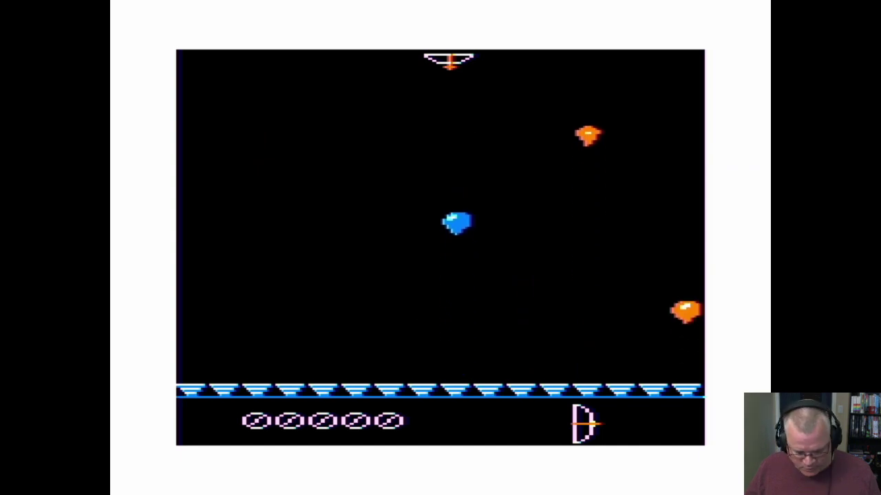
- Leave the File Manager and open the Machine Configuration settings
{"action": "key", "text": "Tab"}
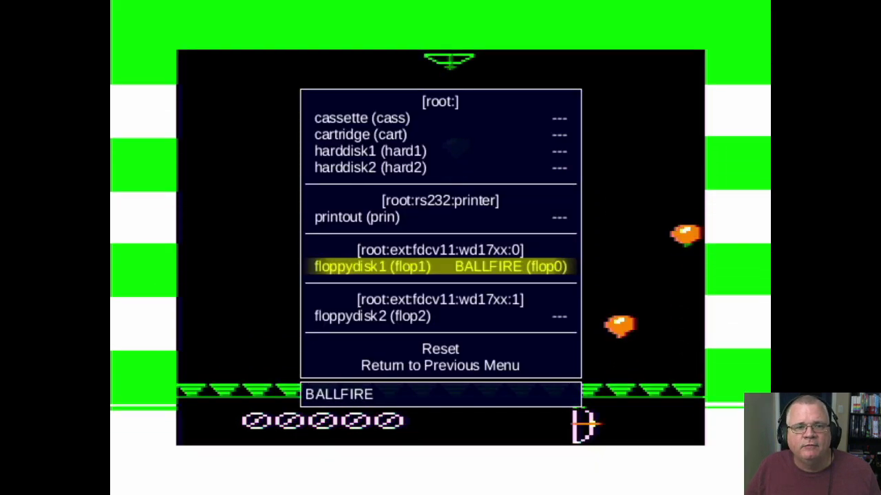
{"action": "key", "text": "Down"}
{"action": "key", "text": "Down"}
{"action": "key", "text": "Down"}
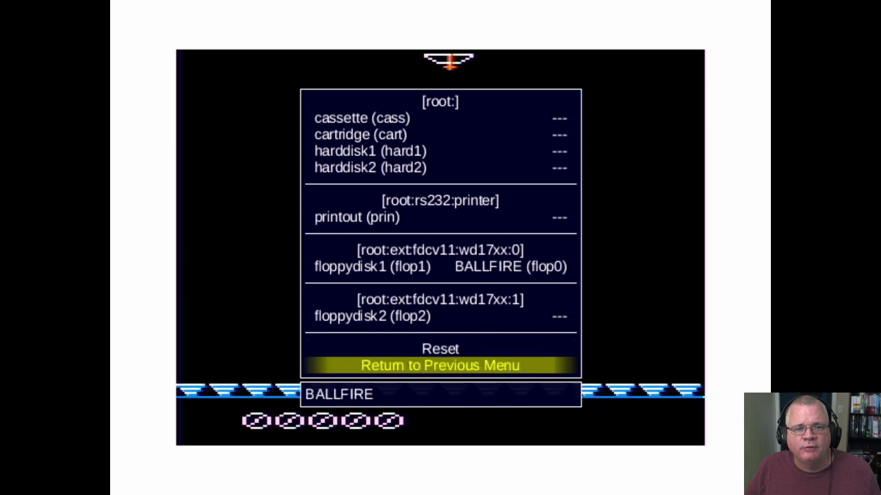
{"action": "key", "text": "Return"}
{"action": "key", "text": "Up"}
{"action": "key", "text": "Up"}
{"action": "key", "text": "Up"}
{"action": "key", "text": "Up"}
{"action": "key", "text": "Return"}
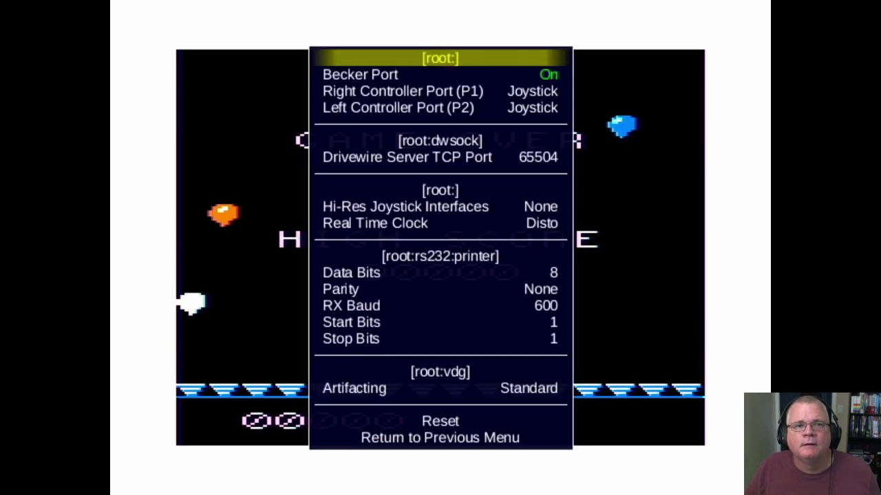
- Examine the Becker Port, controller port and Drivewire Server TCP Port settings, then return to the game without changing them
{"action": "key", "text": "Down"}
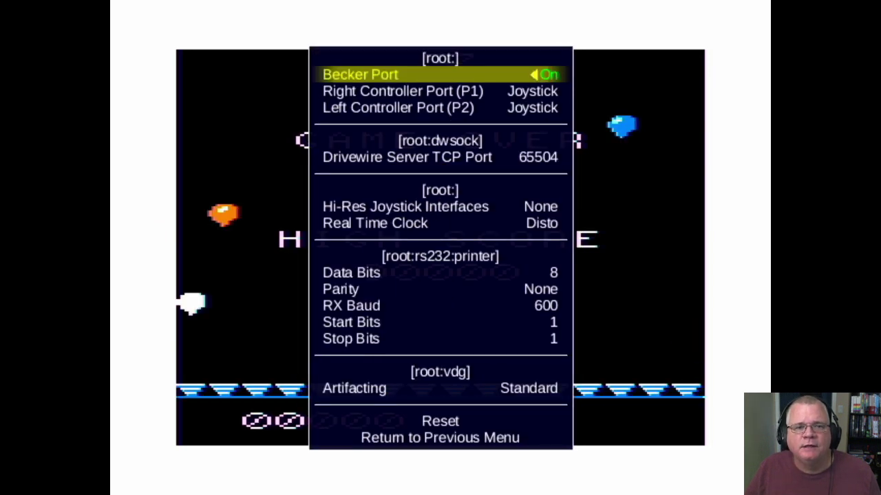
{"action": "key", "text": "Down"}
{"action": "key", "text": "Down"}
{"action": "key", "text": "Down"}
{"action": "key", "text": "Down"}
{"action": "key", "text": "Tab"}
{"action": "key", "text": "Tab"}
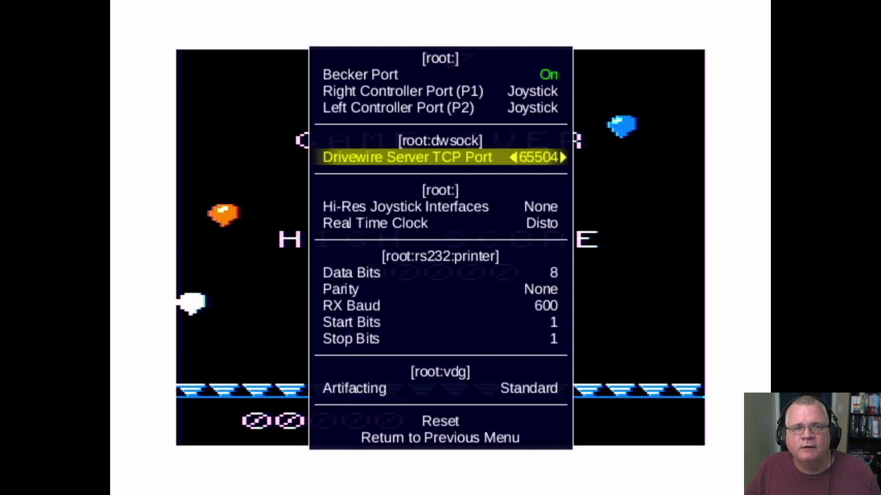
{"action": "key", "text": "Up"}
{"action": "key", "text": "Down"}
{"action": "key", "text": "Down"}
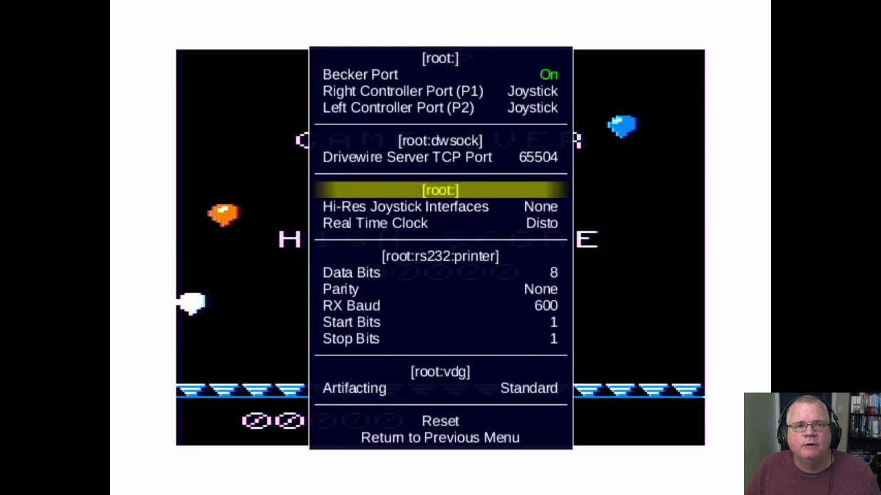
{"action": "key", "text": "Up"}
{"action": "key", "text": "Up"}
{"action": "key", "text": "Up"}
{"action": "key", "text": "Up"}
{"action": "key", "text": "Up"}
{"action": "key", "text": "Up"}
{"action": "key", "text": "Up"}
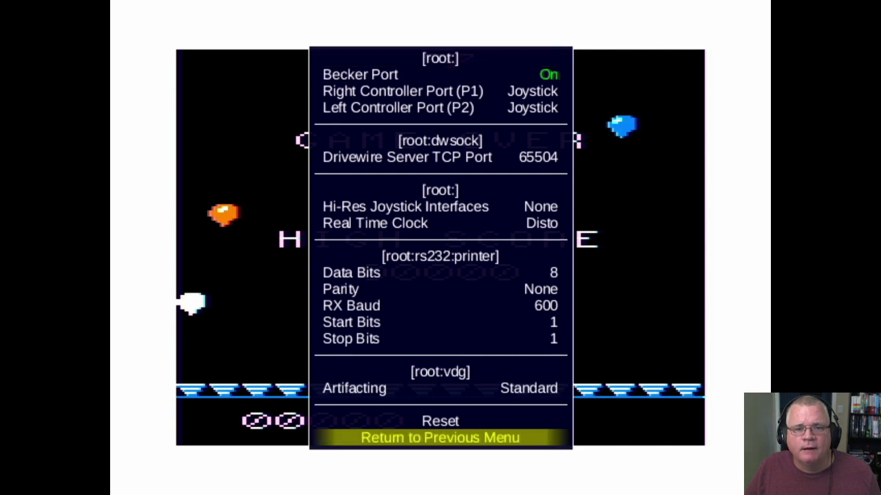
{"action": "key", "text": "Return"}
{"action": "key", "text": "Tab"}
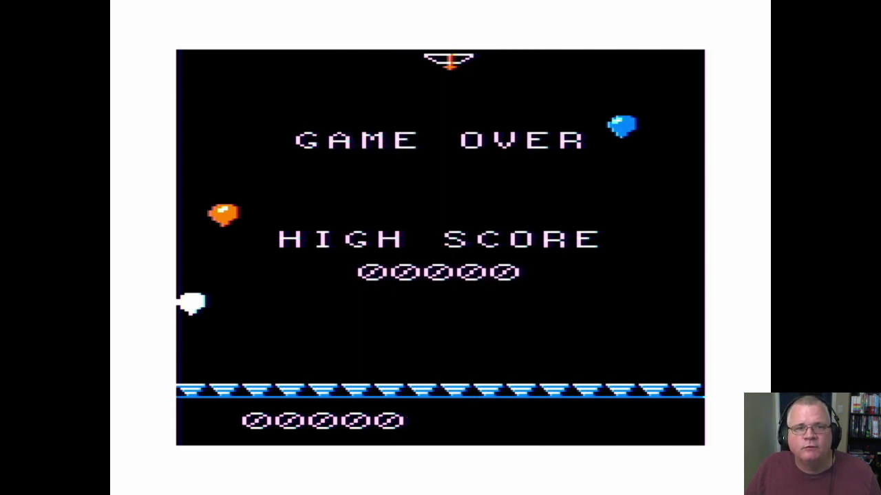
- Reopen the Machine Configuration settings over the Balloon Fire game
{"action": "key", "text": "Tab"}
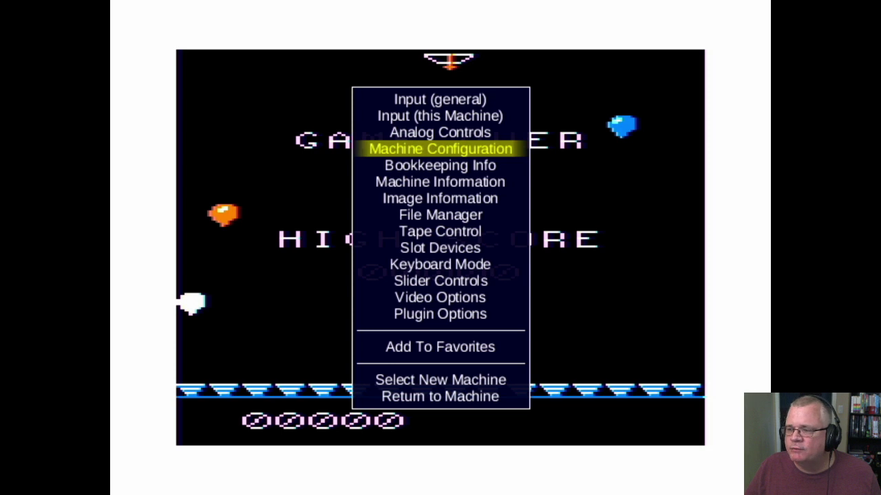
{"action": "key", "text": "Down"}
{"action": "key", "text": "Up"}
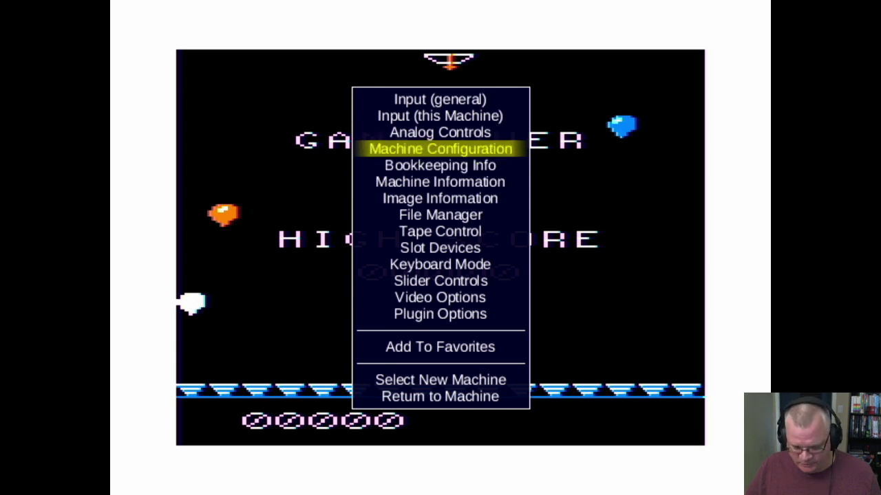
{"action": "key", "text": "Return"}
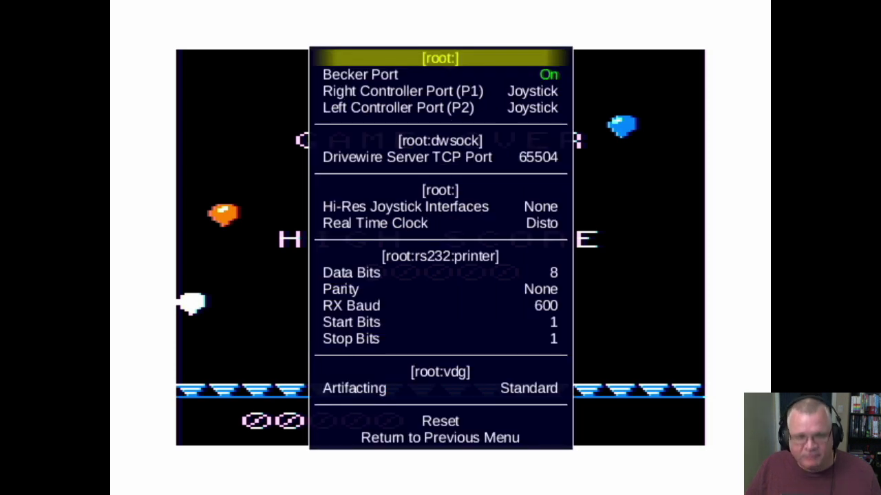
- Try the vdg Artifacting setting on Reverse, set it to Off, and return to the running game
{"action": "key", "text": "Down"}
{"action": "key", "text": "Down"}
{"action": "key", "text": "Down"}
{"action": "key", "text": "Down"}
{"action": "key", "text": "Down"}
{"action": "key", "text": "Down"}
{"action": "key", "text": "Down"}
{"action": "key", "text": "Down"}
{"action": "key", "text": "Down"}
{"action": "key", "text": "Down"}
{"action": "key", "text": "Down"}
{"action": "key", "text": "Down"}
{"action": "key", "text": "Down"}
{"action": "key", "text": "Down"}
{"action": "key", "text": "Down"}
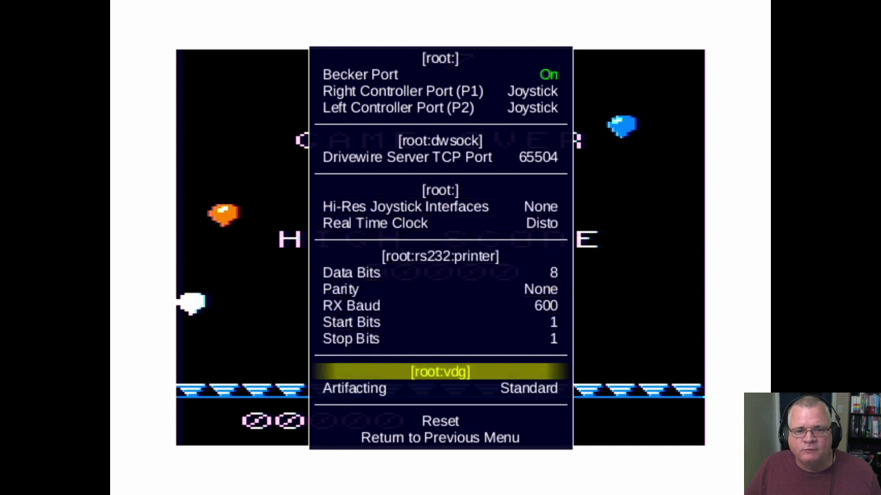
{"action": "key", "text": "Down"}
{"action": "key", "text": "Right"}
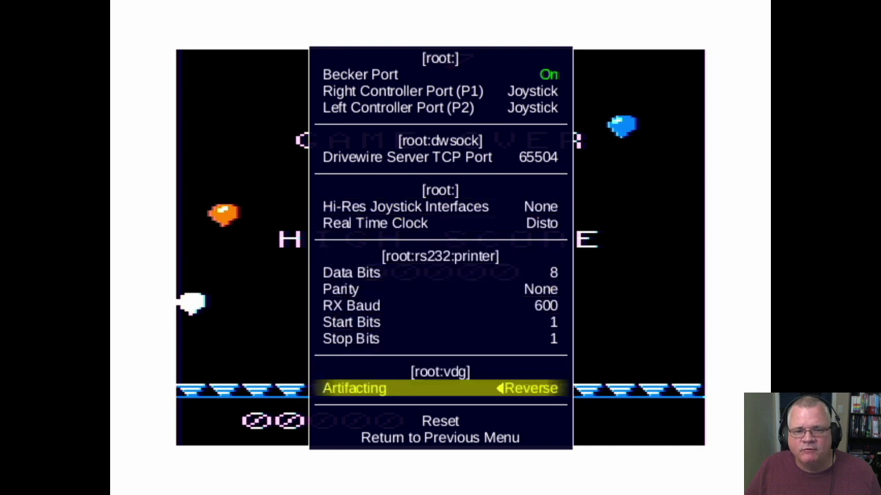
{"action": "key", "text": "Left"}
{"action": "key", "text": "Right"}
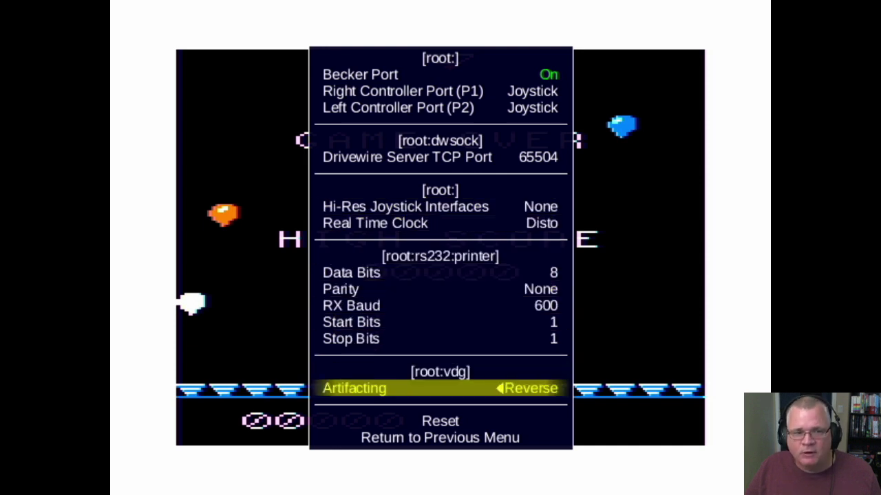
{"action": "key", "text": "Left"}
{"action": "key", "text": "Left"}
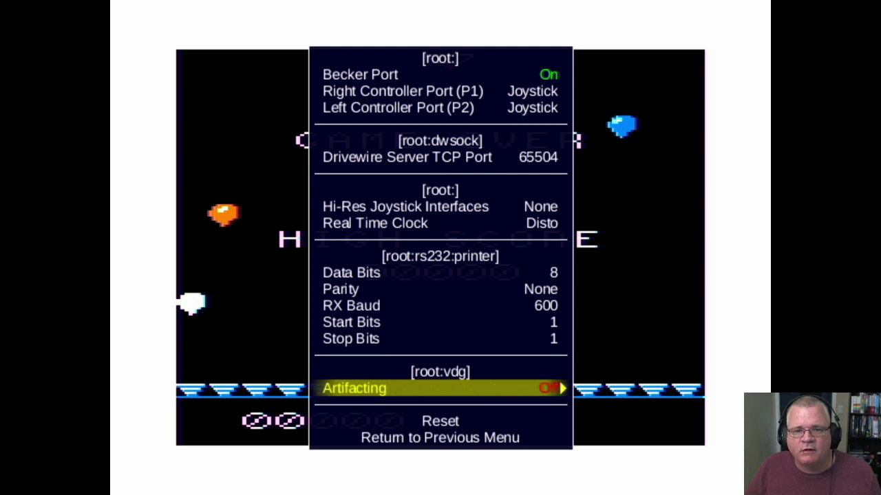
{"action": "key", "text": "Tab"}
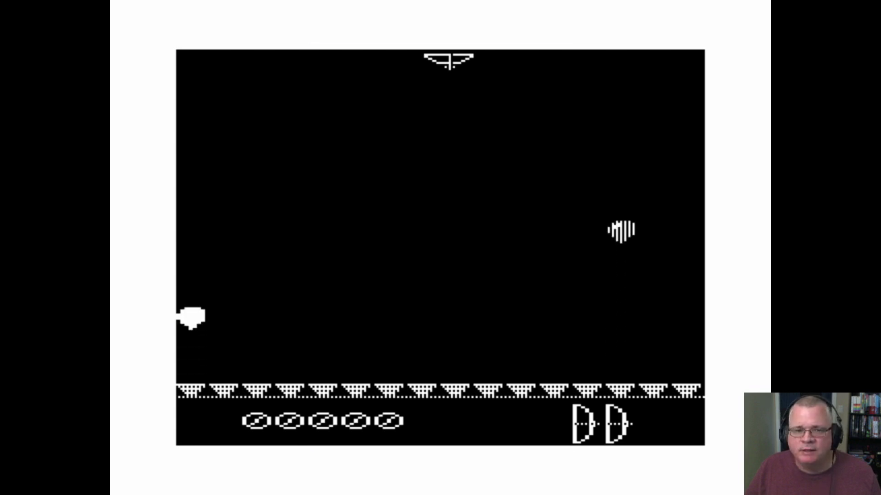
- Reopen the machine settings, set vdg Artifacting to Reverse, and return to the game
{"action": "key", "text": "Tab"}
{"action": "key", "text": "Right"}
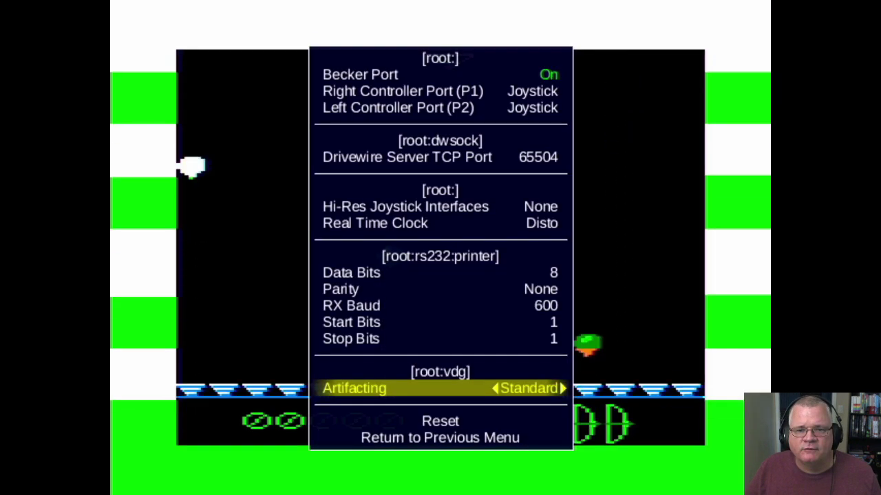
{"action": "key", "text": "Right"}
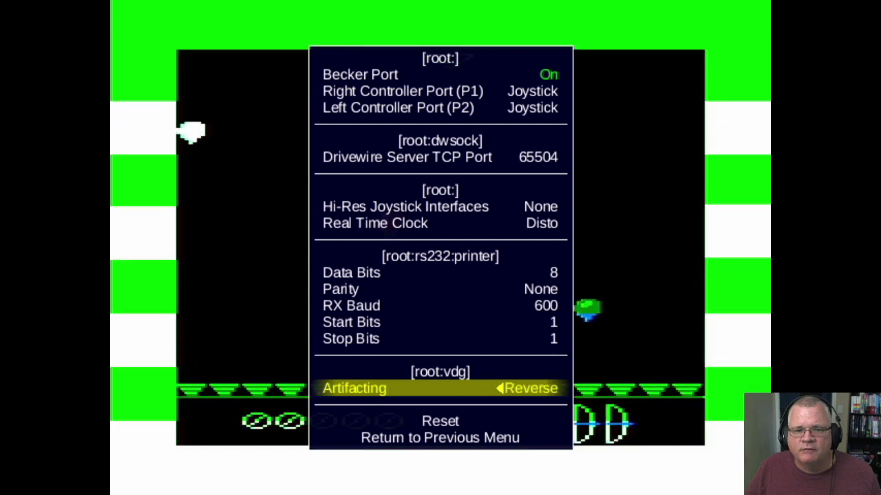
{"action": "key", "text": "Down"}
{"action": "key", "text": "Return"}
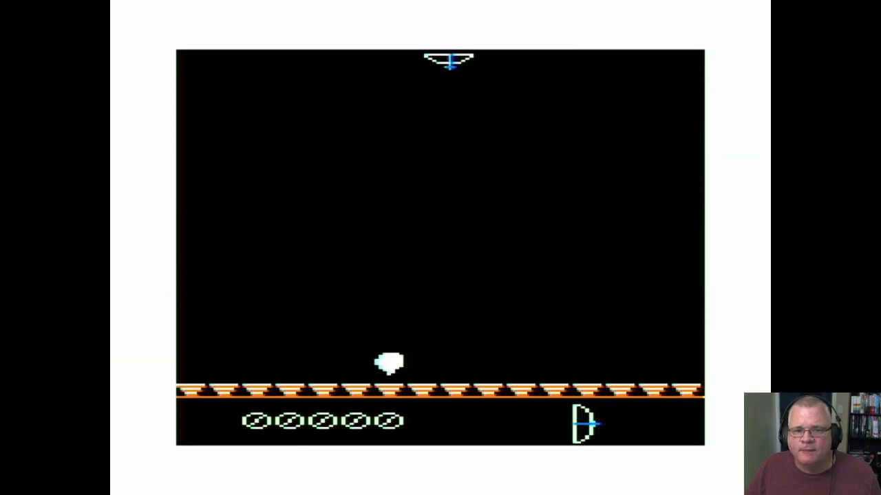
- Review the Artifacting setting in Machine Configuration once more, then leave the settings and resume the game
{"action": "key", "text": "Tab"}
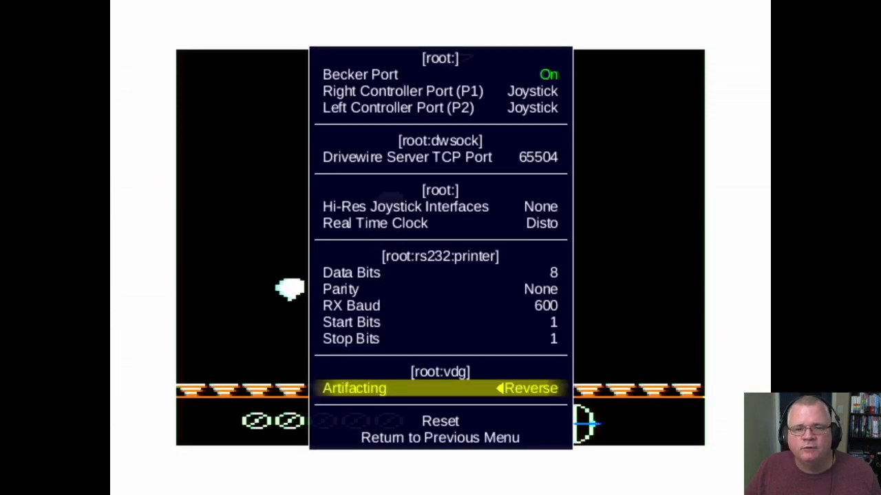
{"action": "key", "text": "Up"}
{"action": "key", "text": "Down"}
{"action": "key", "text": "Down"}
{"action": "key", "text": "Down"}
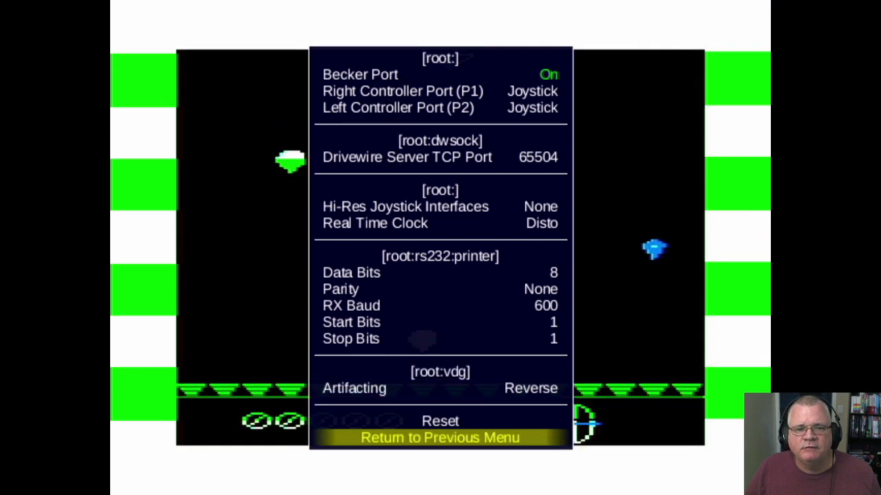
{"action": "key", "text": "Return"}
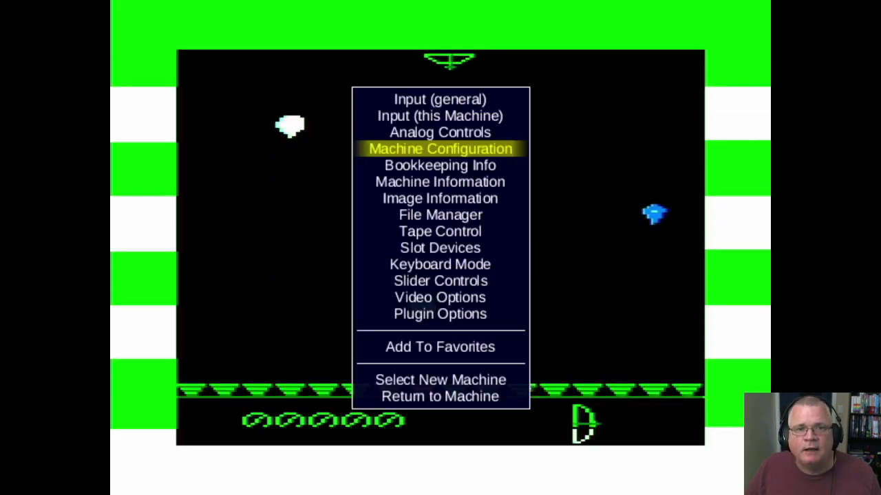
{"action": "key", "text": "Tab"}
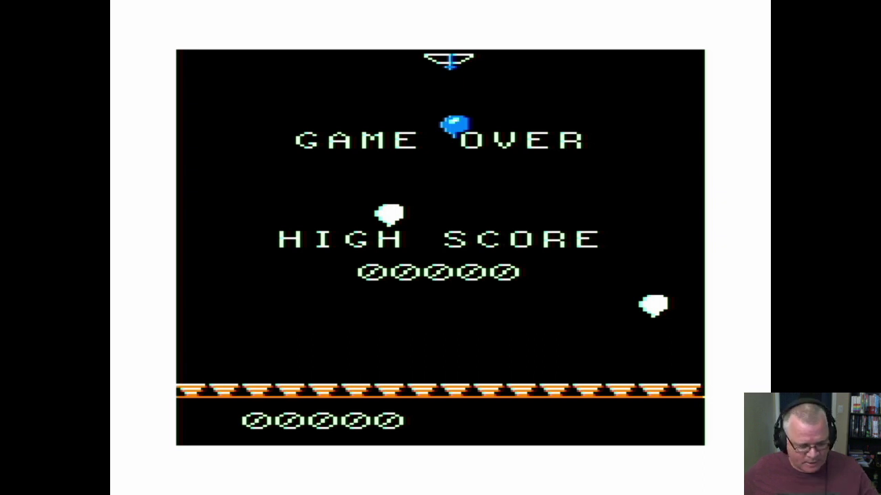
- Quit the emulated machine back to the CocoPi3 main screen and open the Utilities Menu
{"action": "key", "text": "Escape"}
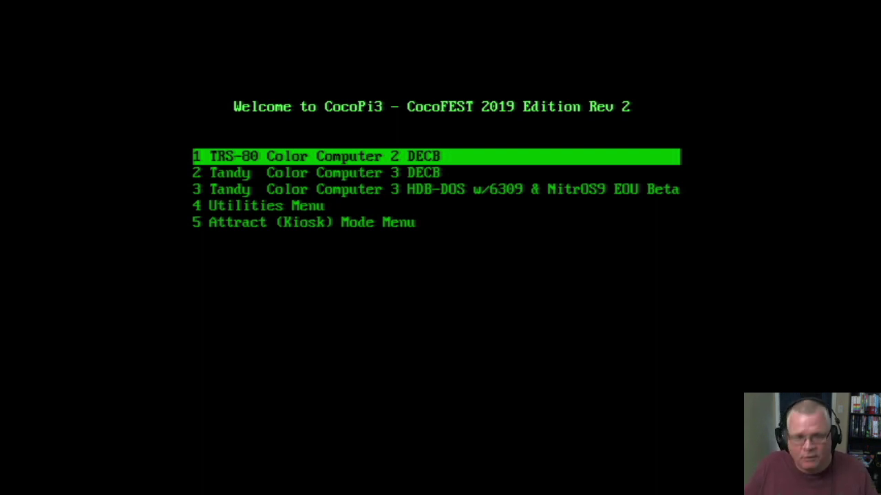
{"action": "key", "text": "Down"}
{"action": "key", "text": "Down"}
{"action": "key", "text": "Down"}
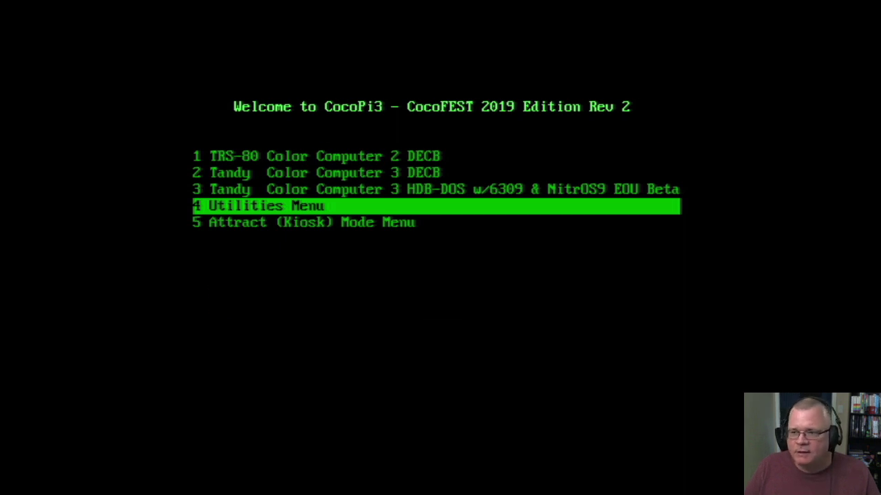
{"action": "key", "text": "Return"}
- Shut down the Raspberry Pi 3 with utility option 44
{"action": "key", "text": "Down"}
{"action": "key", "text": "Down"}
{"action": "key", "text": "Down"}
{"action": "key", "text": "Down"}
{"action": "key", "text": "Down"}
{"action": "key", "text": "Down"}
{"action": "key", "text": "Down"}
{"action": "key", "text": "Down"}
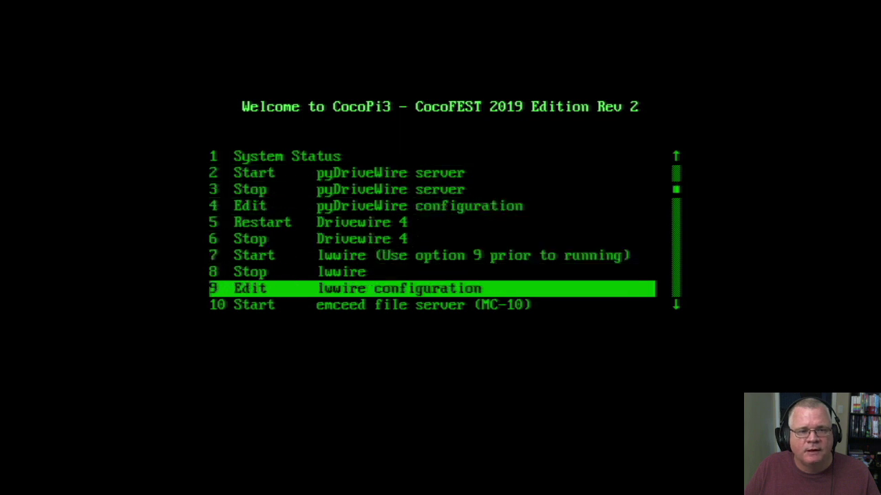
{"action": "key", "text": "Down"}
{"action": "key", "text": "Down"}
{"action": "key", "text": "Down"}
{"action": "key", "text": "Down"}
{"action": "key", "text": "Down"}
{"action": "key", "text": "Down"}
{"action": "key", "text": "Down"}
{"action": "key", "text": "Down"}
{"action": "key", "text": "Down"}
{"action": "key", "text": "Down"}
{"action": "key", "text": "Down"}
{"action": "key", "text": "Down"}
{"action": "key", "text": "Down"}
{"action": "key", "text": "Down"}
{"action": "key", "text": "Down"}
{"action": "key", "text": "Down"}
{"action": "key", "text": "Down"}
{"action": "key", "text": "Down"}
{"action": "key", "text": "Down"}
{"action": "key", "text": "Down"}
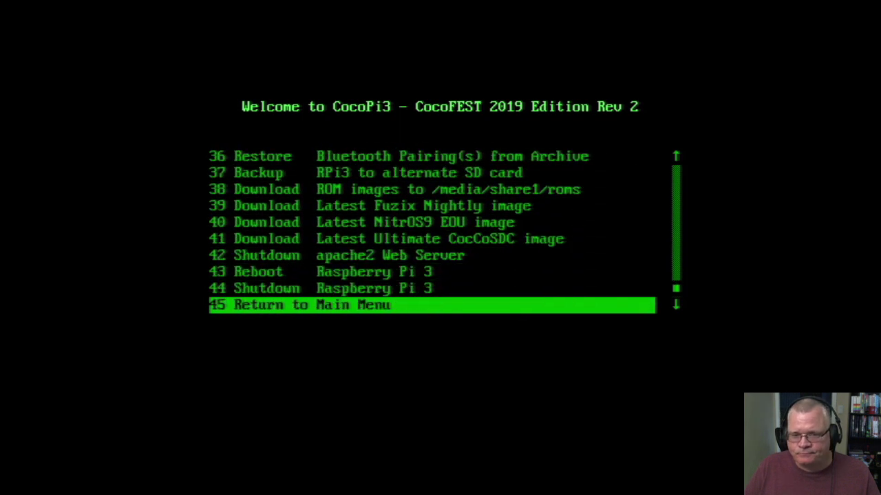
{"action": "key", "text": "Up"}
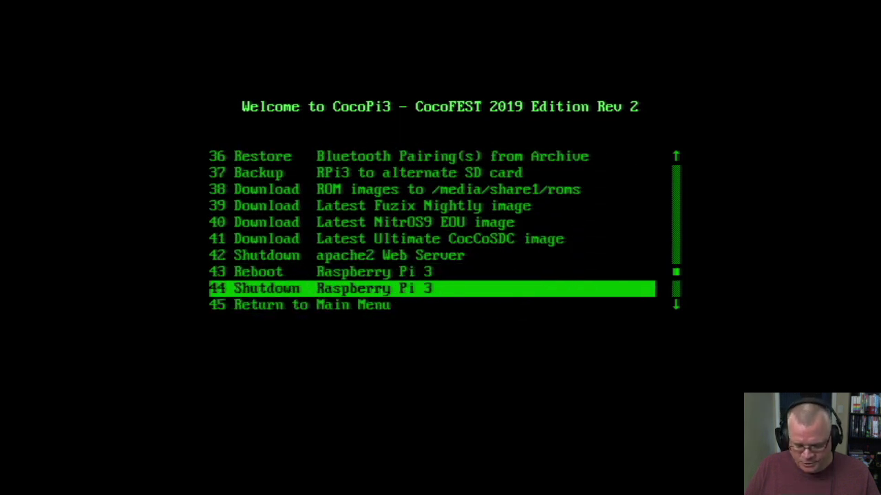
{"action": "key", "text": "Return"}
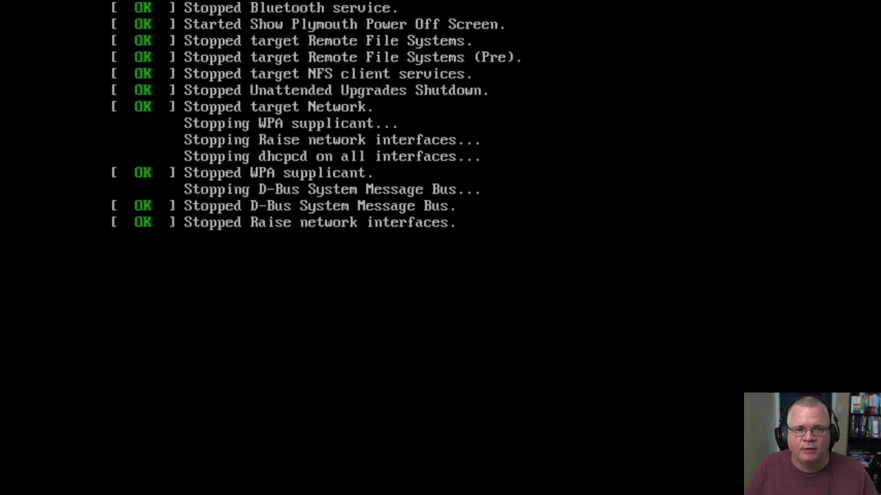